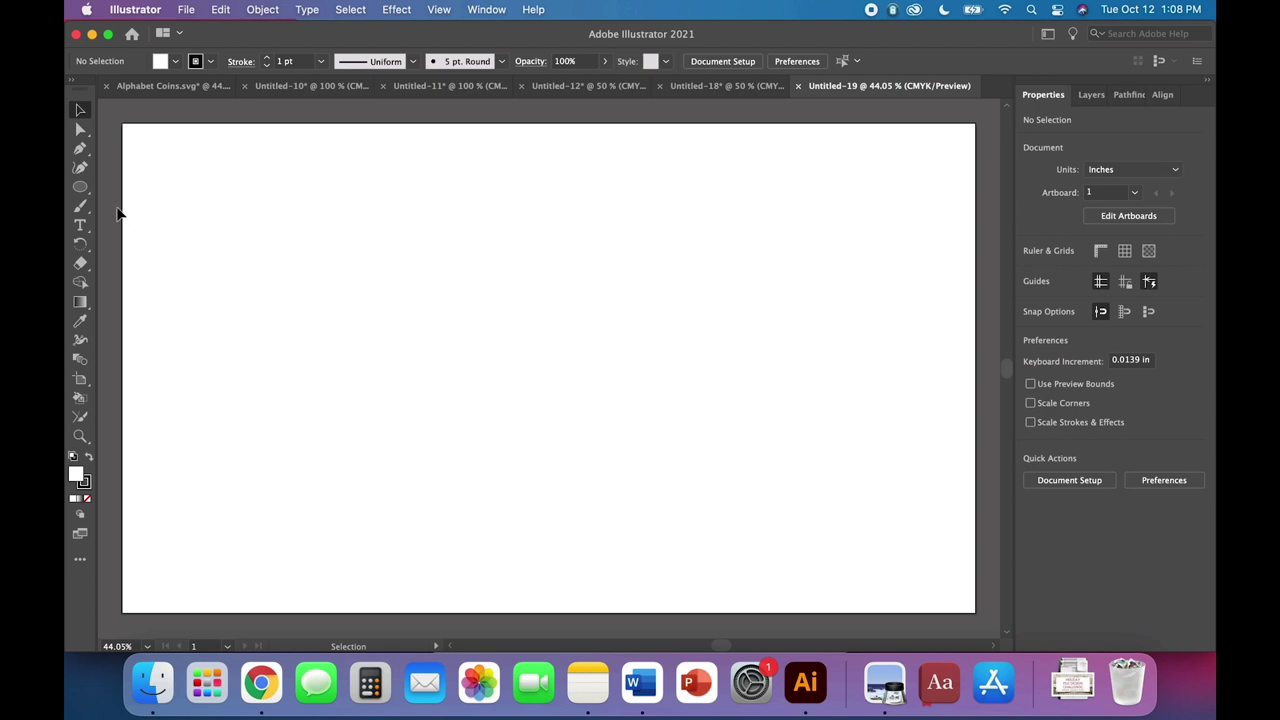
Create a 2.5 in wide by 4 in tall rectangle with the Rectangle Tool
{"action": "left_click", "coordinate": [84, 188]}
{"action": "left_click_drag", "start_coordinate": [84, 188], "coordinate": [160, 186]}
{"action": "left_click", "coordinate": [351, 324]}
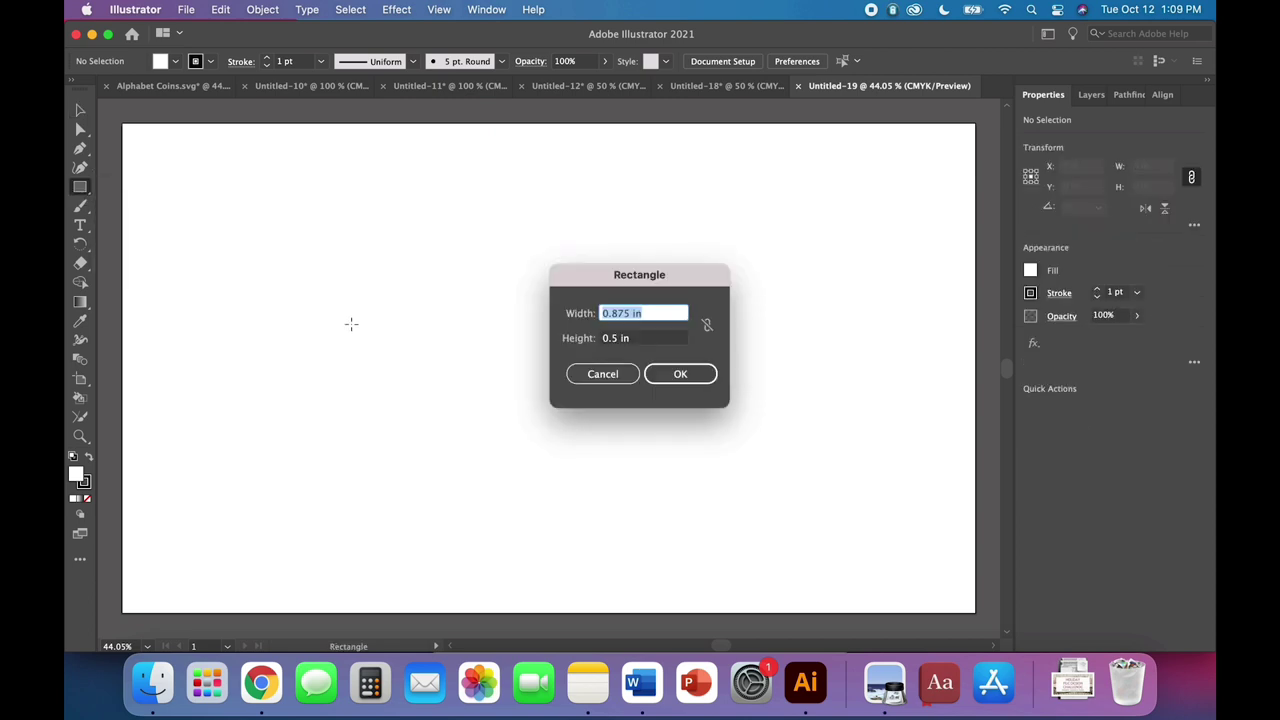
{"action": "type", "text": "2.5"}
{"action": "key", "text": "Tab"}
{"action": "type", "text": "4"}
{"action": "key", "text": "Return"}
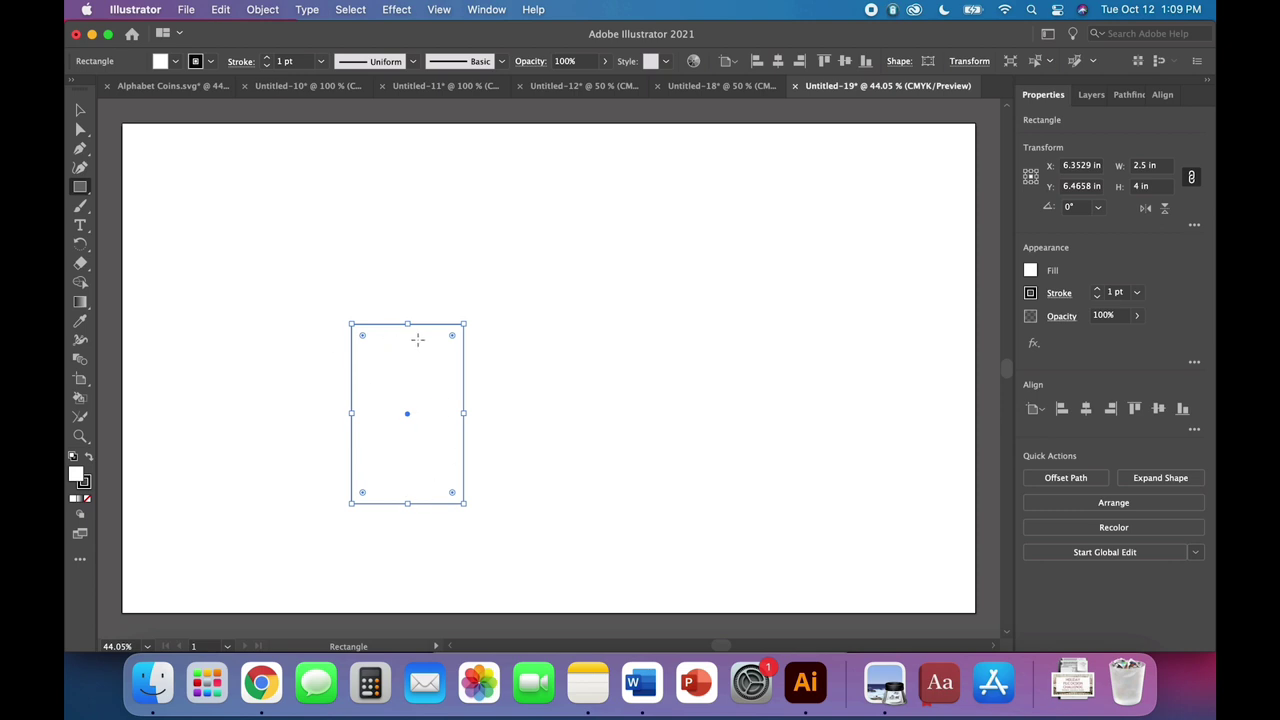
Set the rectangle's fill to None and return to the Selection Tool
{"action": "left_click", "coordinate": [175, 61]}
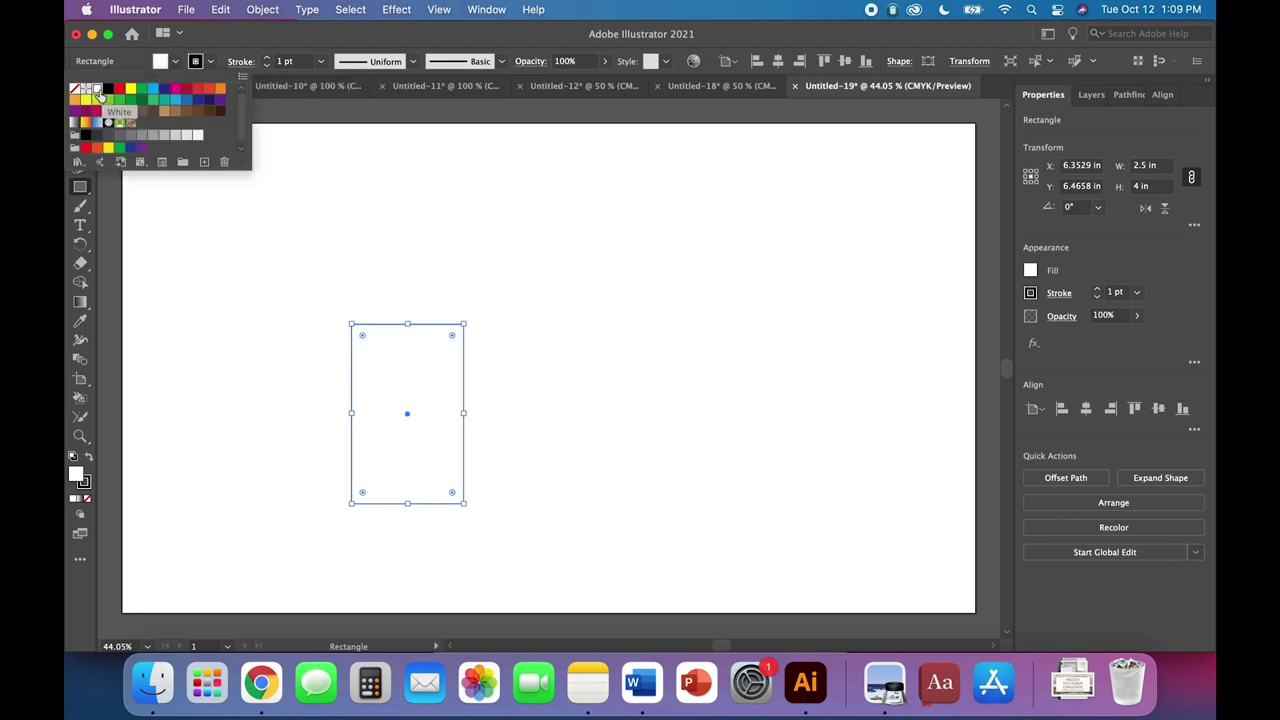
{"action": "left_click", "coordinate": [78, 92]}
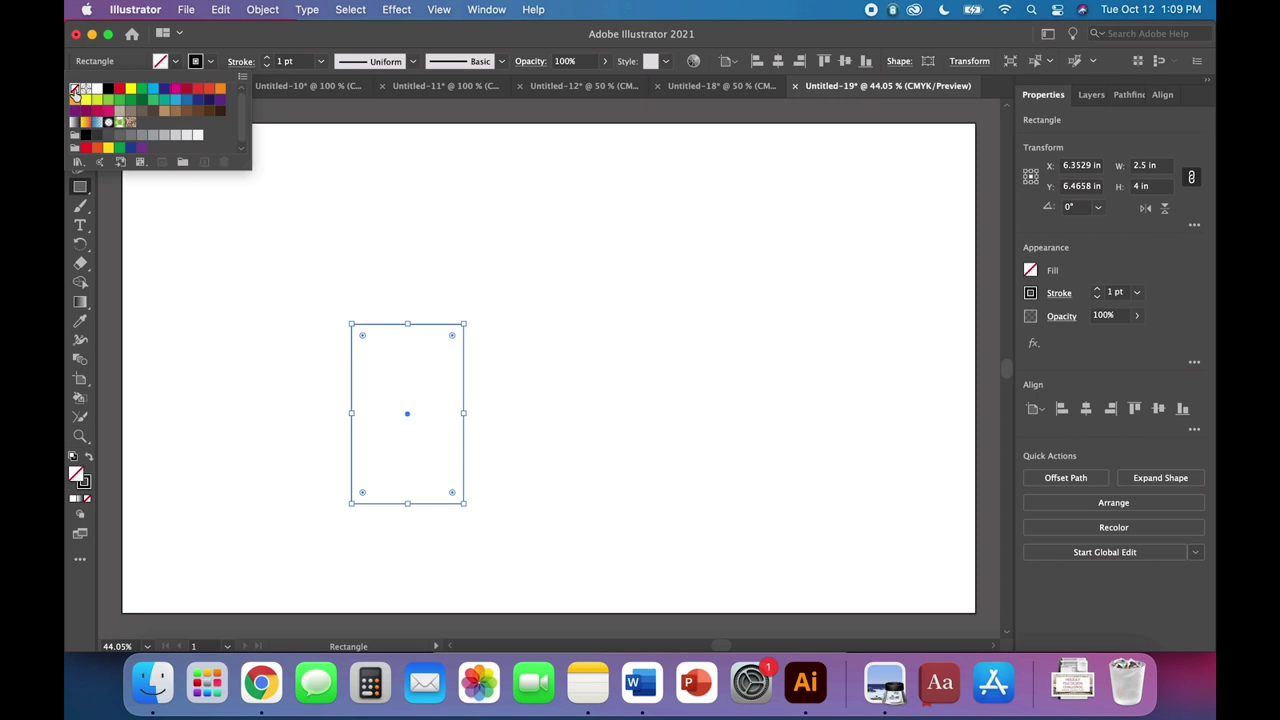
{"action": "left_click", "coordinate": [173, 58]}
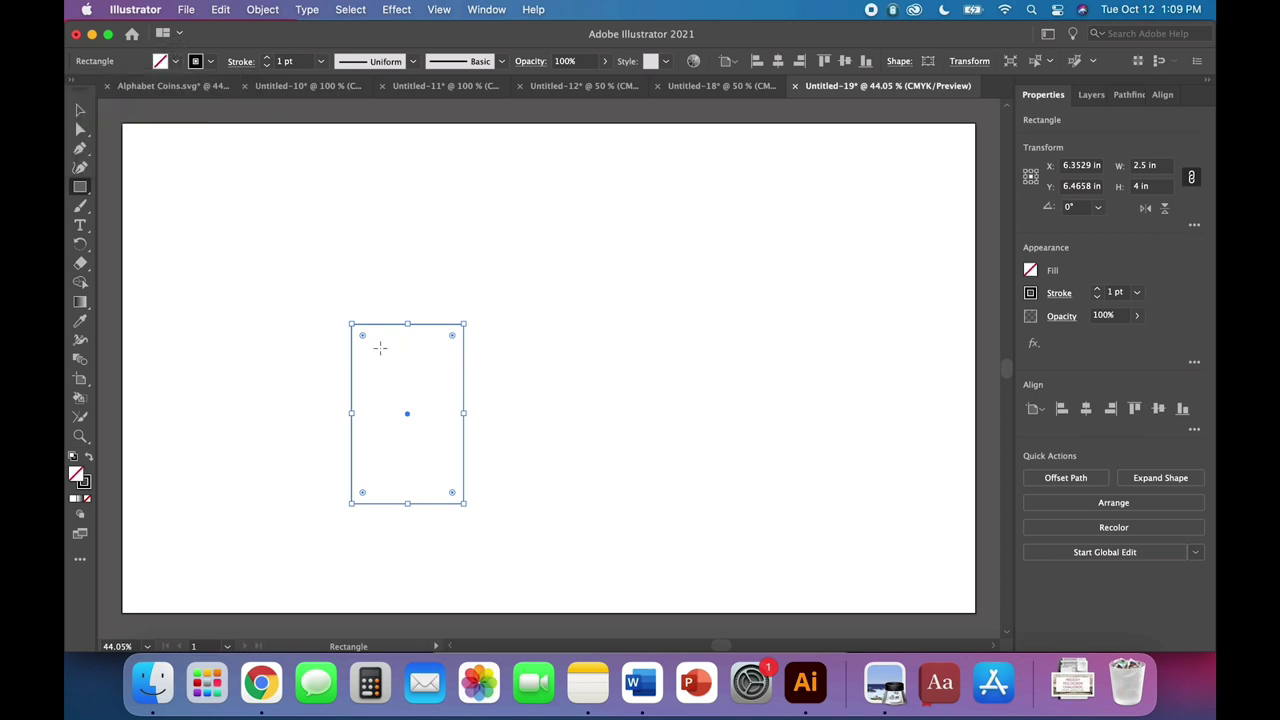
{"action": "left_click", "coordinate": [80, 109]}
Create a three-sided polygon (triangle) with the Polygon Tool
{"action": "left_click", "coordinate": [240, 253]}
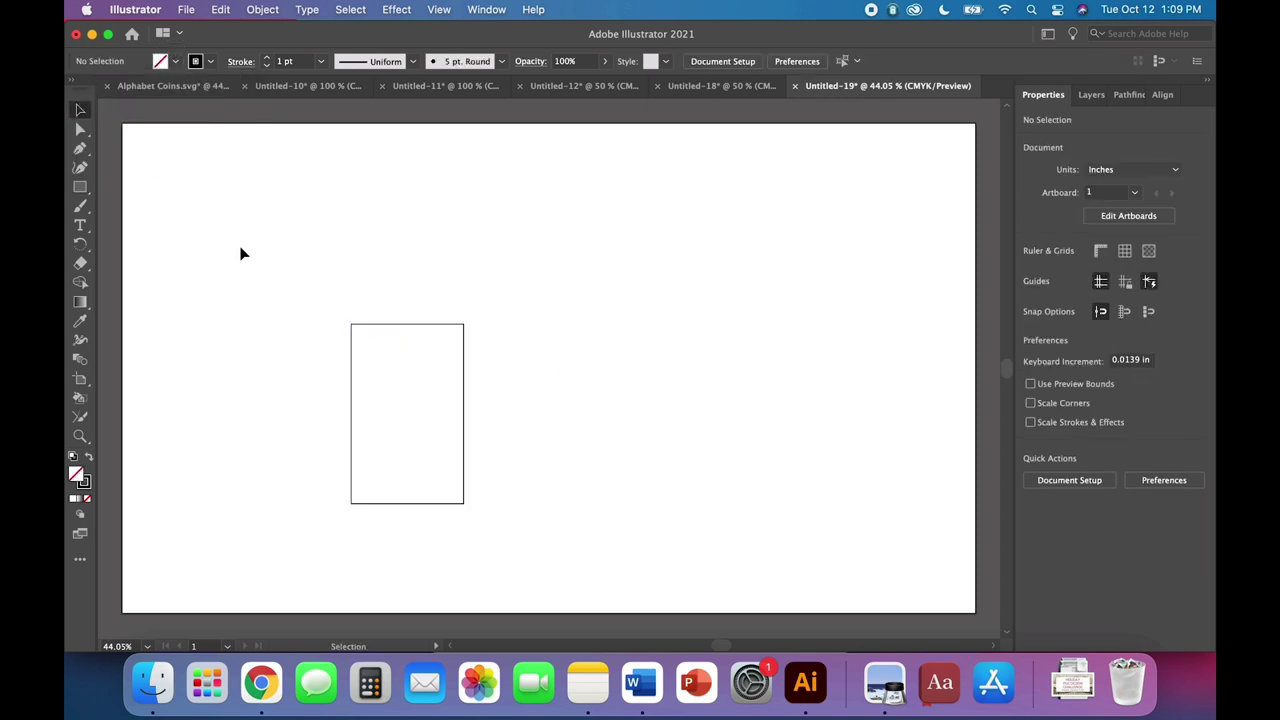
{"action": "left_click_drag", "start_coordinate": [80, 187], "coordinate": [150, 225]}
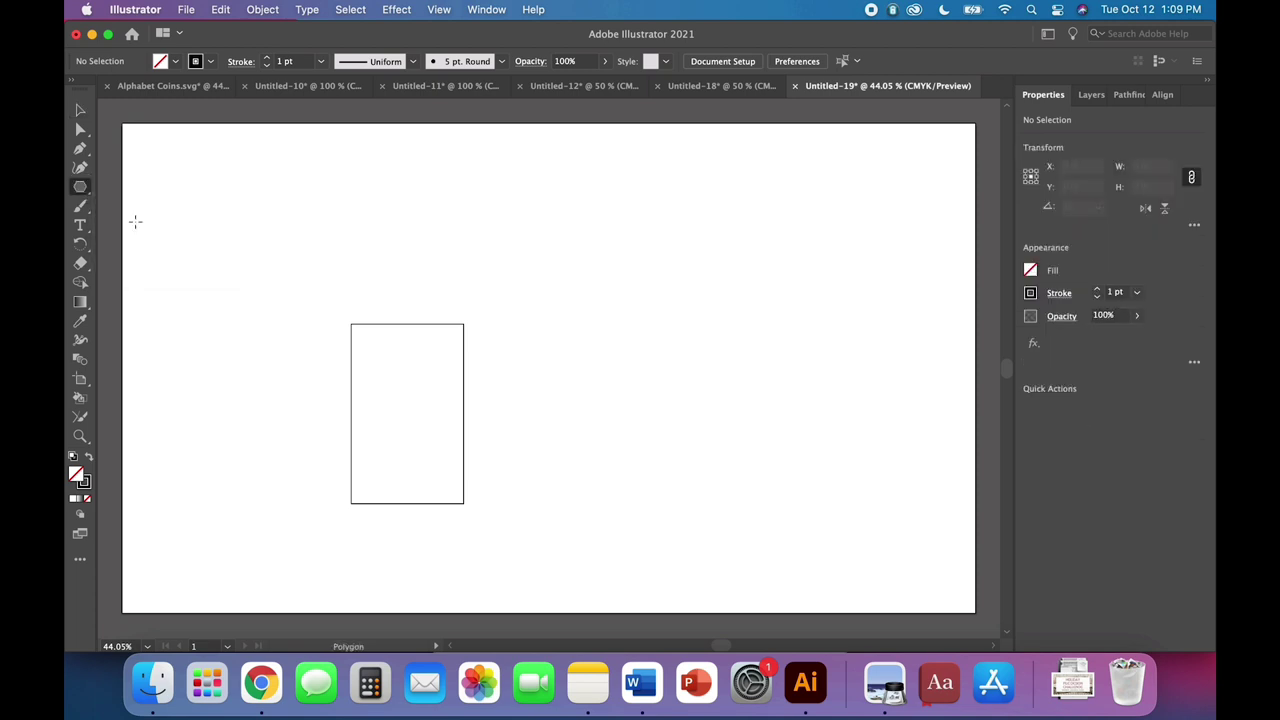
{"action": "left_click", "coordinate": [211, 272]}
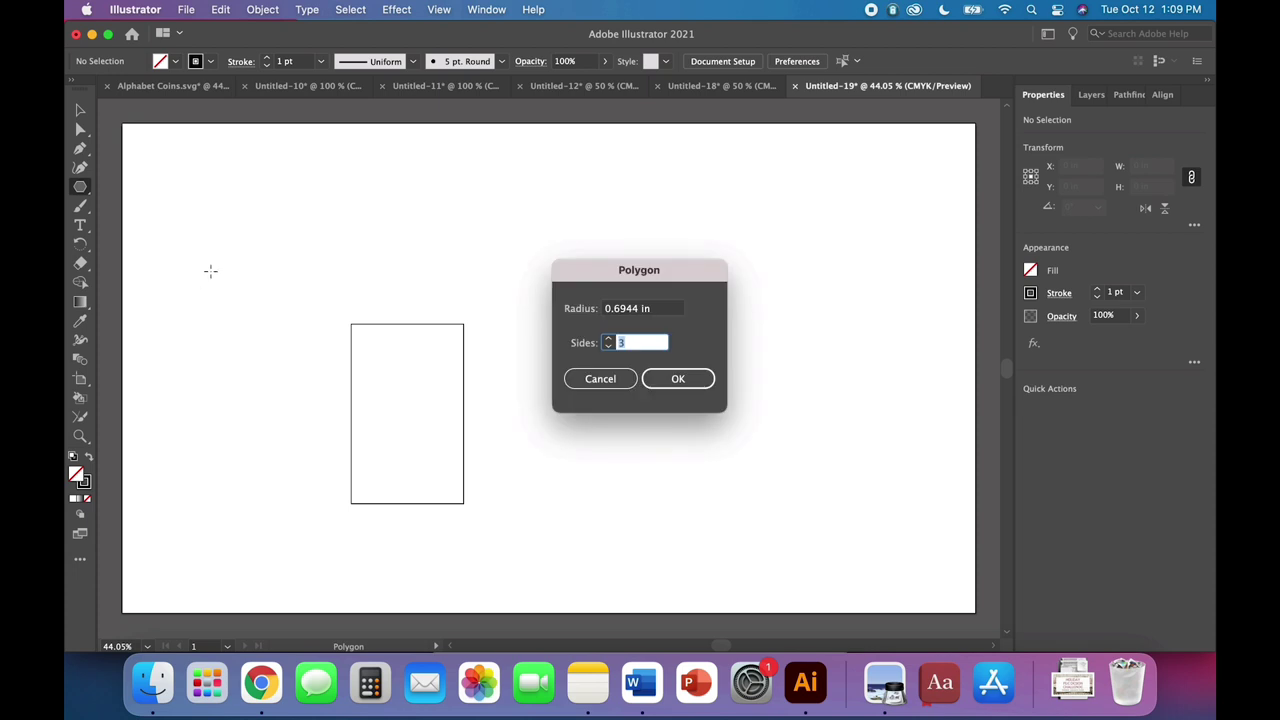
{"action": "key", "text": "Return"}
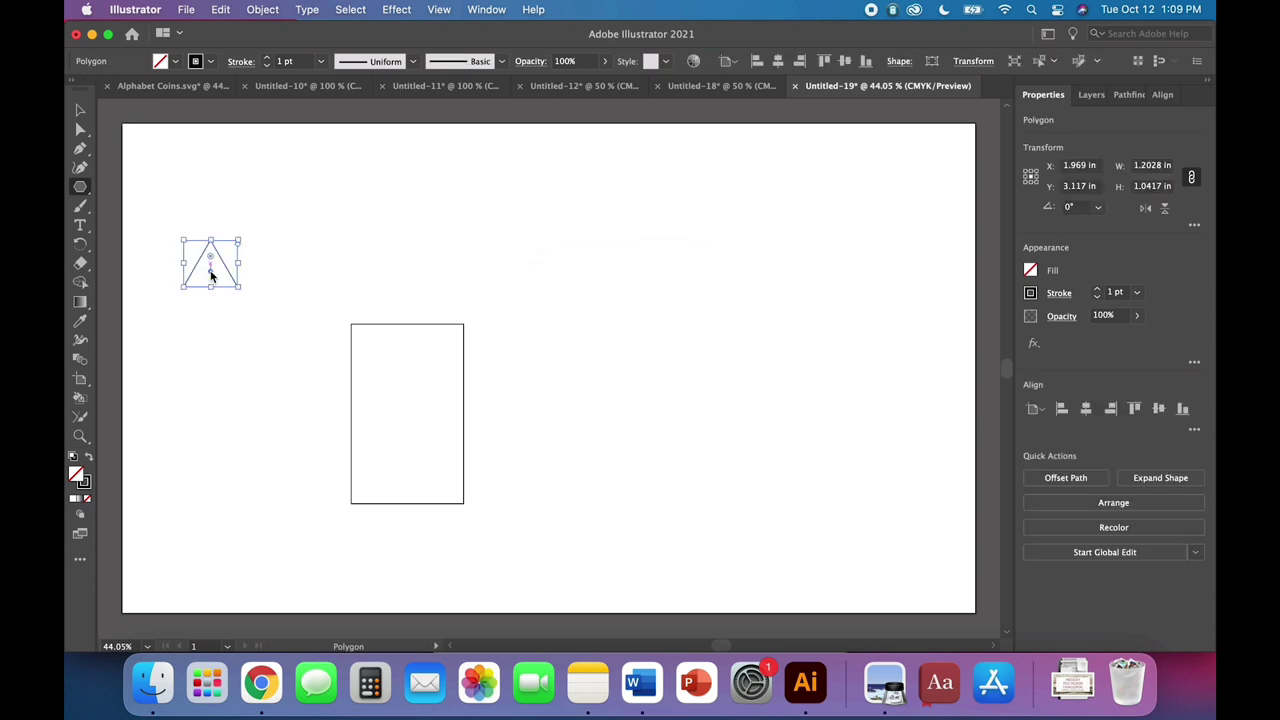
{"action": "key", "text": "v"}
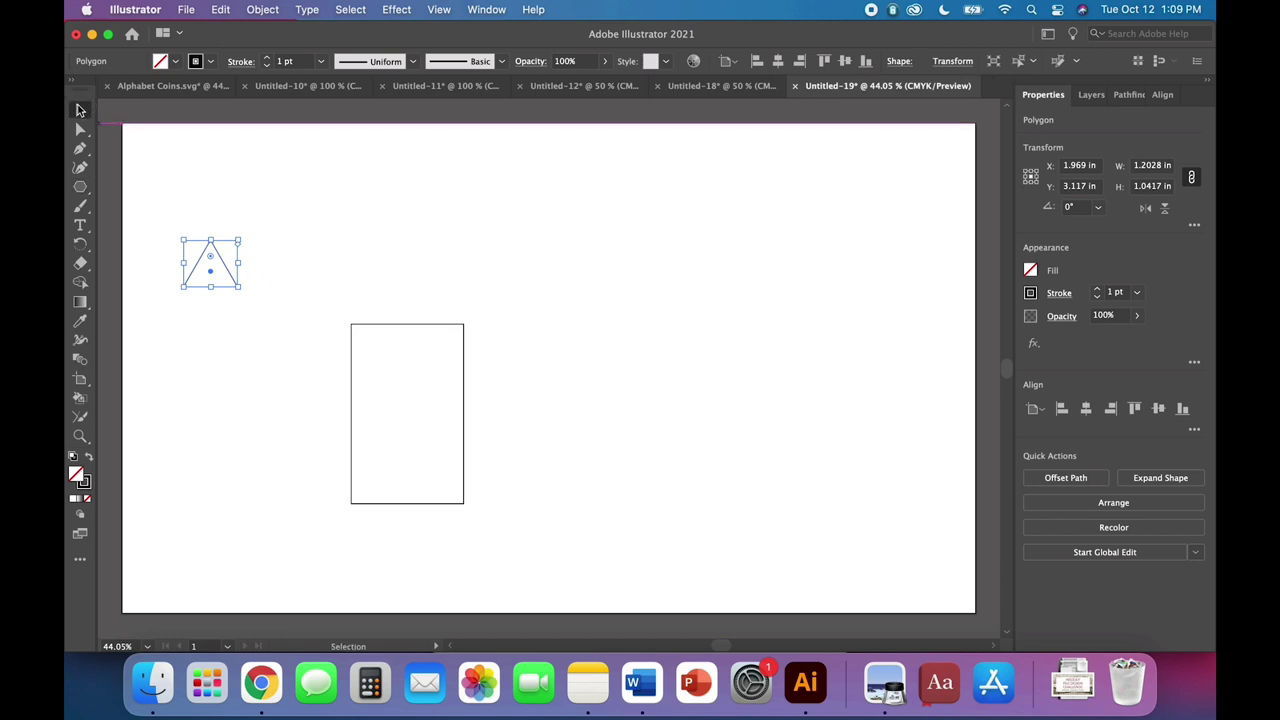
Scale the triangle proportionally to 2.5 in wide in Properties
{"action": "left_click", "coordinate": [240, 183]}
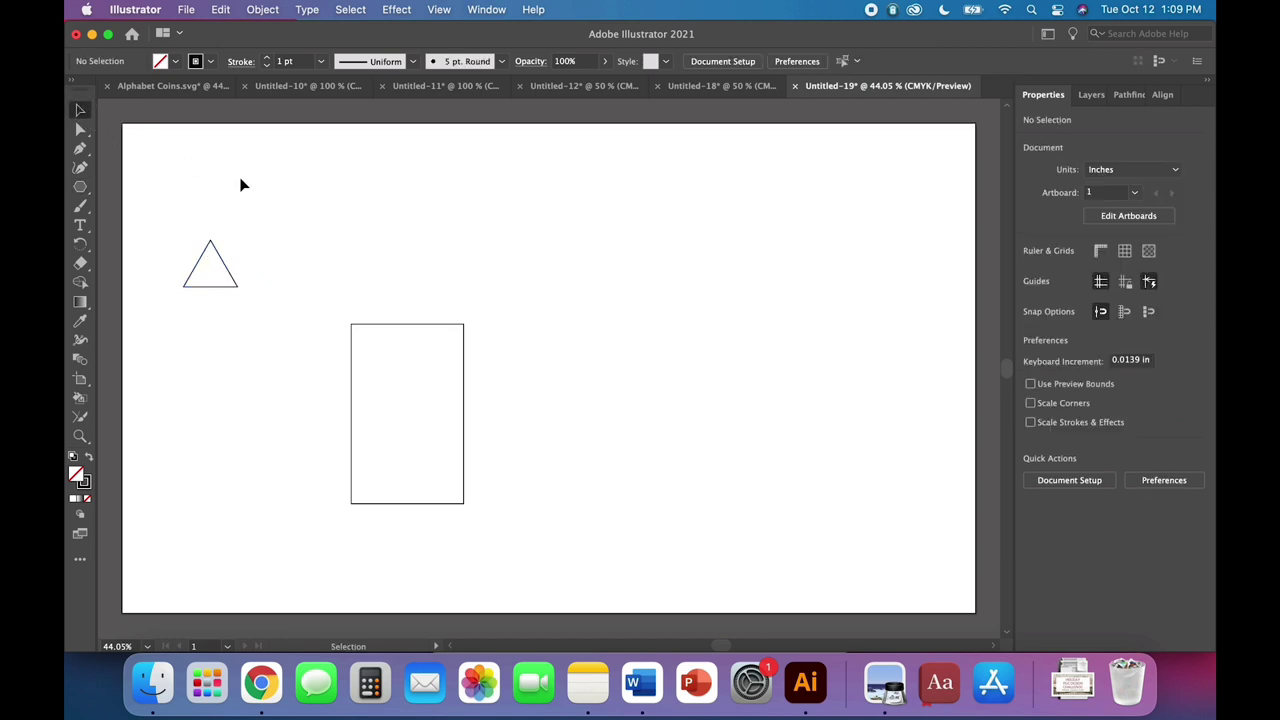
{"action": "left_click", "coordinate": [225, 263]}
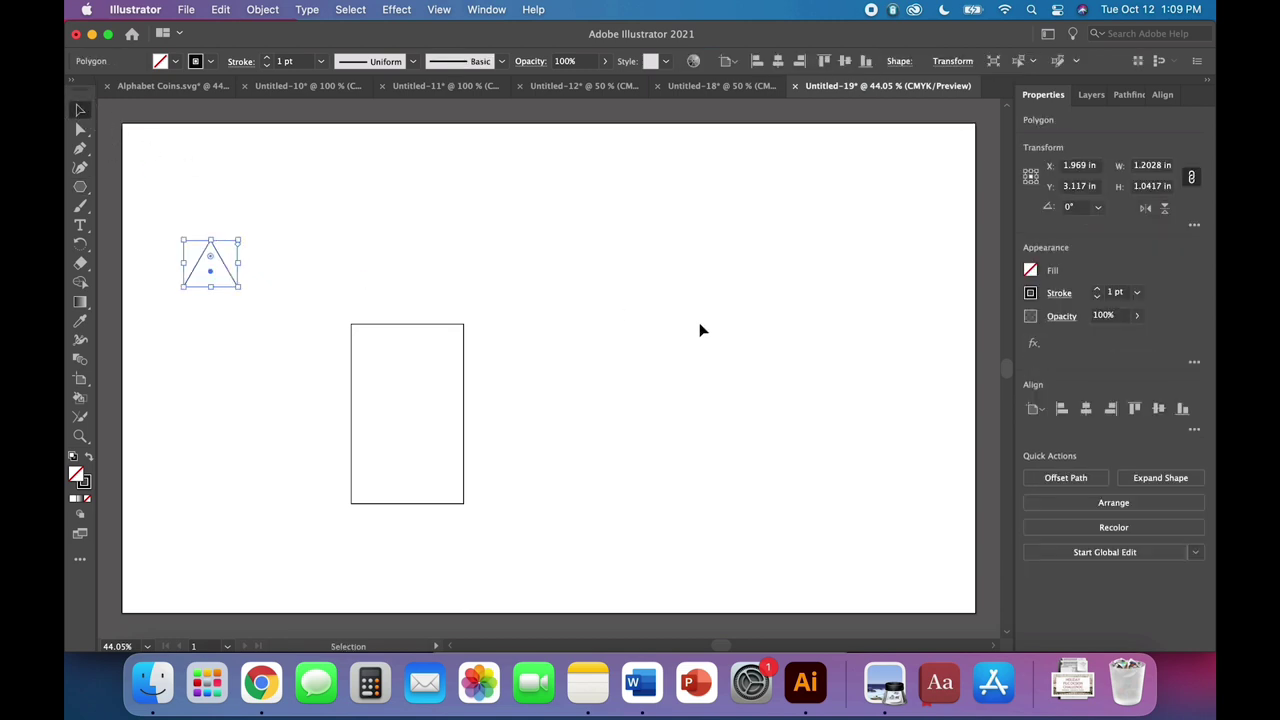
{"action": "left_click", "coordinate": [1137, 170]}
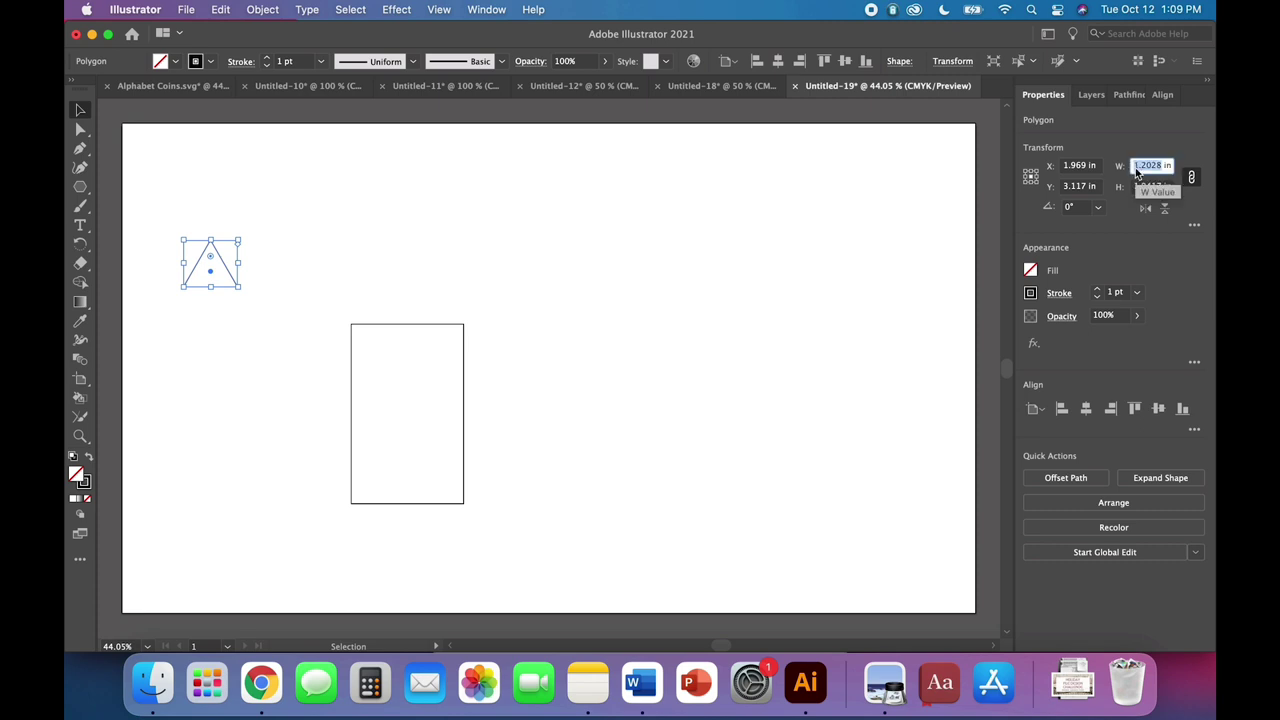
{"action": "type", "text": "2.5"}
{"action": "key", "text": "Tab"}
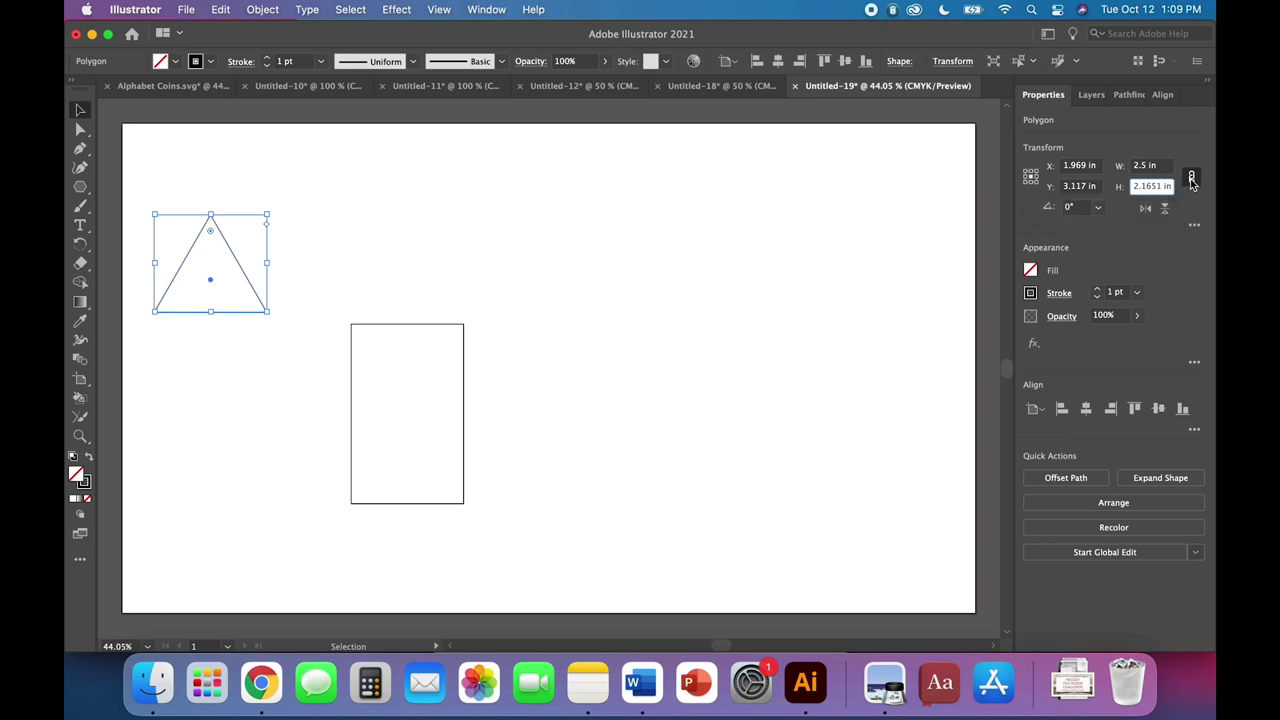
Place the triangle on the rectangle's top edge and Unite both into one house-shaped outline
{"action": "left_click", "coordinate": [457, 166]}
{"action": "left_click_drag", "start_coordinate": [241, 271], "coordinate": [438, 284]}
{"action": "left_click", "coordinate": [516, 310]}
{"action": "left_click_drag", "start_coordinate": [486, 366], "coordinate": [450, 300]}
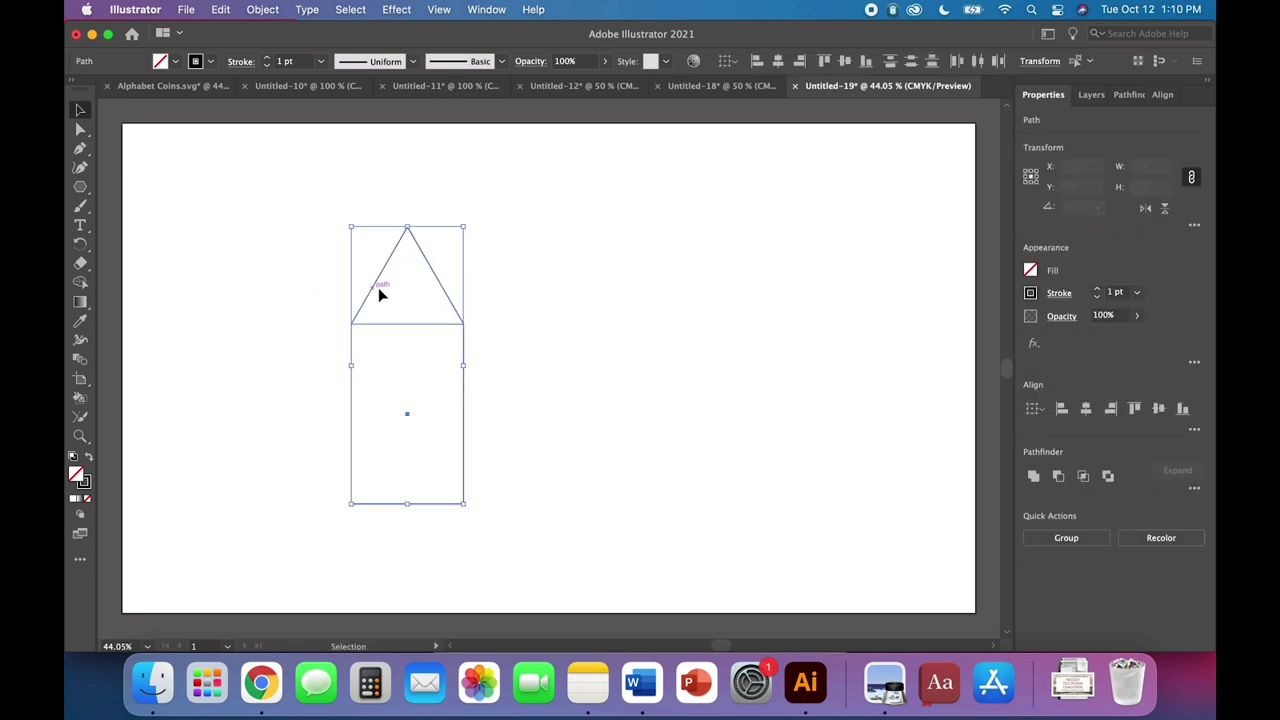
{"action": "left_click", "coordinate": [1038, 474]}
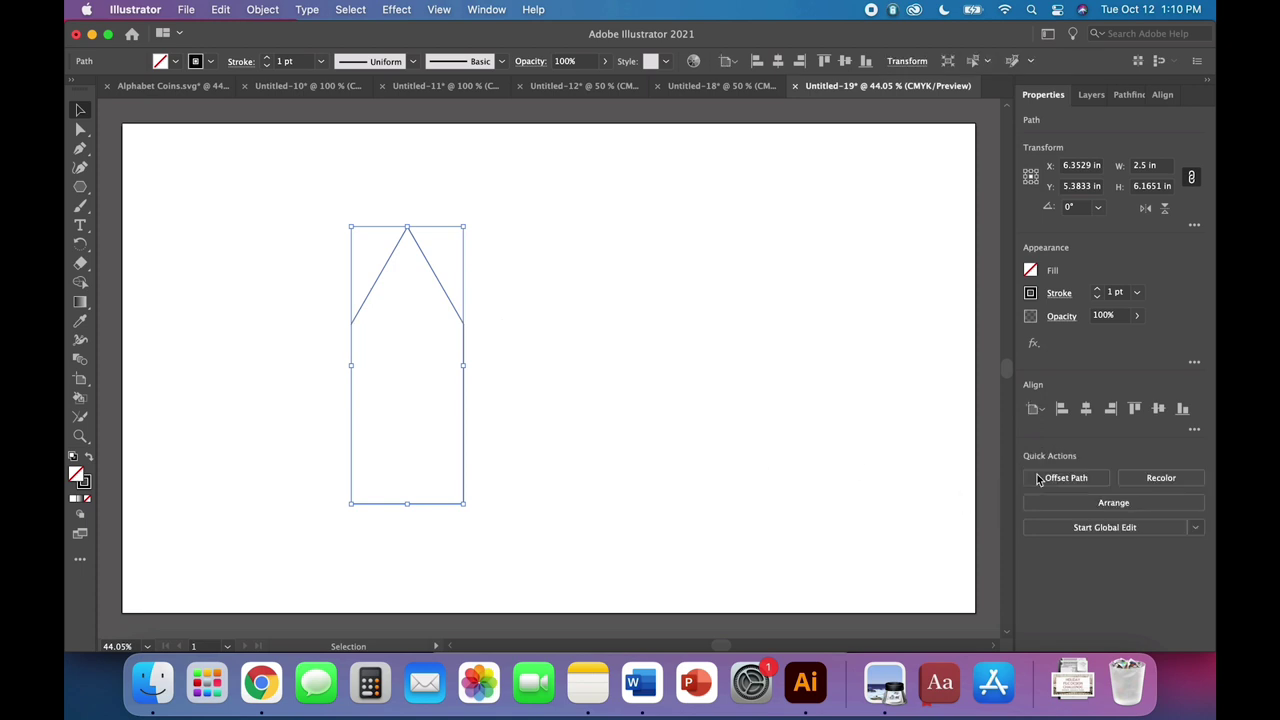
{"action": "left_click", "coordinate": [851, 489]}
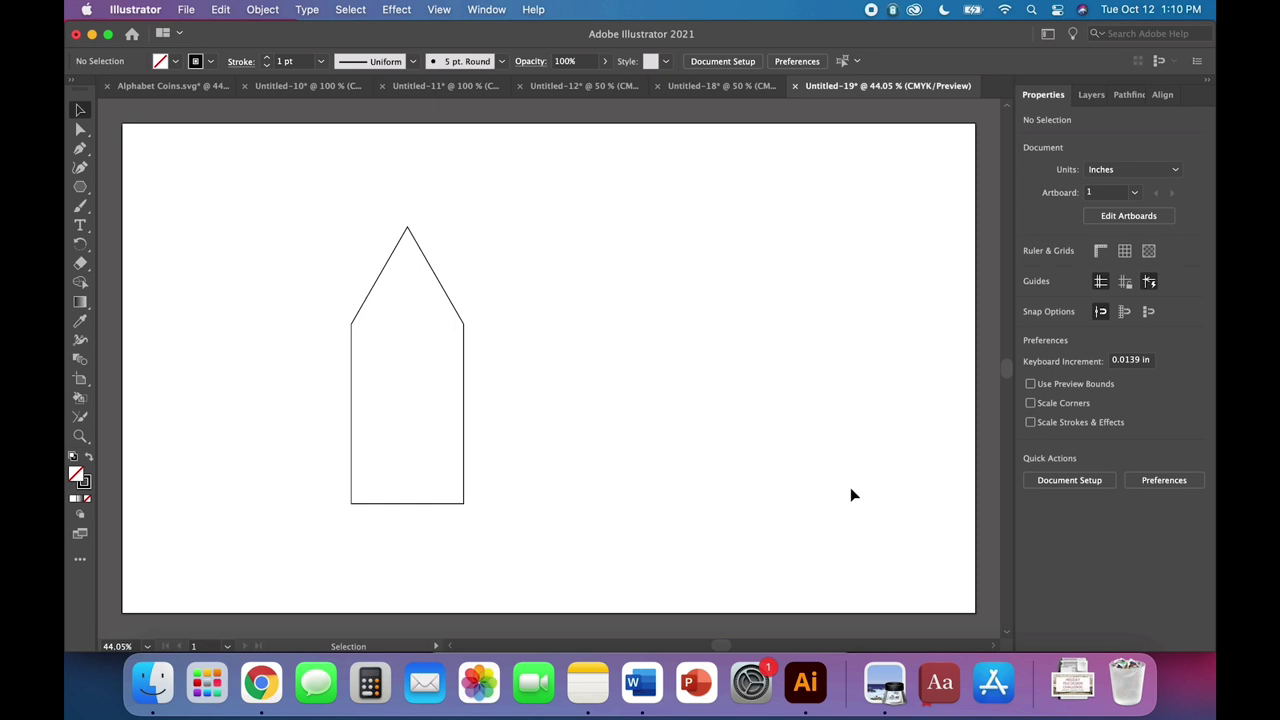
Draw a white-filled rectangle covering the triangle's pointed tip
{"action": "left_click", "coordinate": [80, 187]}
{"action": "left_click", "coordinate": [117, 187]}
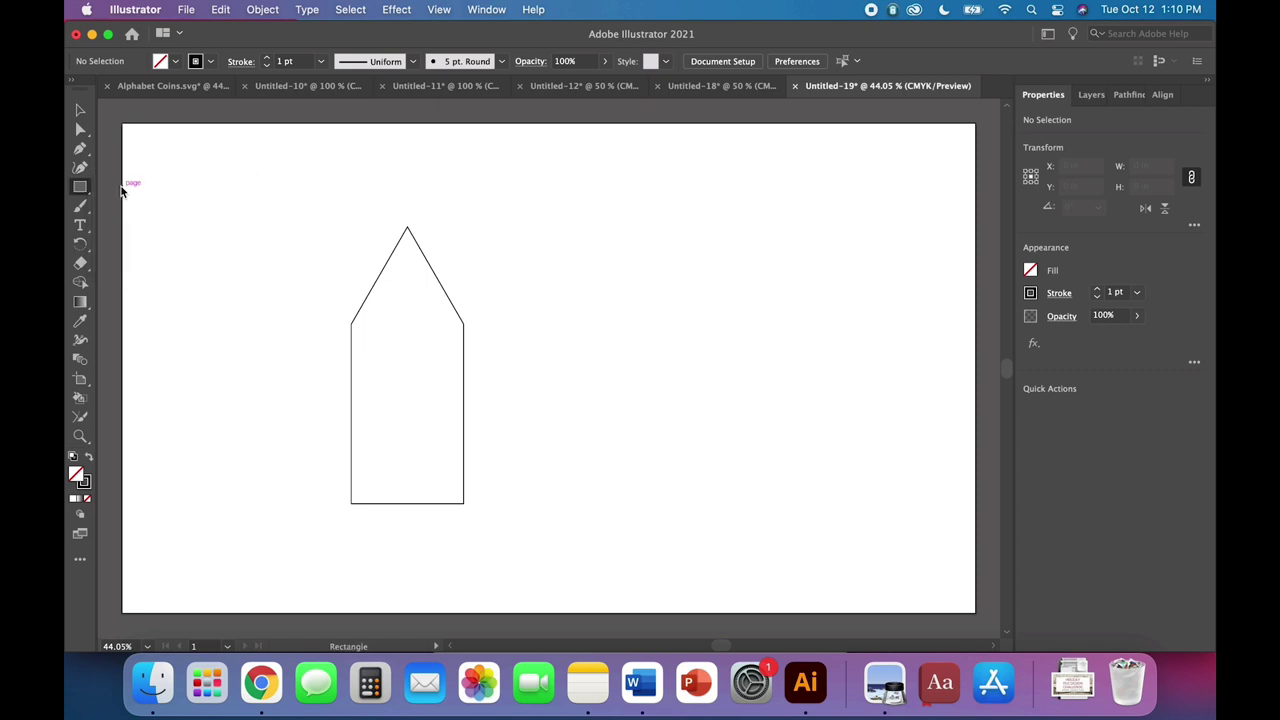
{"action": "left_click_drag", "start_coordinate": [315, 160], "coordinate": [521, 286]}
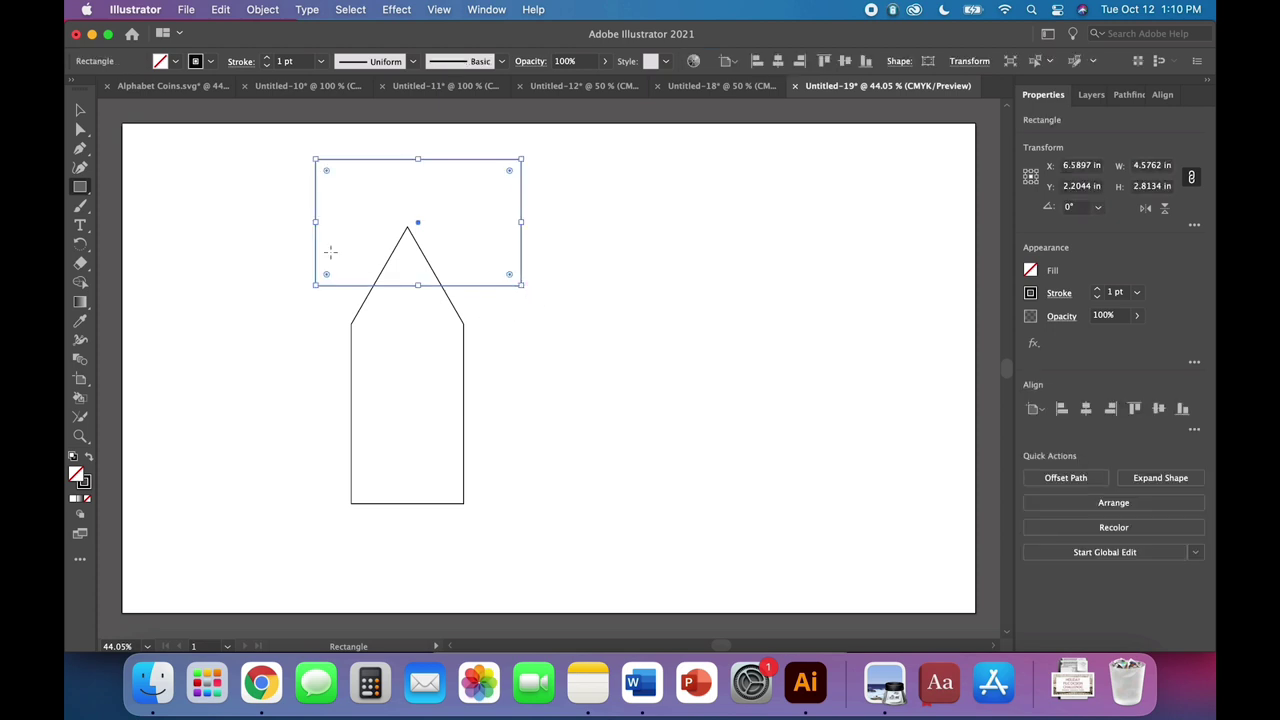
{"action": "left_click", "coordinate": [175, 61]}
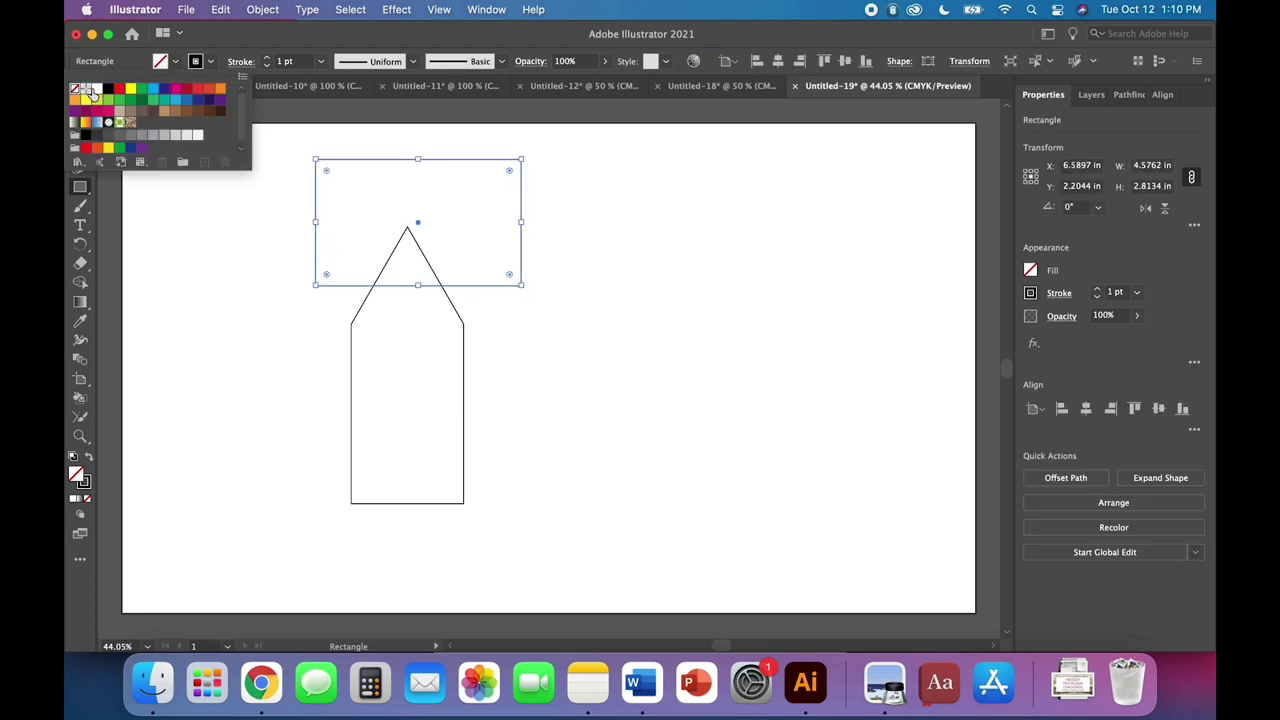
{"action": "left_click", "coordinate": [94, 96]}
{"action": "left_click", "coordinate": [157, 265]}
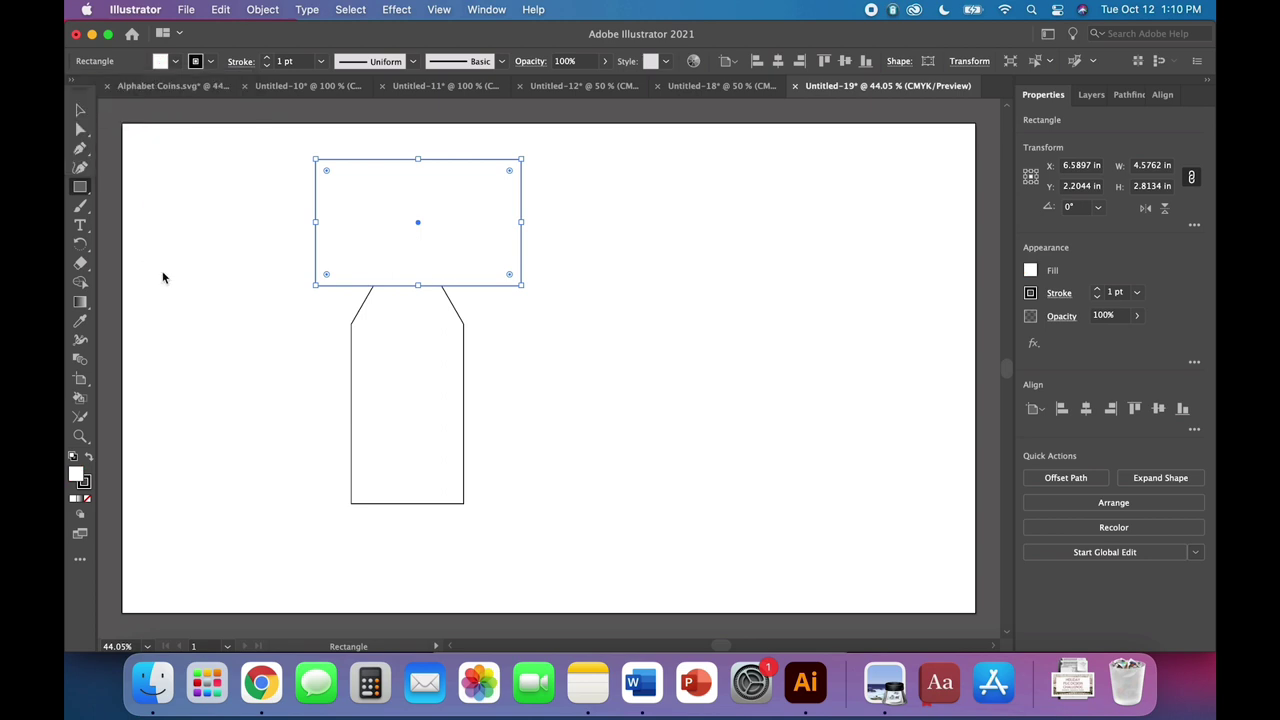
{"action": "left_click", "coordinate": [80, 113]}
Nudge the cover rectangle down, then Minus Front it from the tag to flatten the top
{"action": "left_click", "coordinate": [191, 234]}
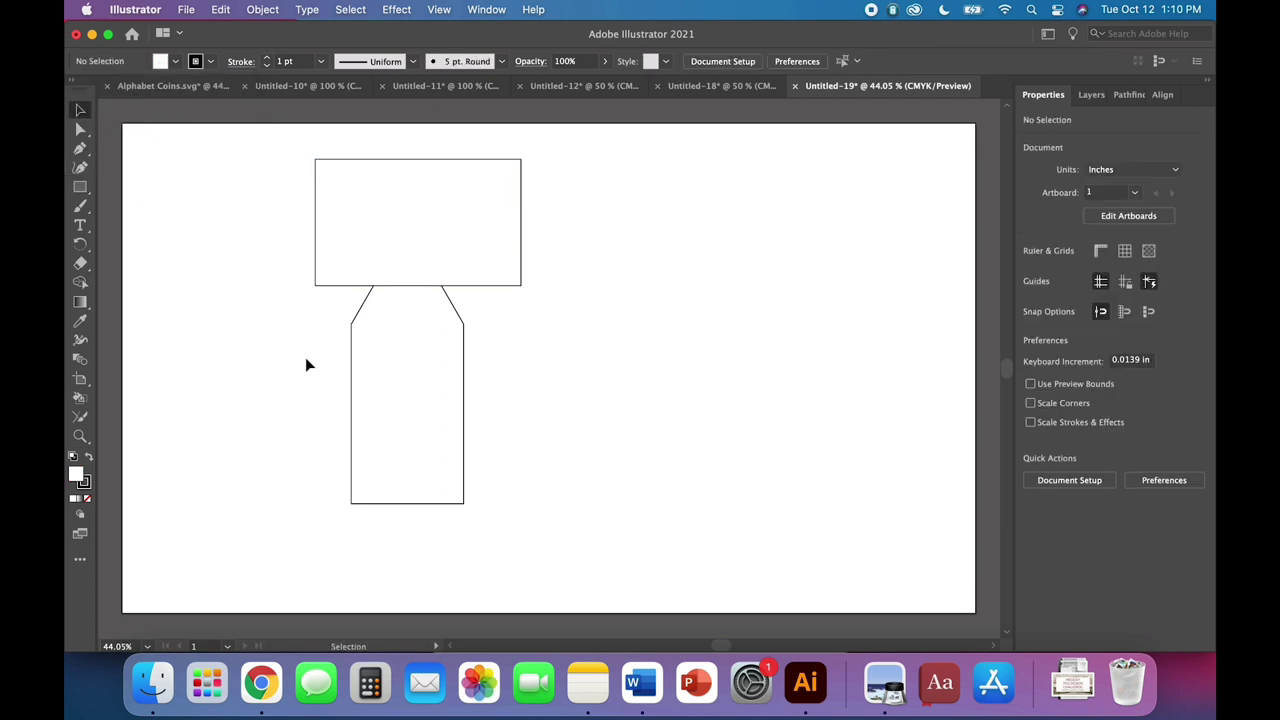
{"action": "left_click", "coordinate": [474, 254]}
{"action": "left_click_drag", "start_coordinate": [474, 254], "coordinate": [478, 259]}
{"action": "left_click", "coordinate": [536, 388]}
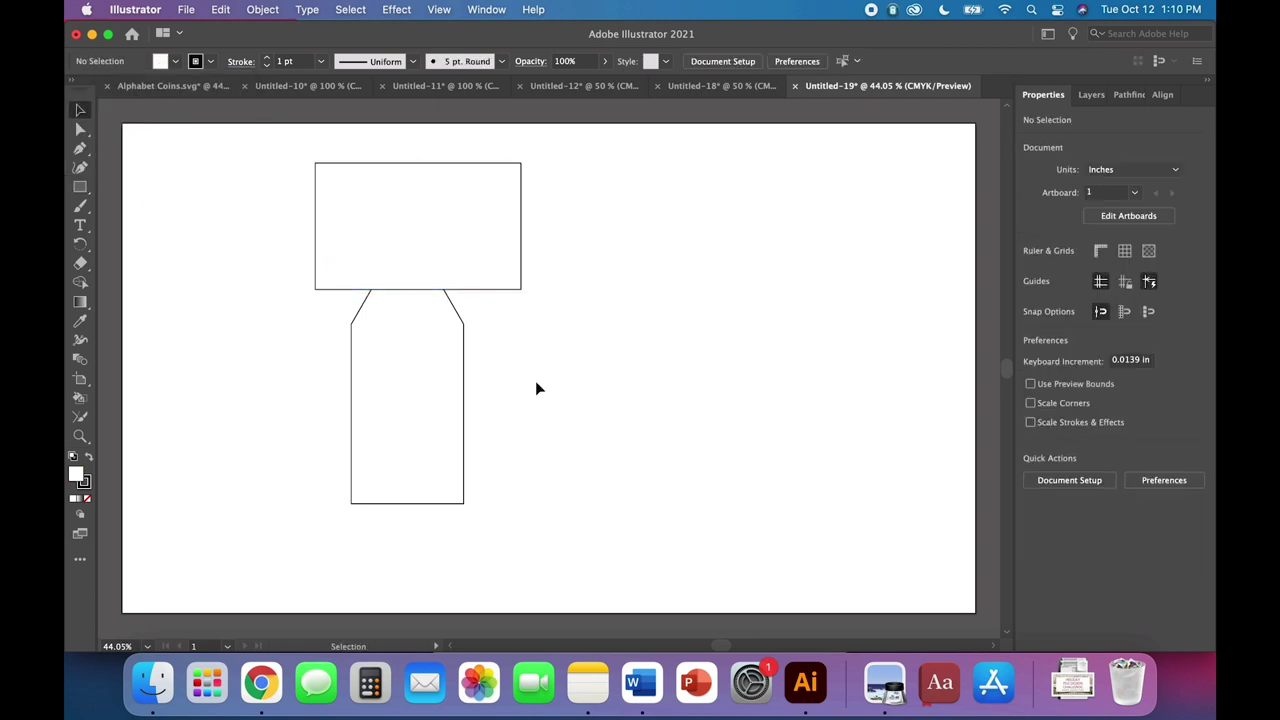
{"action": "left_click_drag", "start_coordinate": [534, 388], "coordinate": [326, 200]}
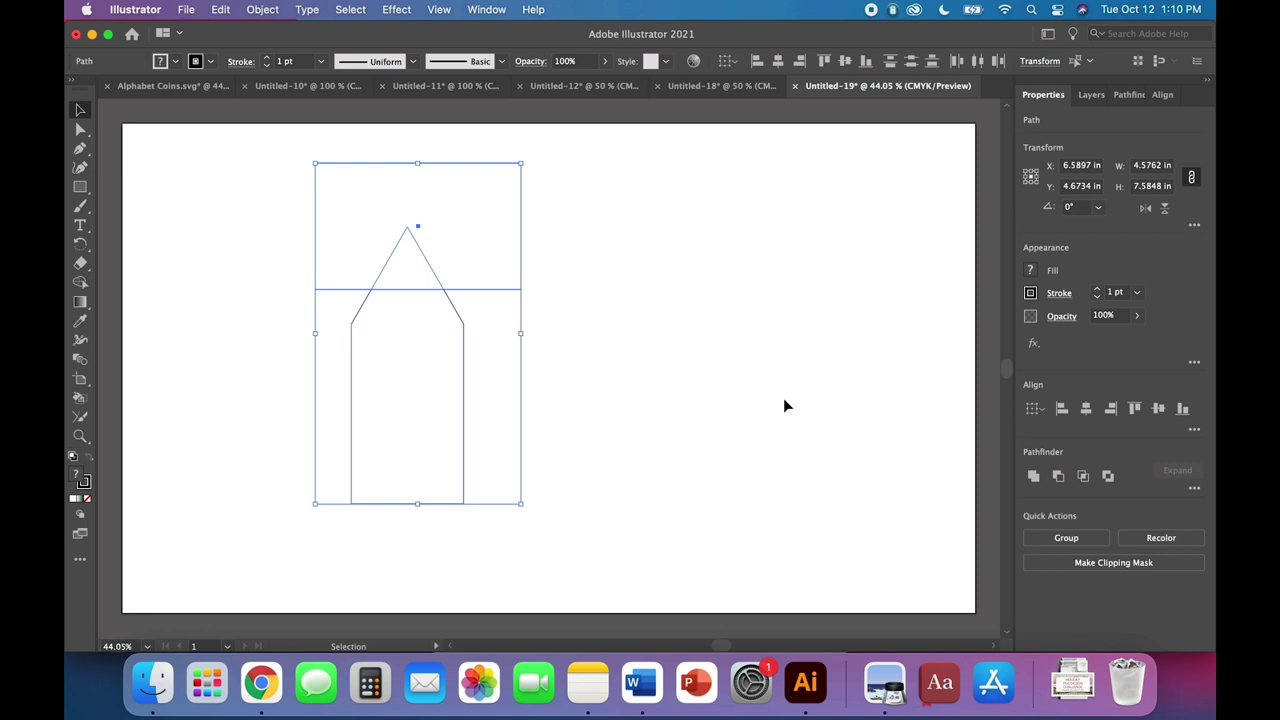
{"action": "left_click", "coordinate": [1058, 477]}
{"action": "left_click", "coordinate": [714, 447]}
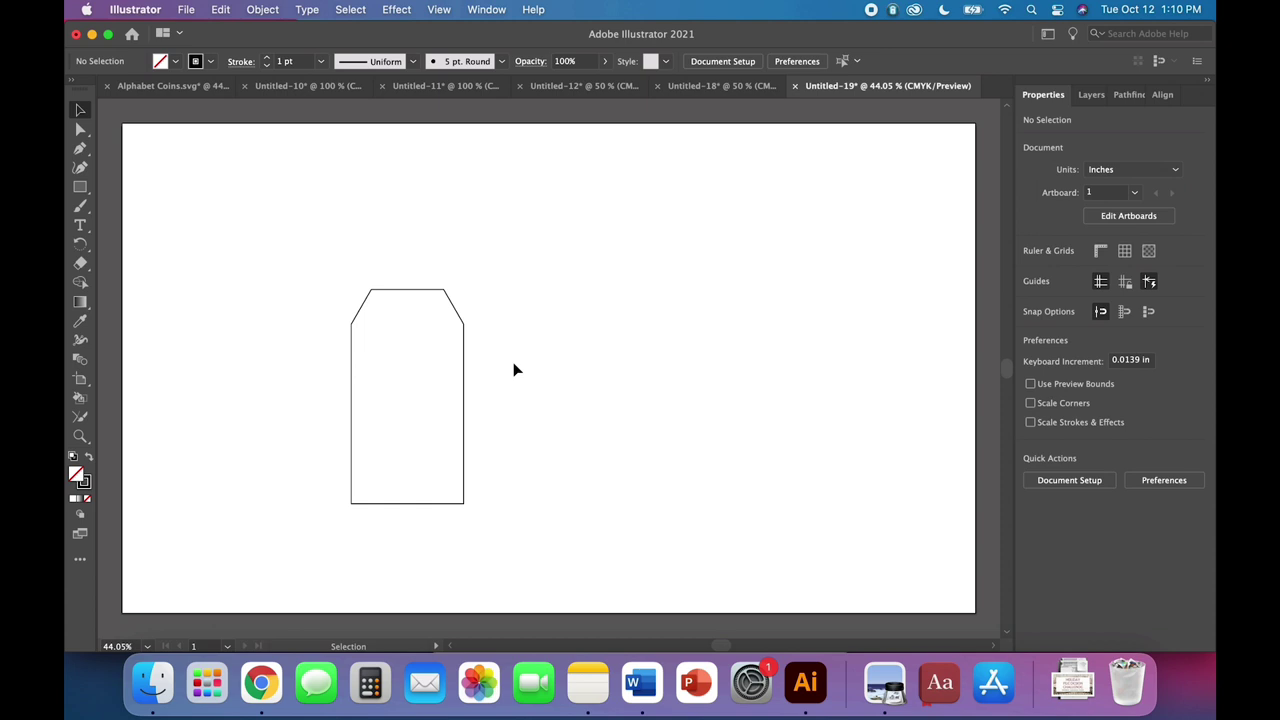
Create a 0.25 × 0.25 in circle with the Ellipse Tool
{"action": "left_click", "coordinate": [81, 191]}
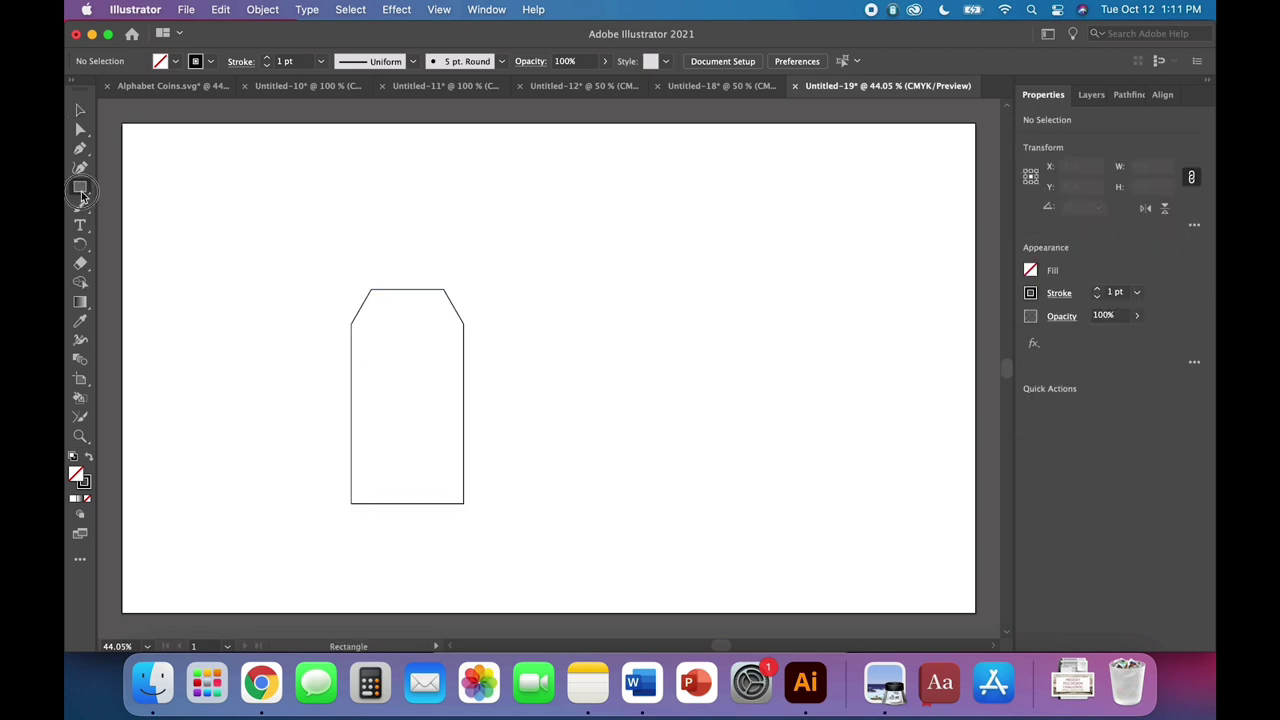
{"action": "left_click", "coordinate": [135, 206]}
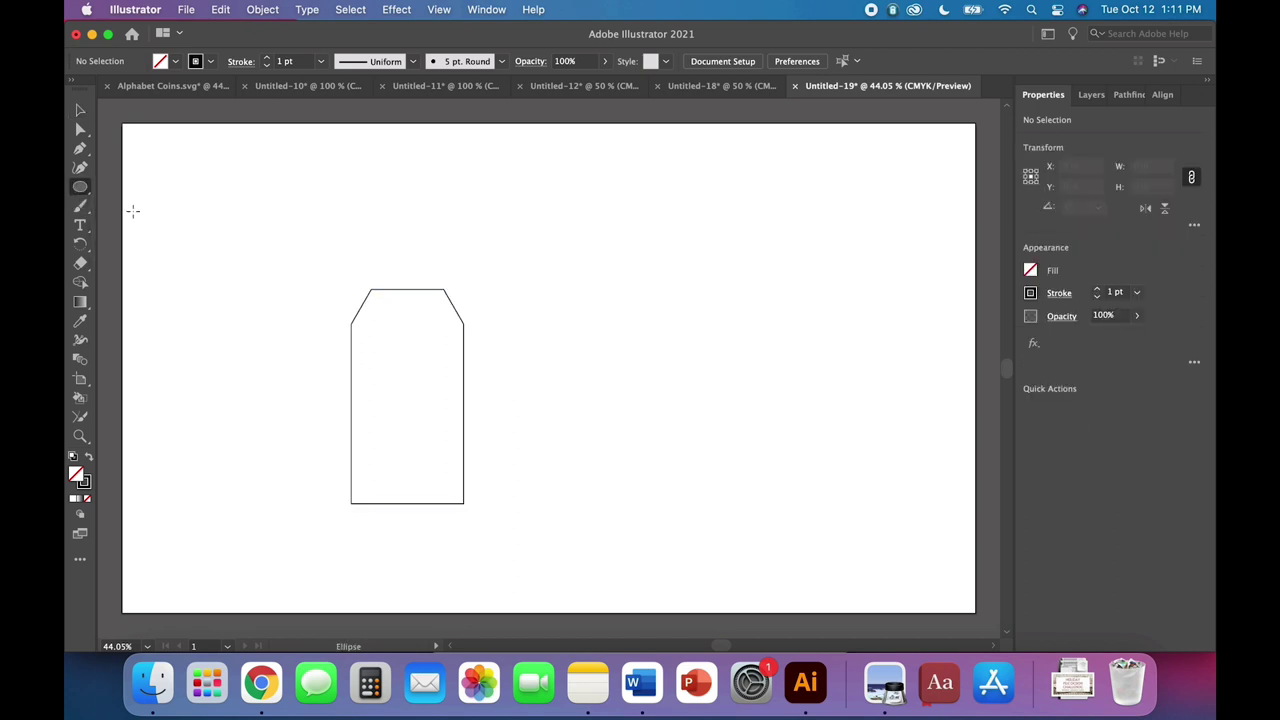
{"action": "left_click", "coordinate": [254, 288]}
{"action": "type", "text": ".25"}
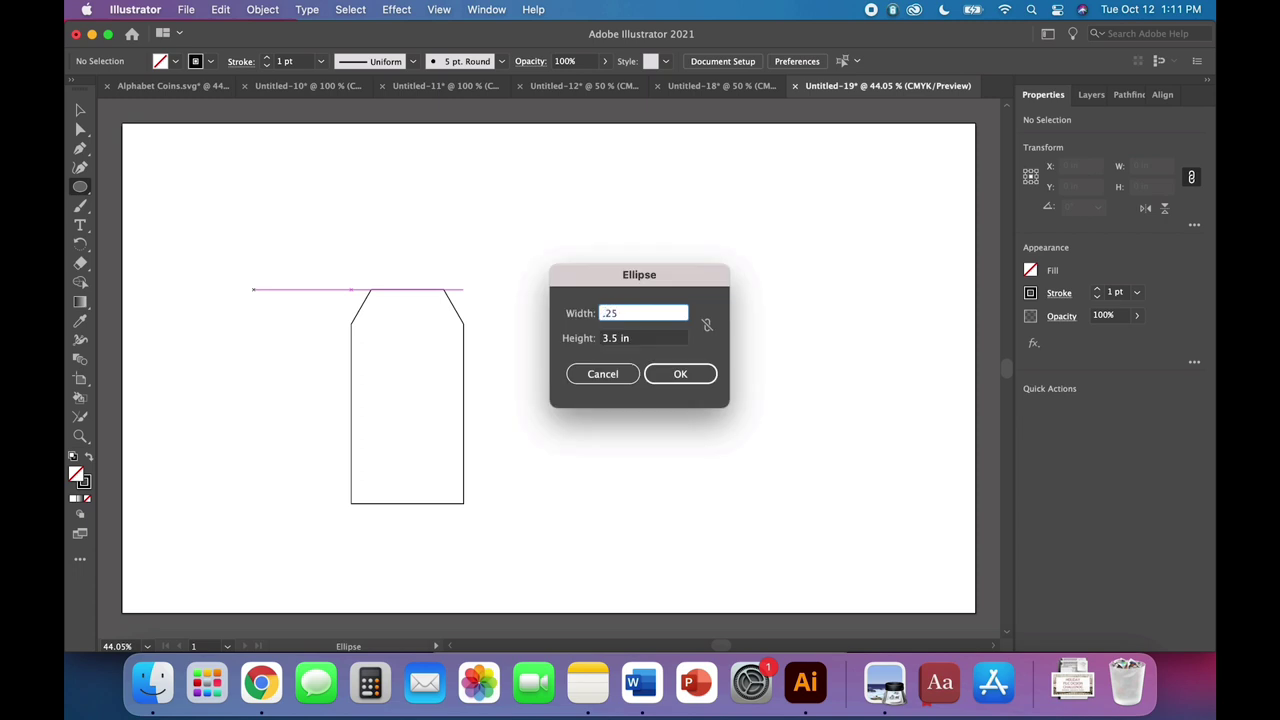
{"action": "key", "text": "Tab"}
{"action": "type", "text": ".25"}
{"action": "key", "text": "Return"}
Move the circle to the top of the tag and resize it to 0.2 in
{"action": "left_click", "coordinate": [78, 110]}
{"action": "left_click", "coordinate": [180, 170]}
{"action": "left_click_drag", "start_coordinate": [263, 303], "coordinate": [411, 310]}
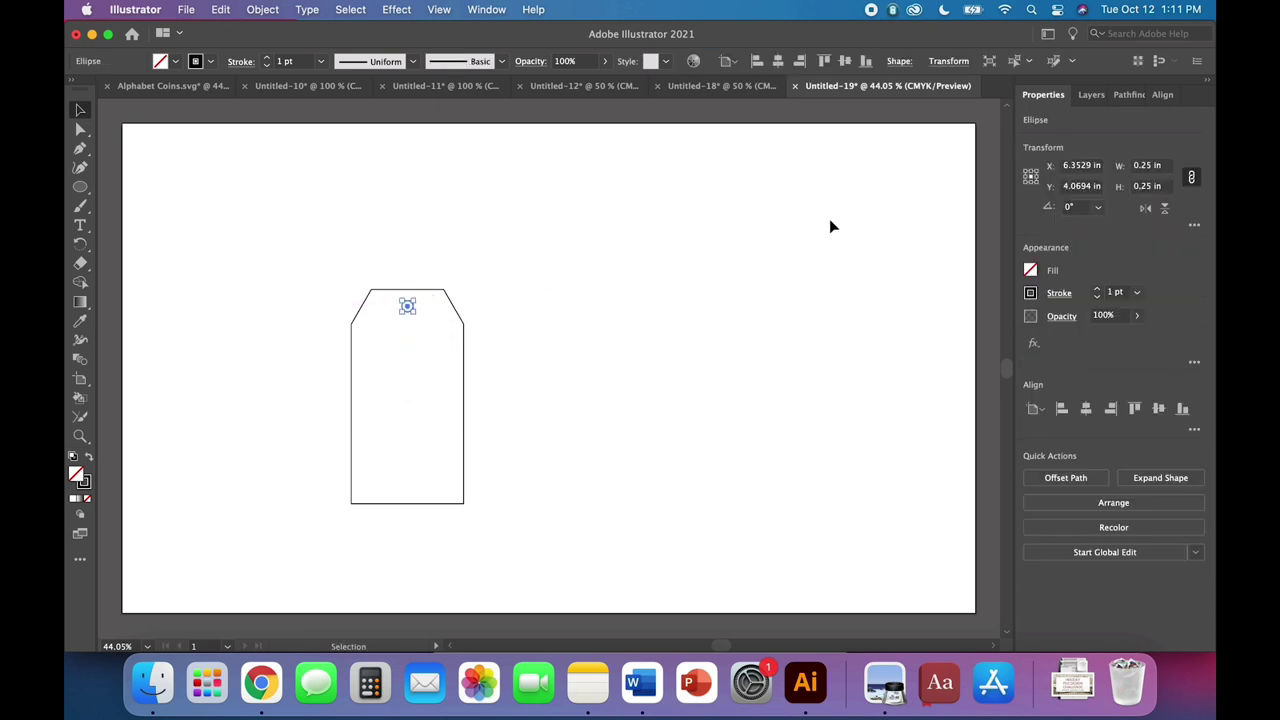
{"action": "left_click", "coordinate": [1160, 168]}
{"action": "type", "text": ".2"}
{"action": "key", "text": "Tab"}
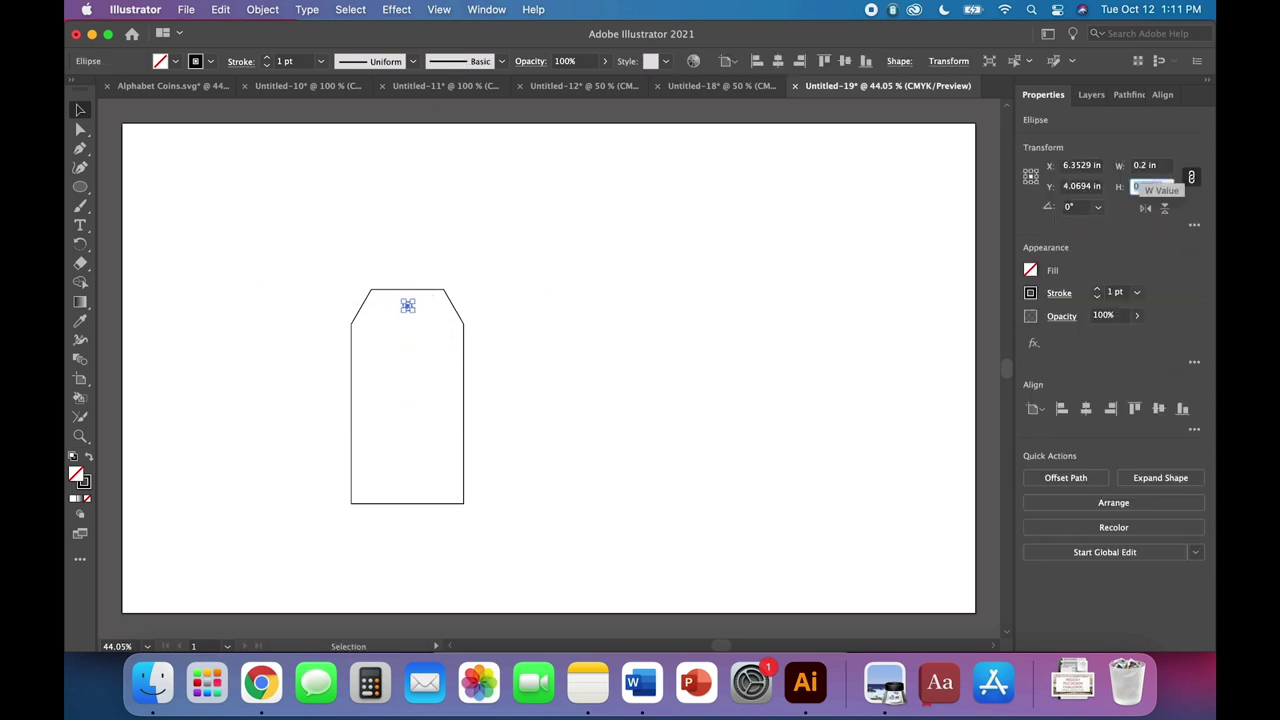
Centre the hole circle horizontally on the tag using Horizontal Align Center
{"action": "left_click", "coordinate": [606, 326]}
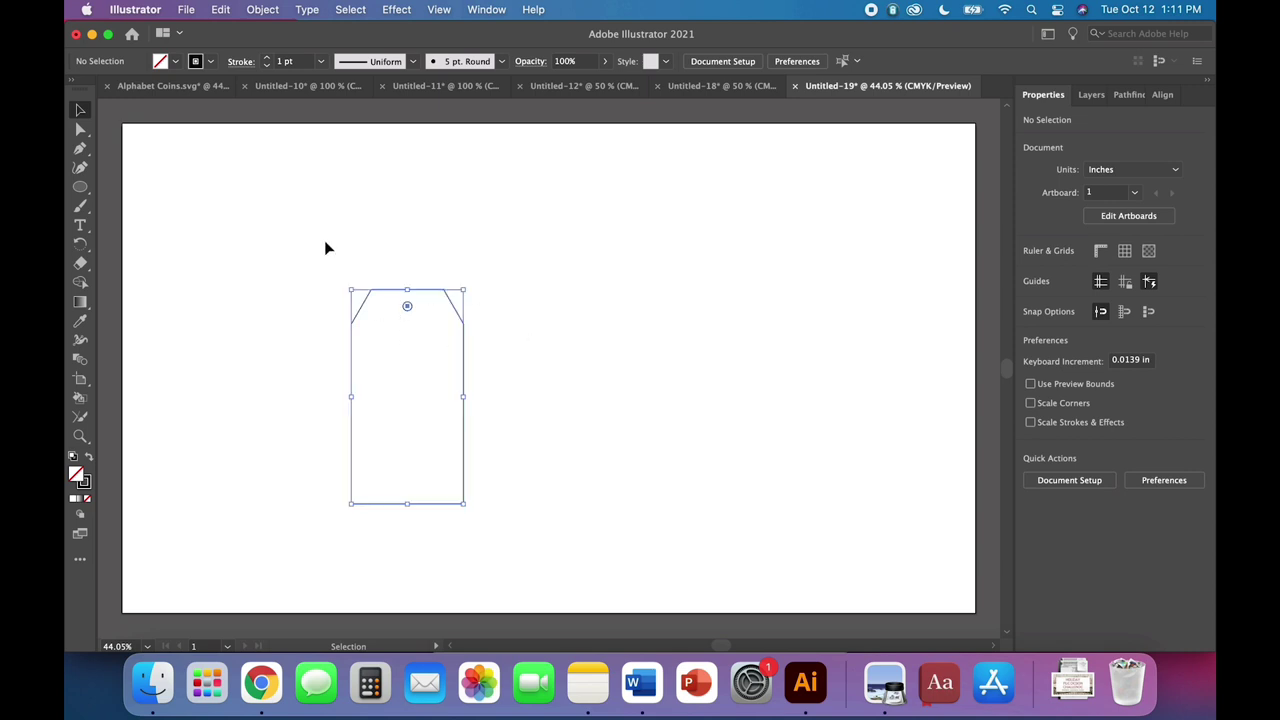
{"action": "left_click_drag", "start_coordinate": [508, 349], "coordinate": [324, 248]}
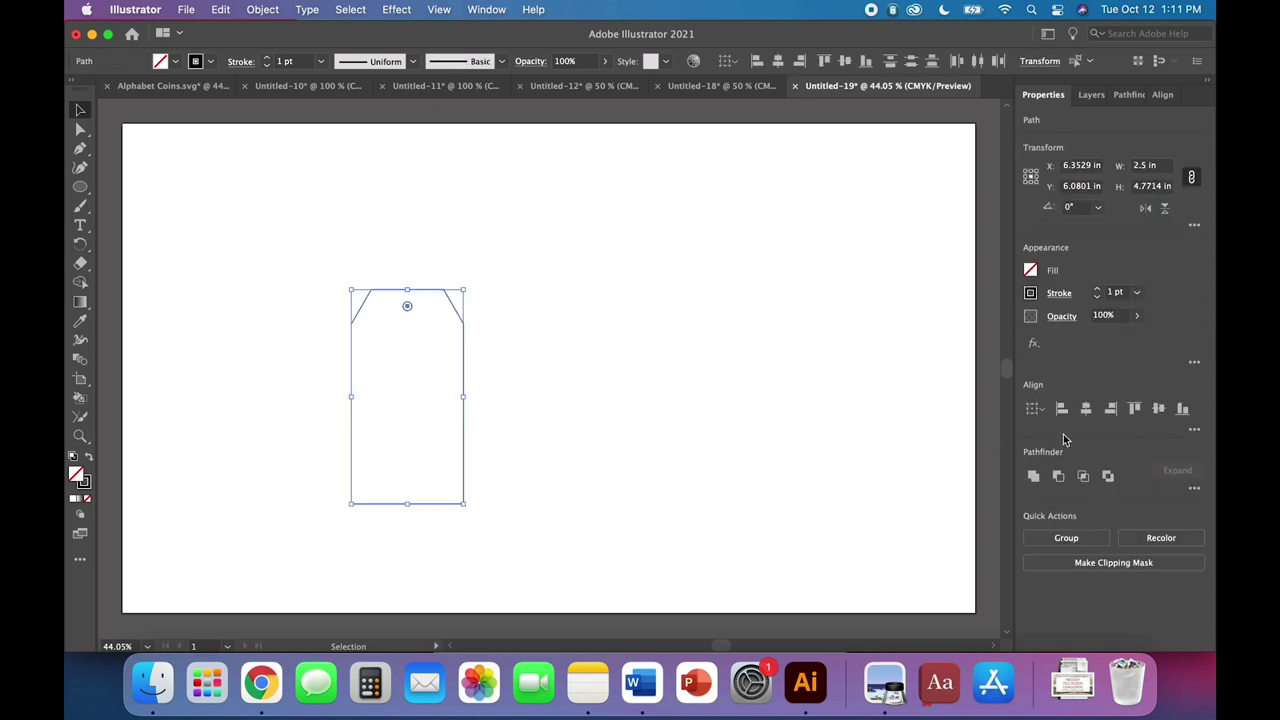
{"action": "left_click", "coordinate": [1087, 411]}
{"action": "left_click", "coordinate": [263, 9]}
{"action": "mouse_move", "coordinate": [272, 68]}
{"action": "left_click", "coordinate": [488, 87]}
{"action": "left_click", "coordinate": [536, 250]}
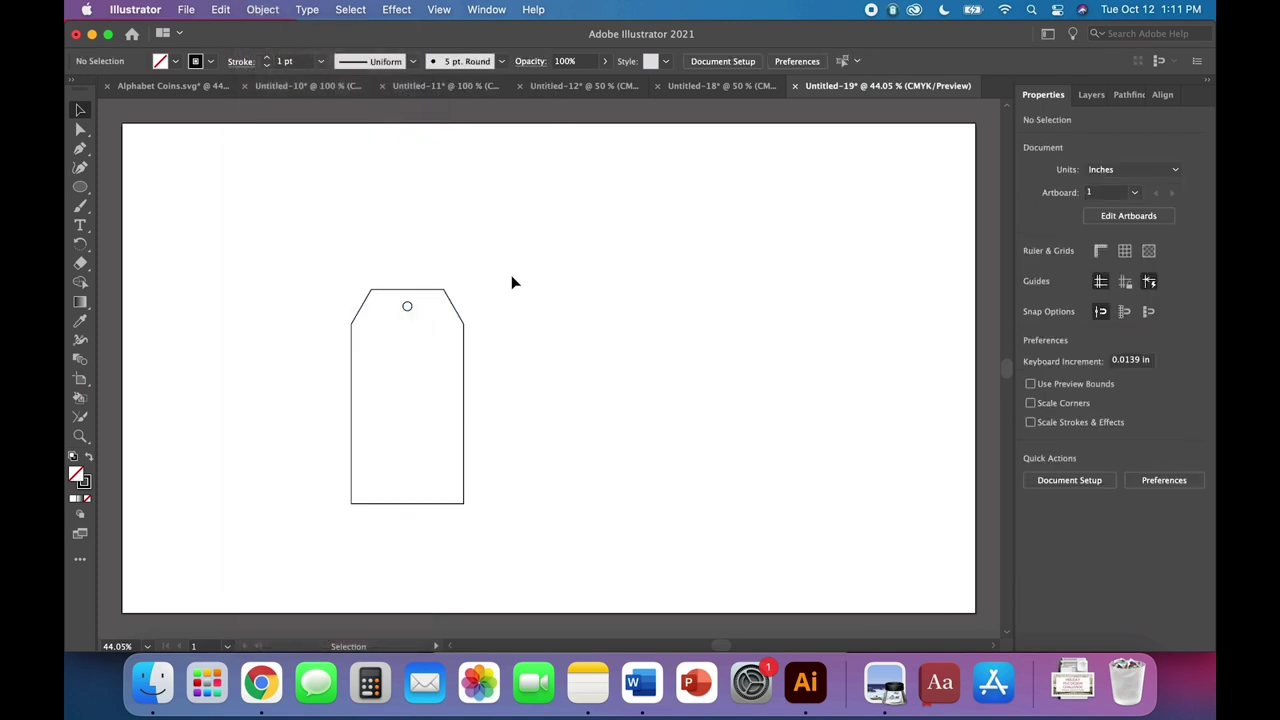
Zoom in to check the hole, then select the tag together with the circle
{"action": "left_click", "coordinate": [409, 309]}
{"action": "left_click", "coordinate": [535, 334]}
{"action": "key", "text": "super+equal"}
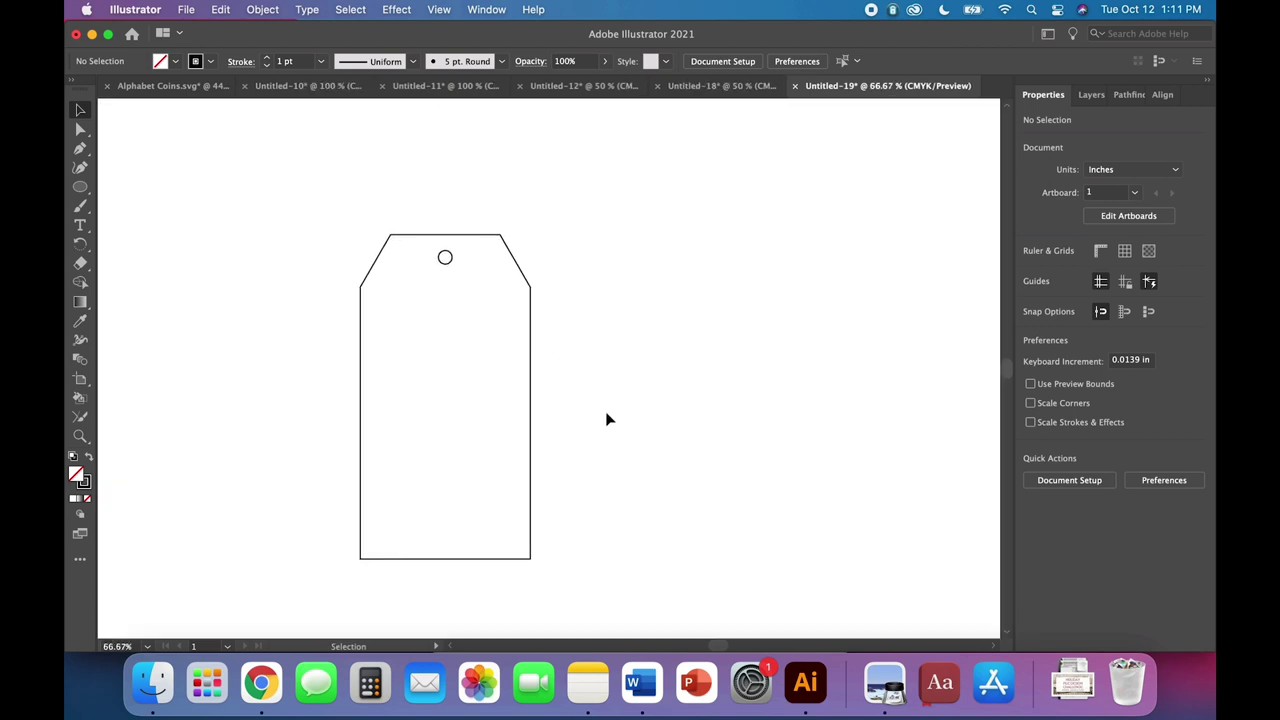
{"action": "left_click", "coordinate": [577, 337]}
{"action": "left_click", "coordinate": [446, 257]}
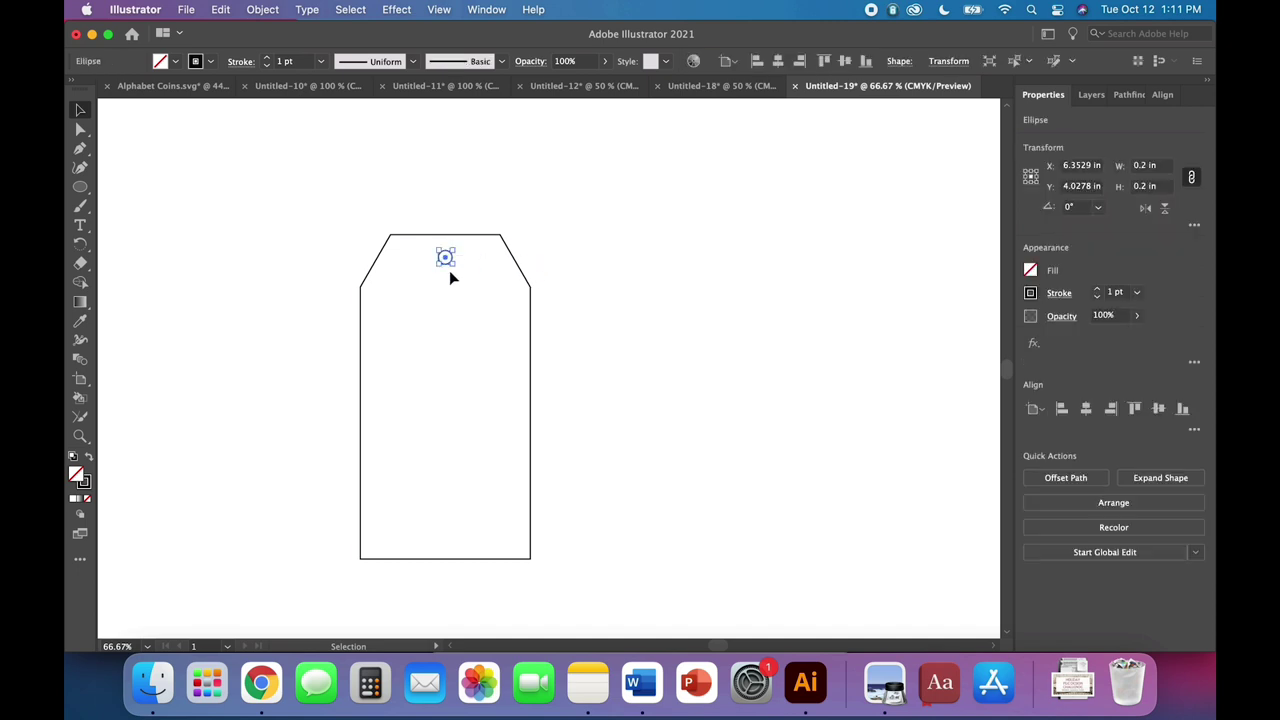
{"action": "left_click", "coordinate": [627, 266]}
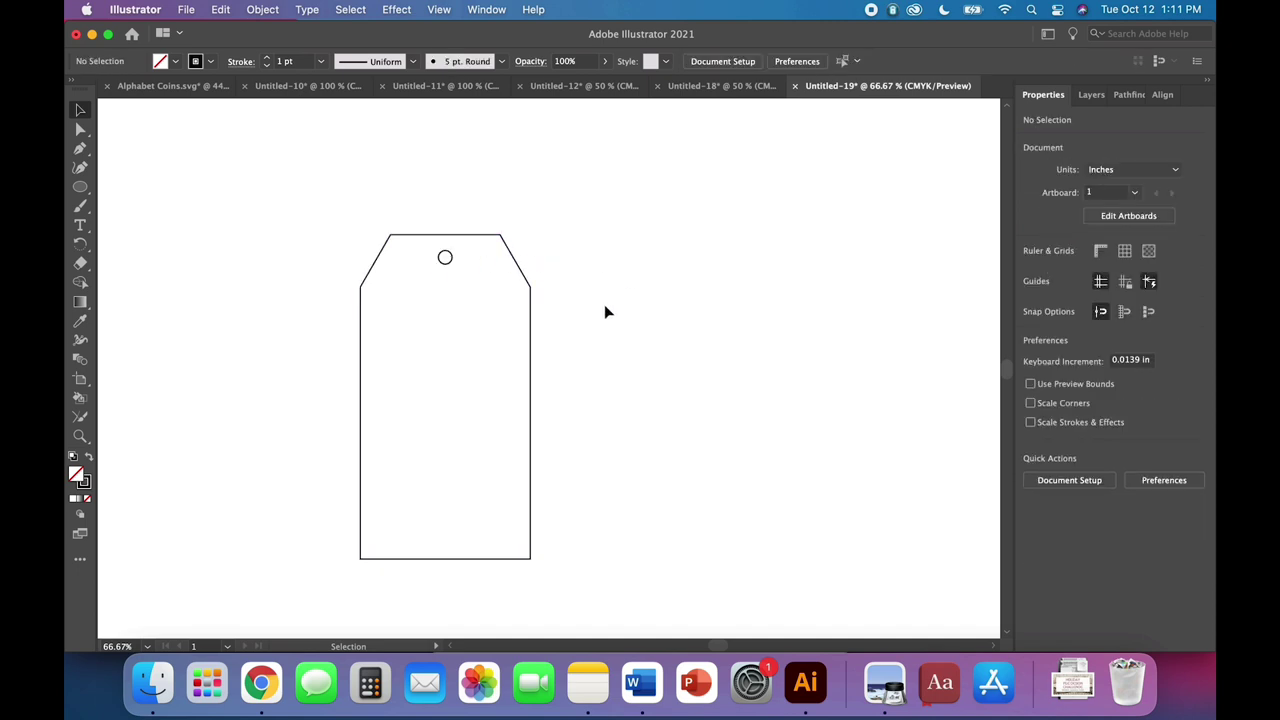
{"action": "left_click_drag", "start_coordinate": [591, 320], "coordinate": [270, 212]}
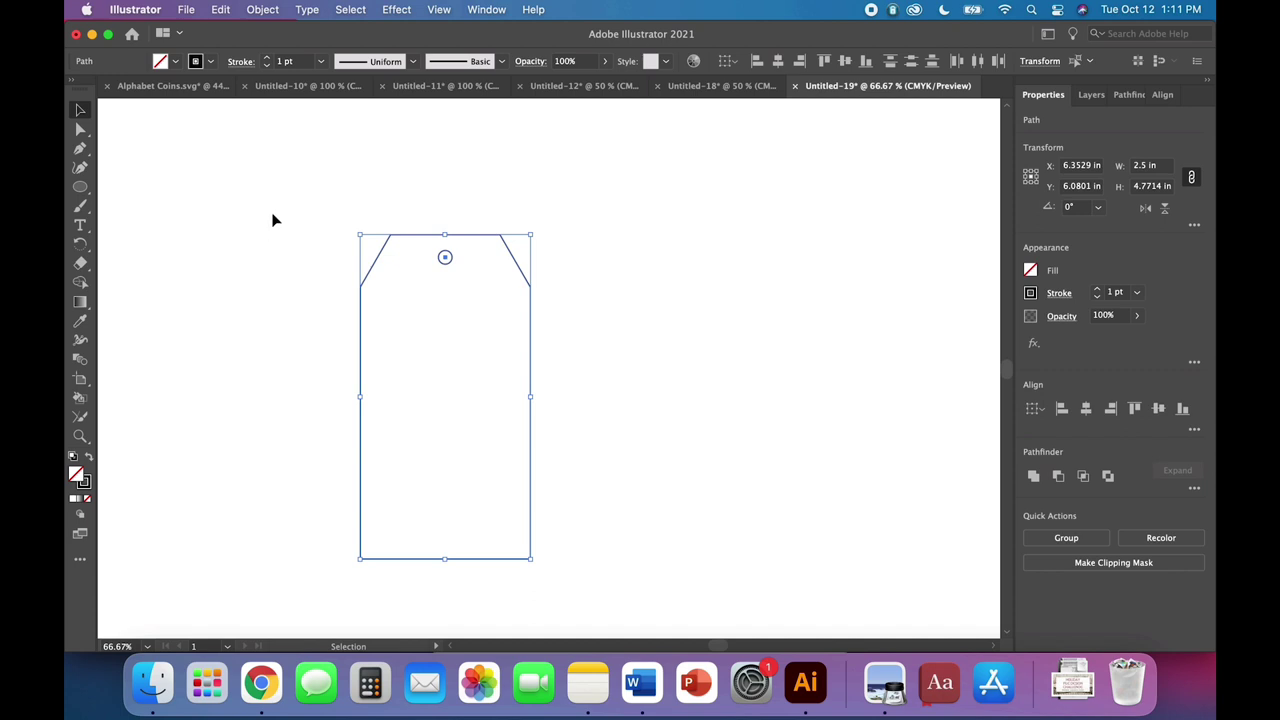
Swap fill and stroke, Minus Front the circle from the tag, then restore the outline
{"action": "left_click", "coordinate": [272, 9]}
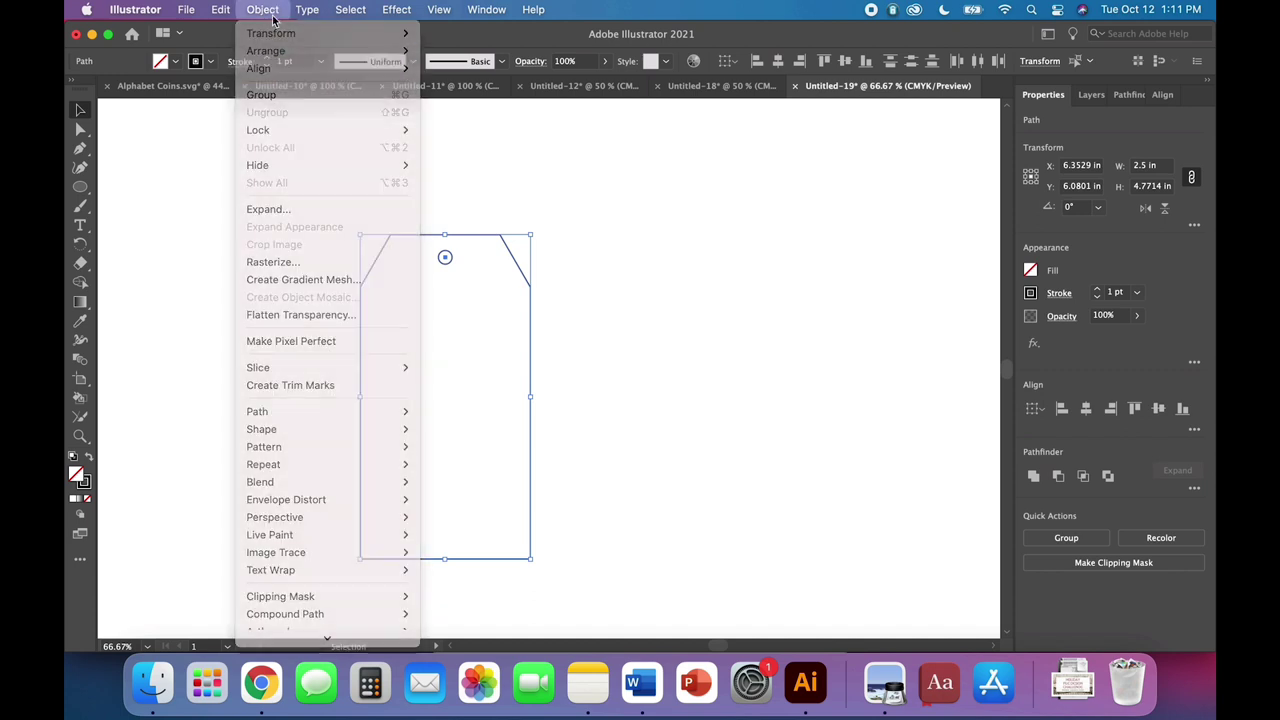
{"action": "left_click", "coordinate": [272, 20]}
{"action": "left_click", "coordinate": [680, 249]}
{"action": "left_click", "coordinate": [366, 266]}
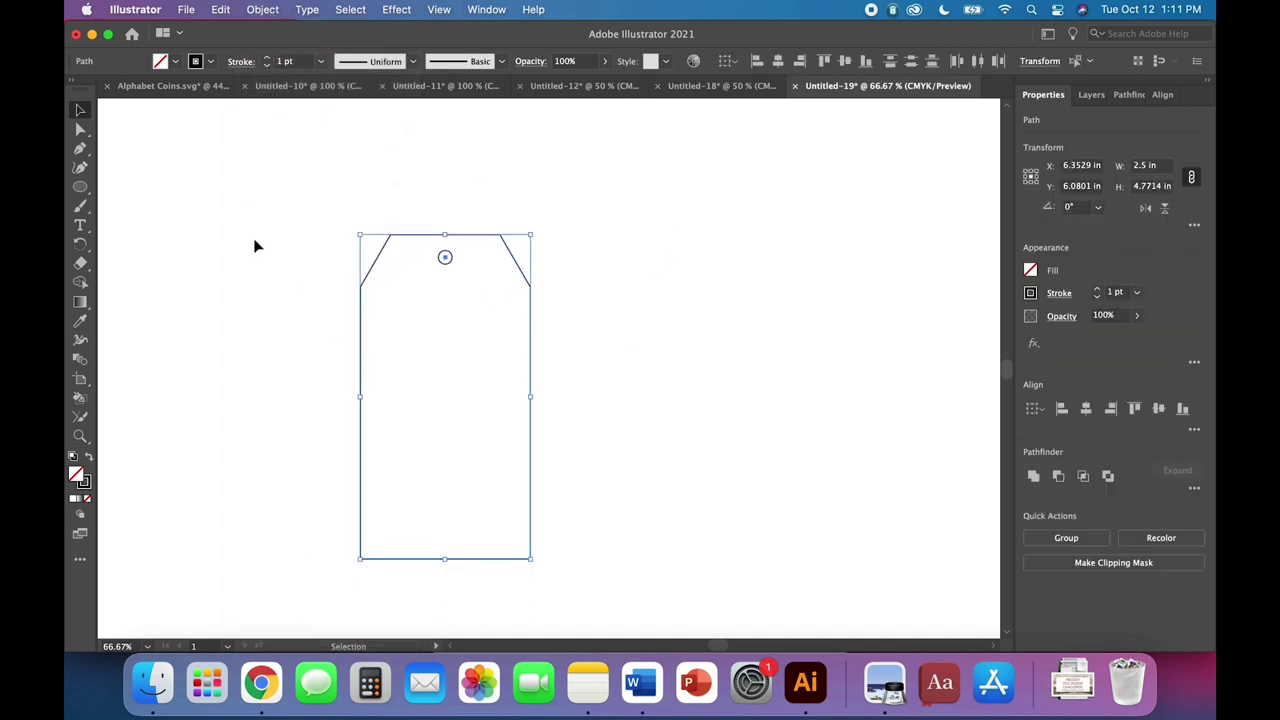
{"action": "left_click", "coordinate": [88, 457]}
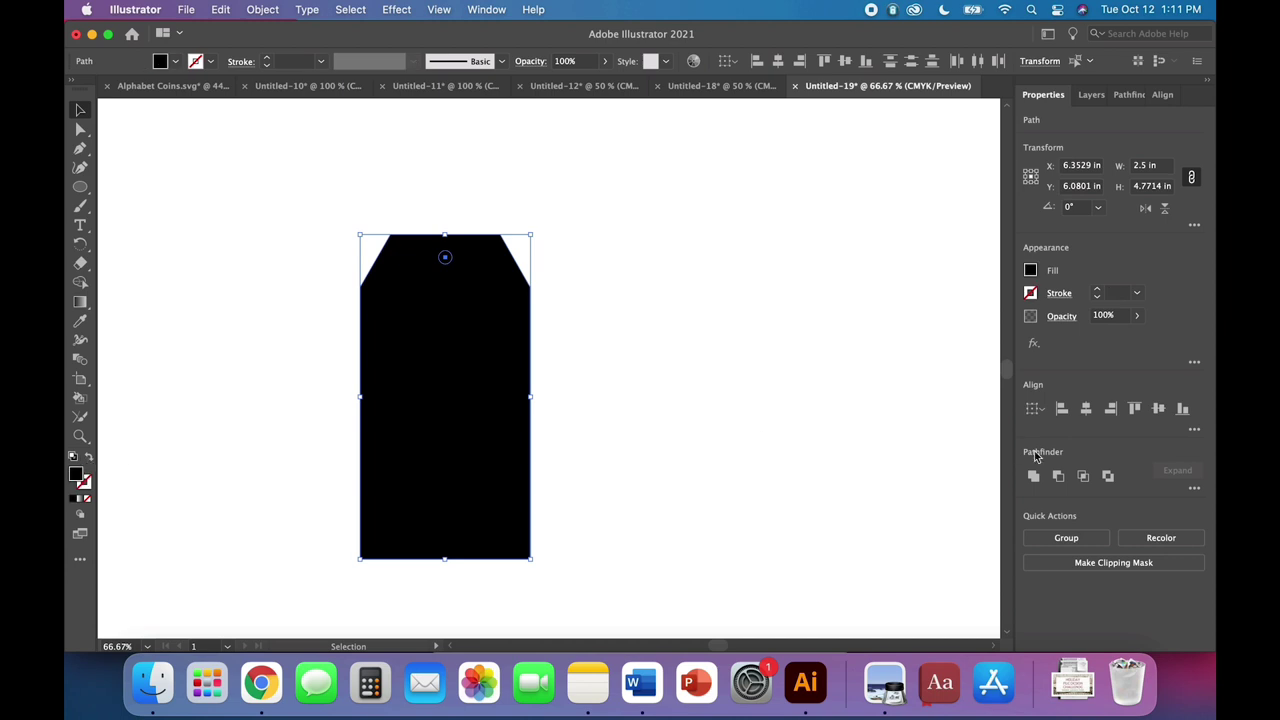
{"action": "left_click", "coordinate": [1058, 476]}
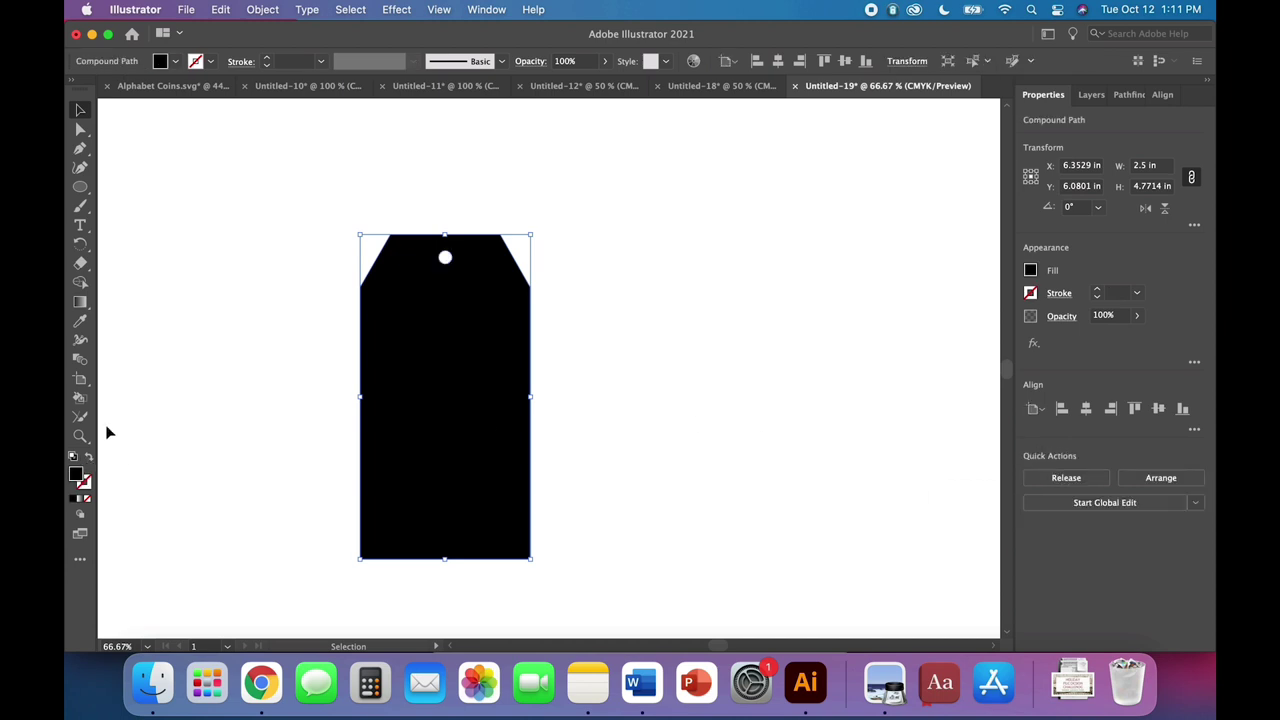
{"action": "left_click", "coordinate": [88, 457]}
{"action": "left_click", "coordinate": [202, 481]}
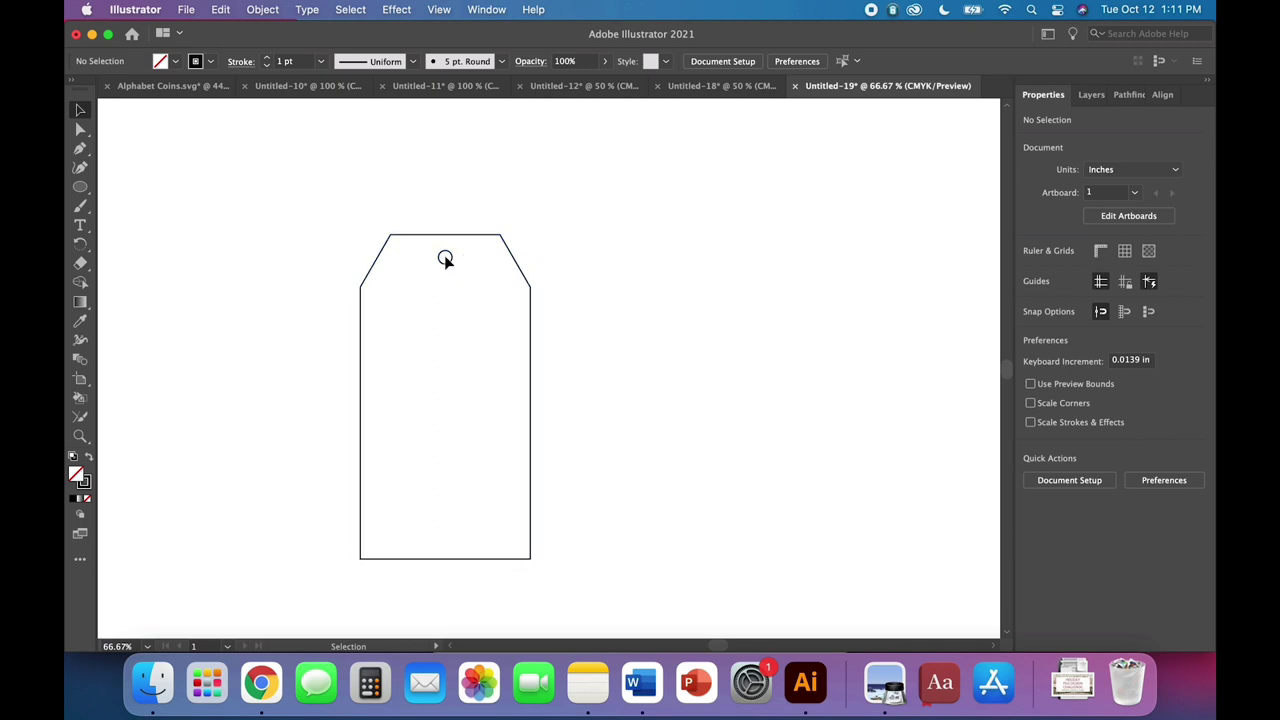
Temporarily fill the tag black to verify the punched hole, then return it to an outline
{"action": "left_click", "coordinate": [533, 310]}
{"action": "left_click", "coordinate": [86, 459]}
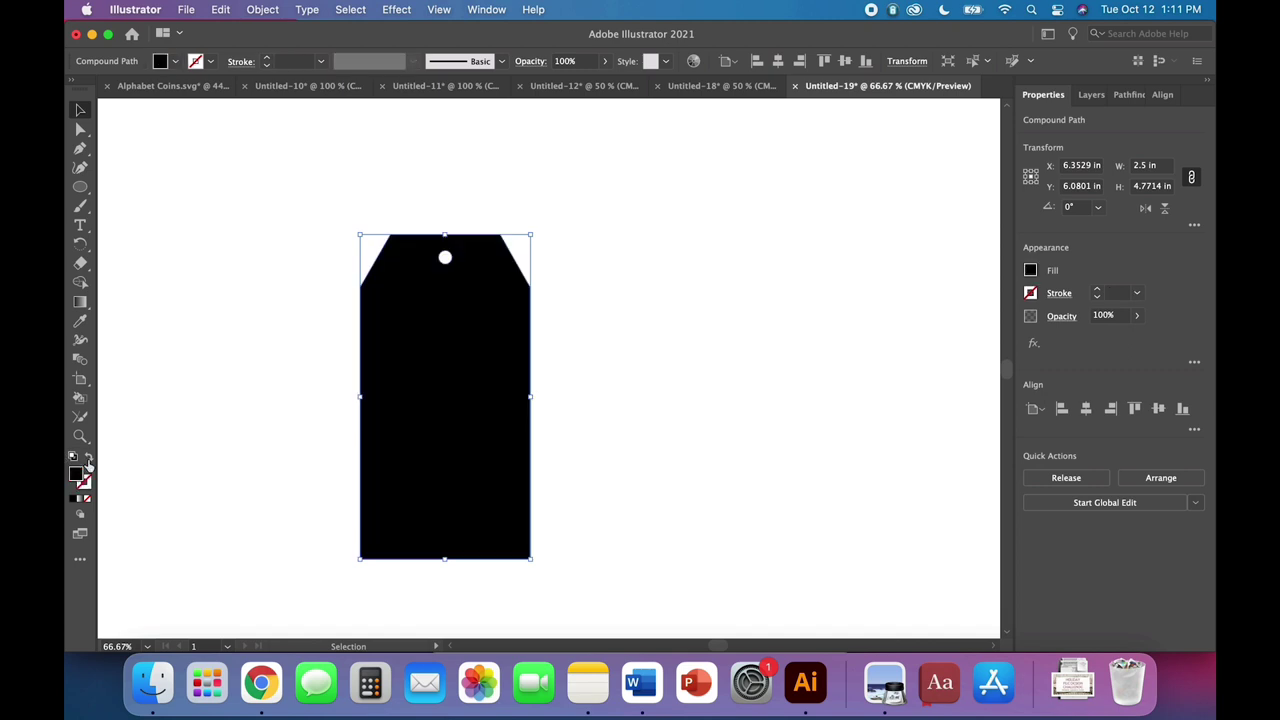
{"action": "left_click", "coordinate": [183, 497]}
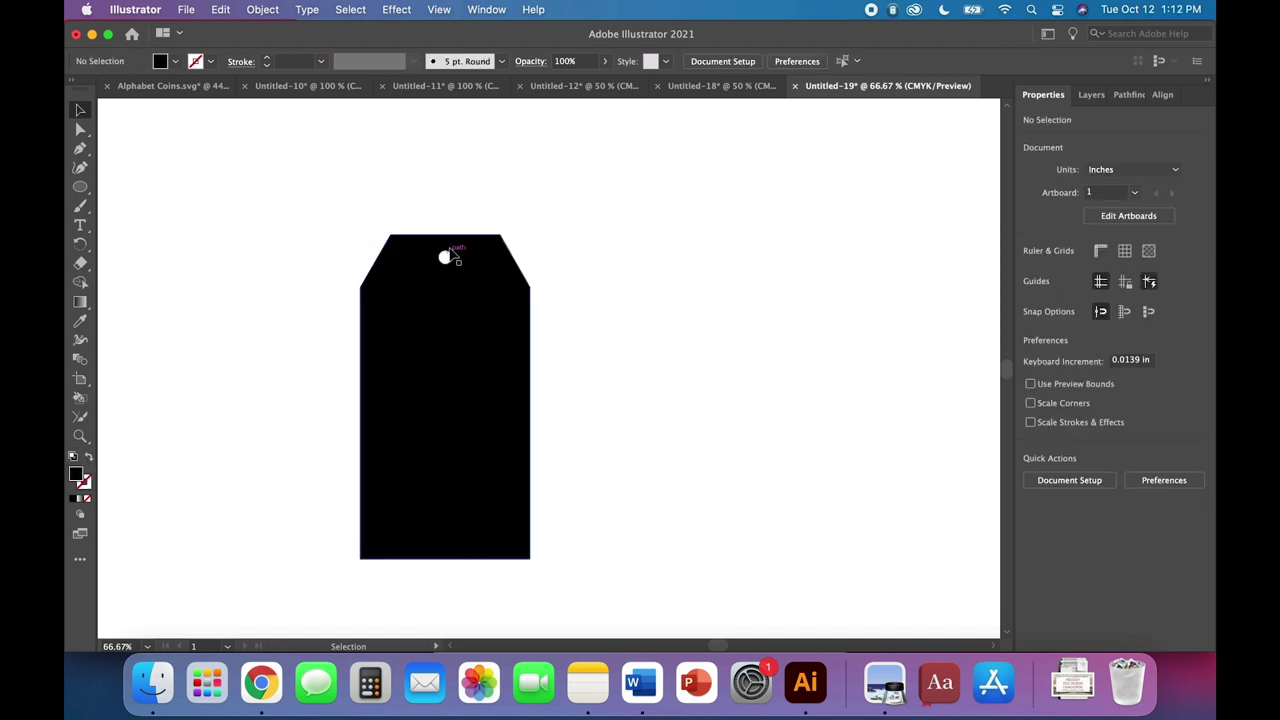
{"action": "left_click", "coordinate": [460, 449]}
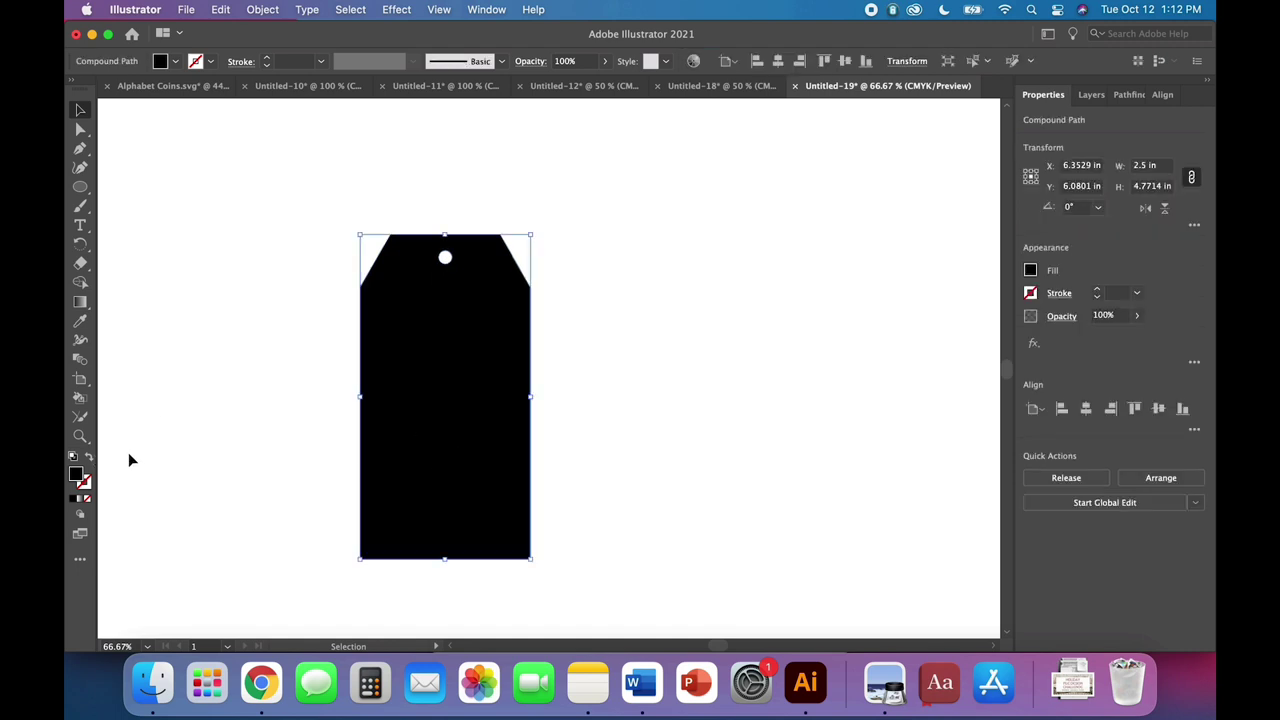
{"action": "left_click", "coordinate": [88, 458]}
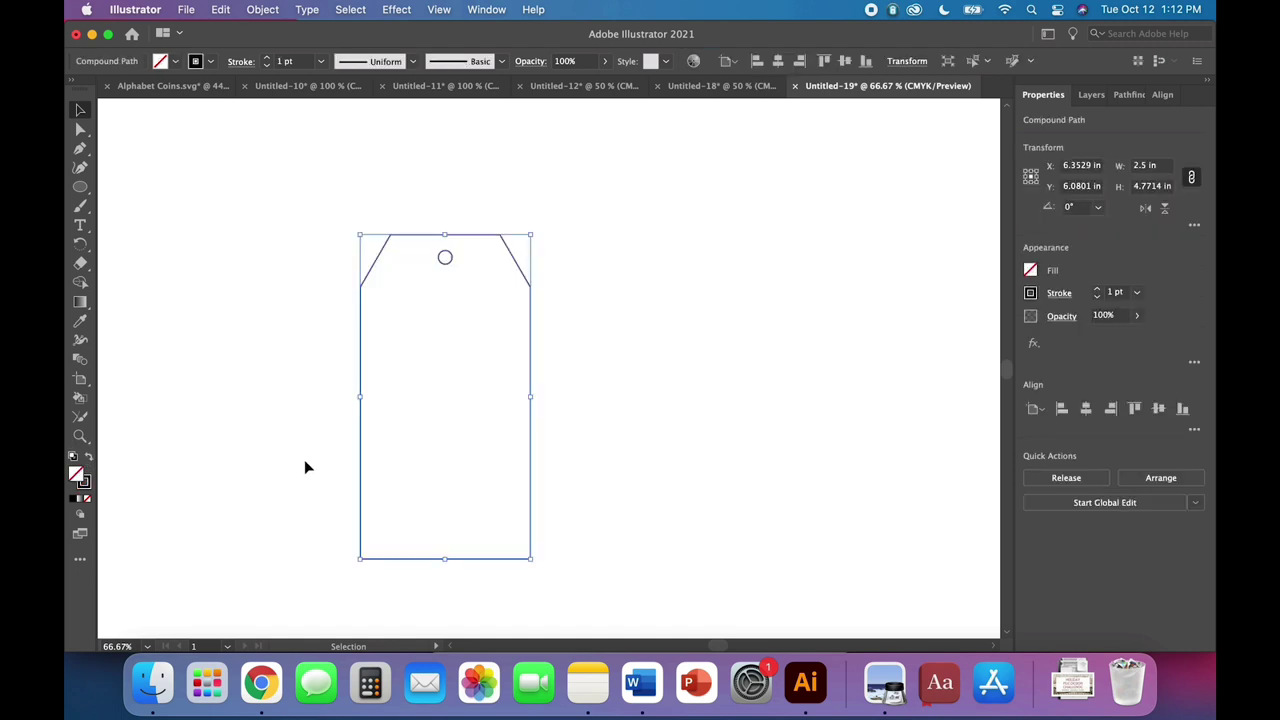
Rotate the tag 90° so it lies sideways
{"action": "left_click", "coordinate": [1070, 209]}
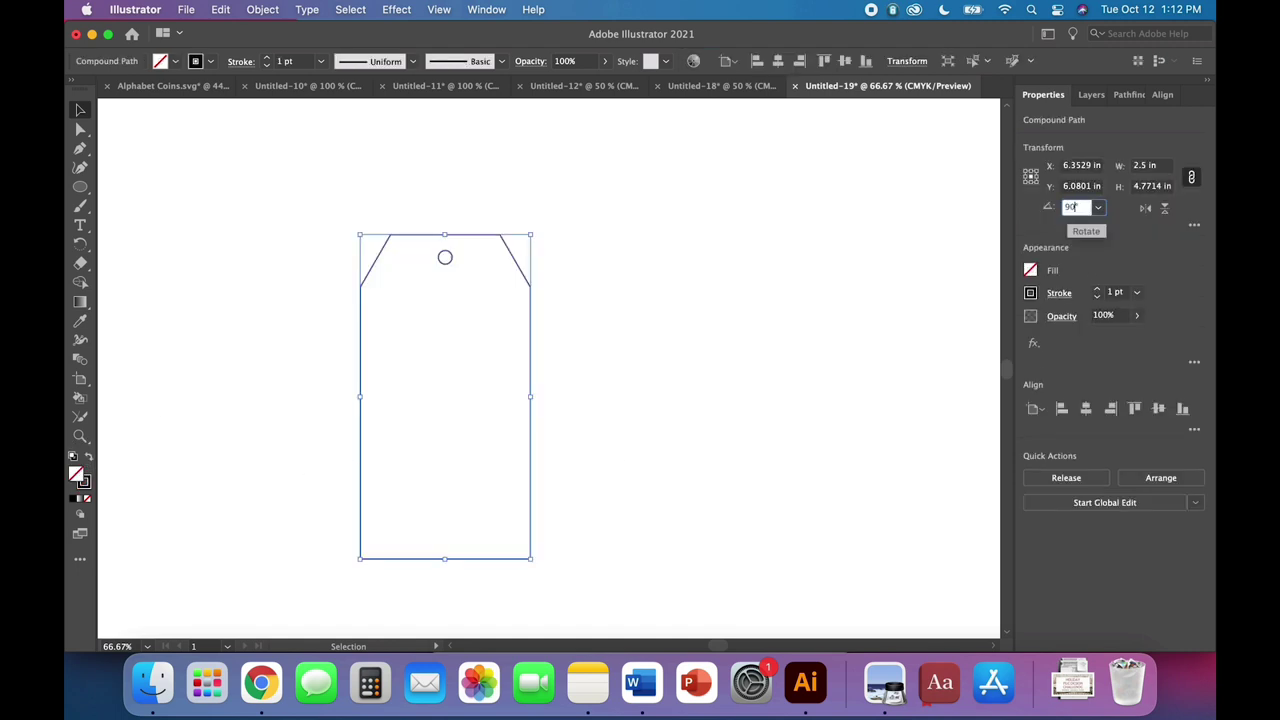
{"action": "type", "text": "90"}
{"action": "key", "text": "Return"}
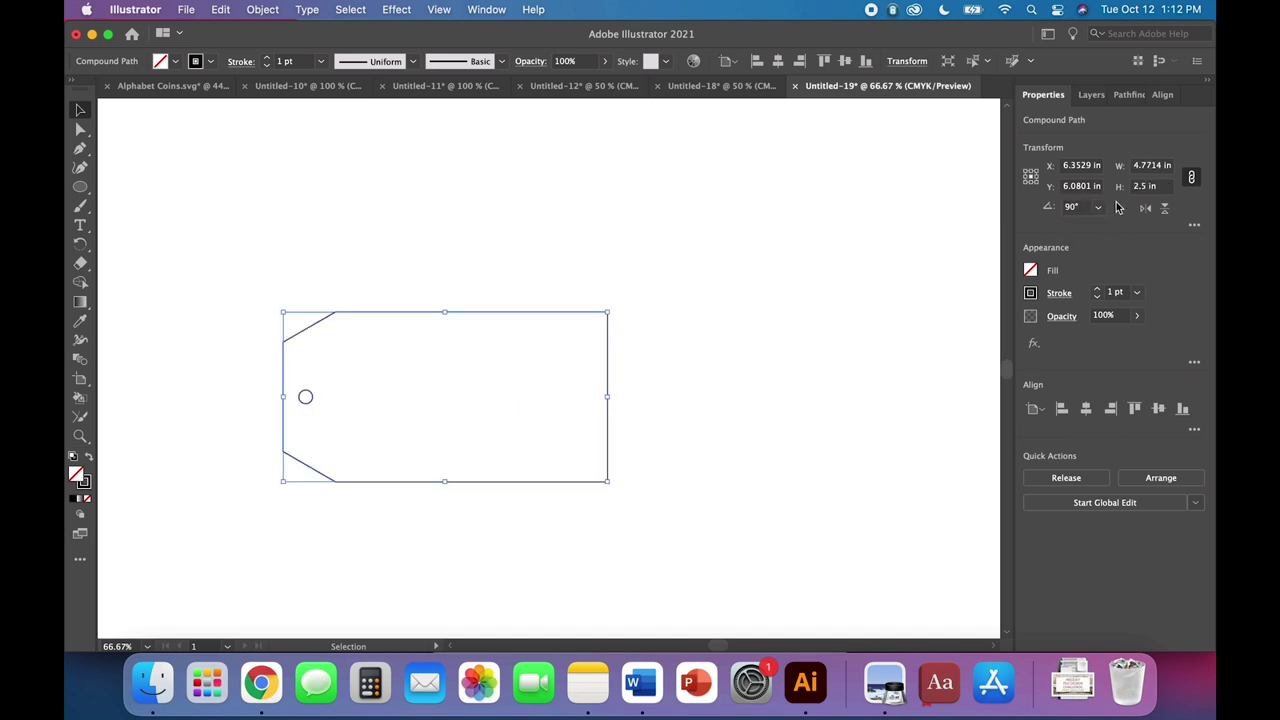
{"action": "left_click", "coordinate": [262, 9]}
{"action": "mouse_move", "coordinate": [275, 33]}
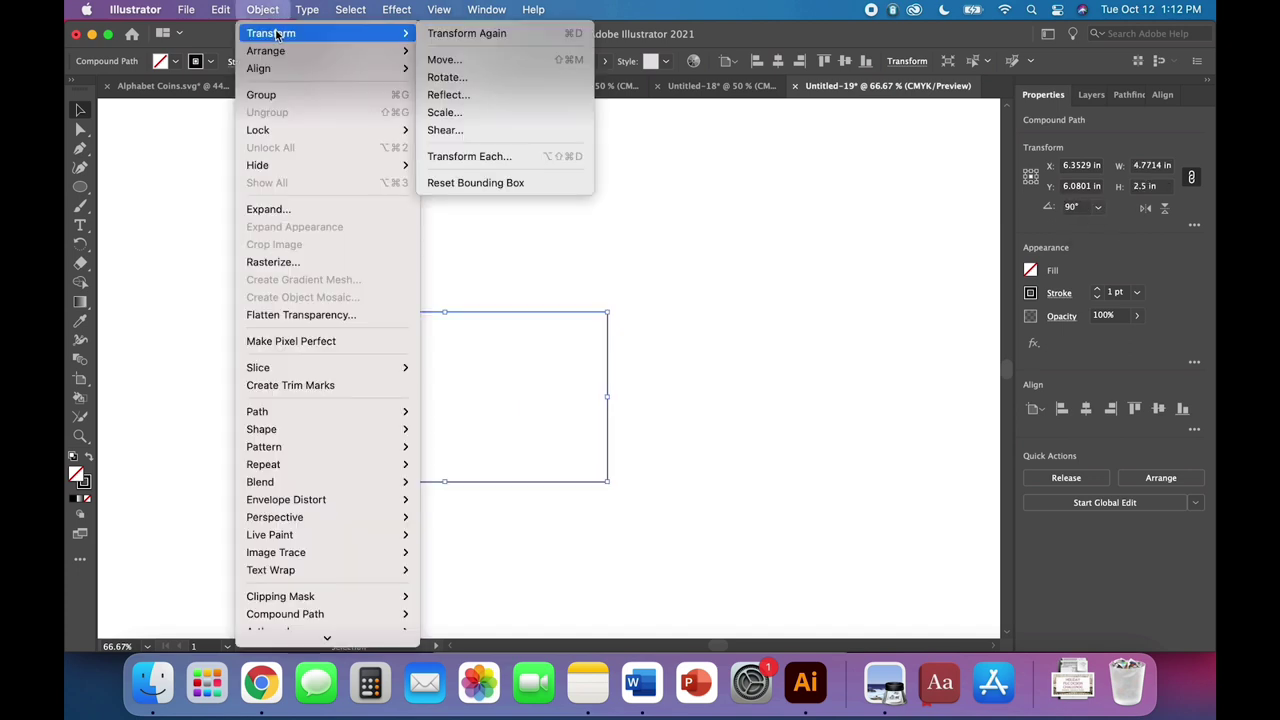
{"action": "key", "text": "Escape"}
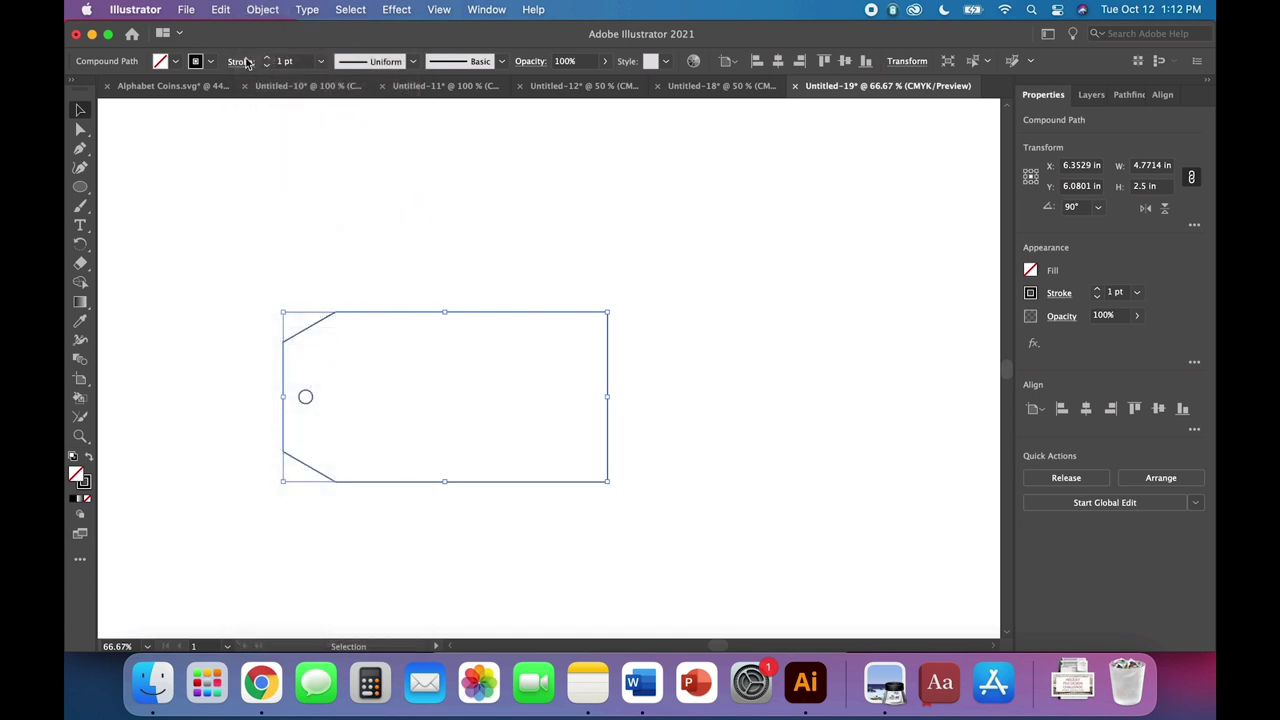
{"action": "left_click", "coordinate": [214, 202]}
Type a first name inside the tag and set it in the Belagia font
{"action": "left_click", "coordinate": [82, 221]}
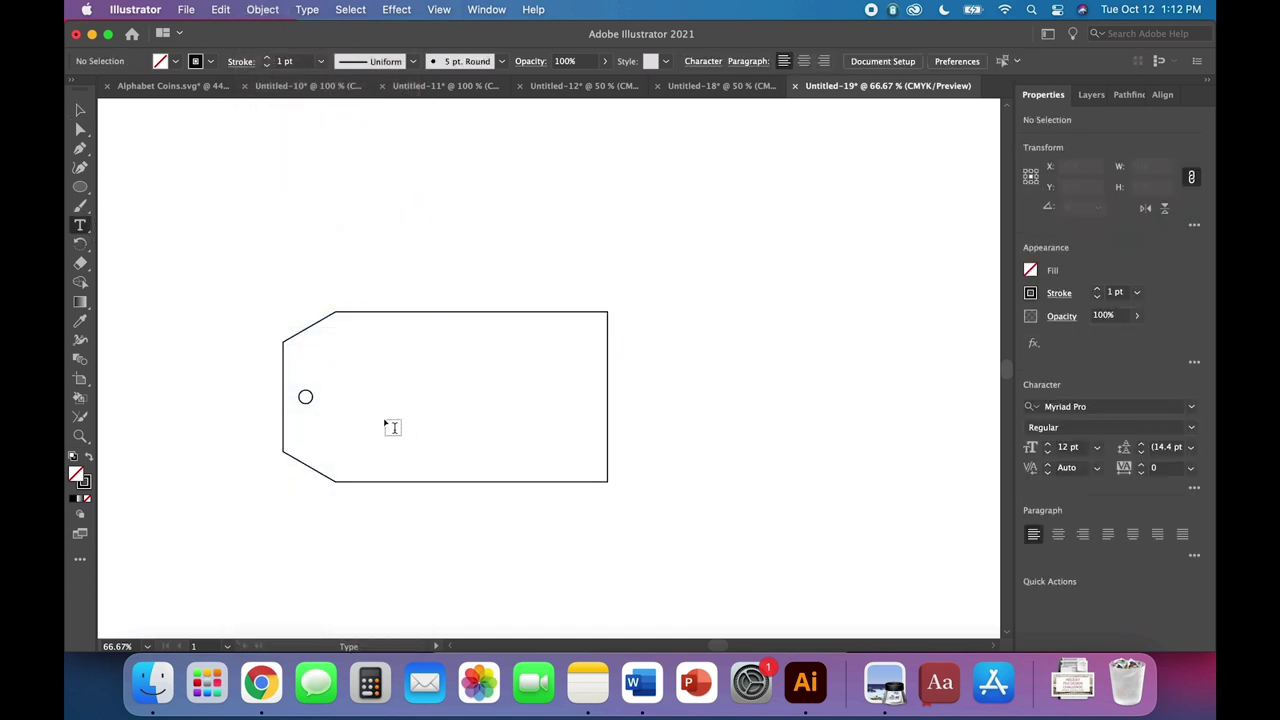
{"action": "left_click", "coordinate": [371, 403]}
{"action": "type", "text": "Miriam"}
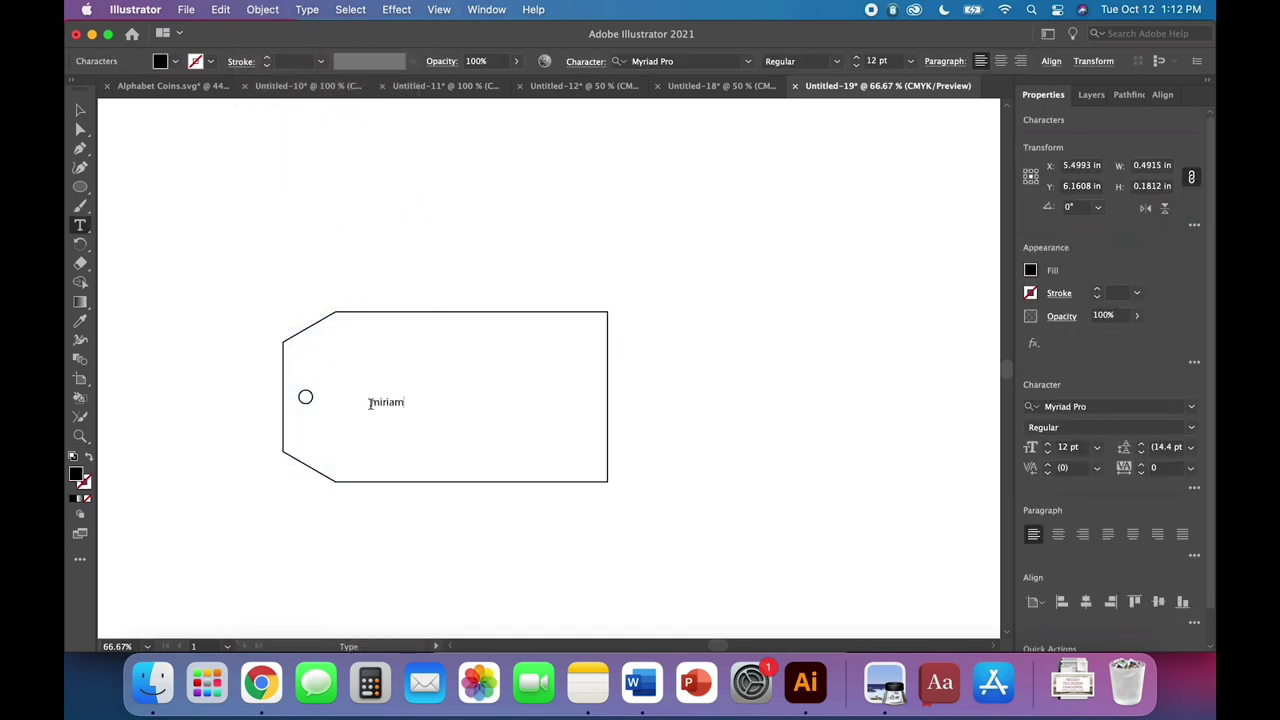
{"action": "key", "text": "Escape"}
{"action": "left_click", "coordinate": [82, 108]}
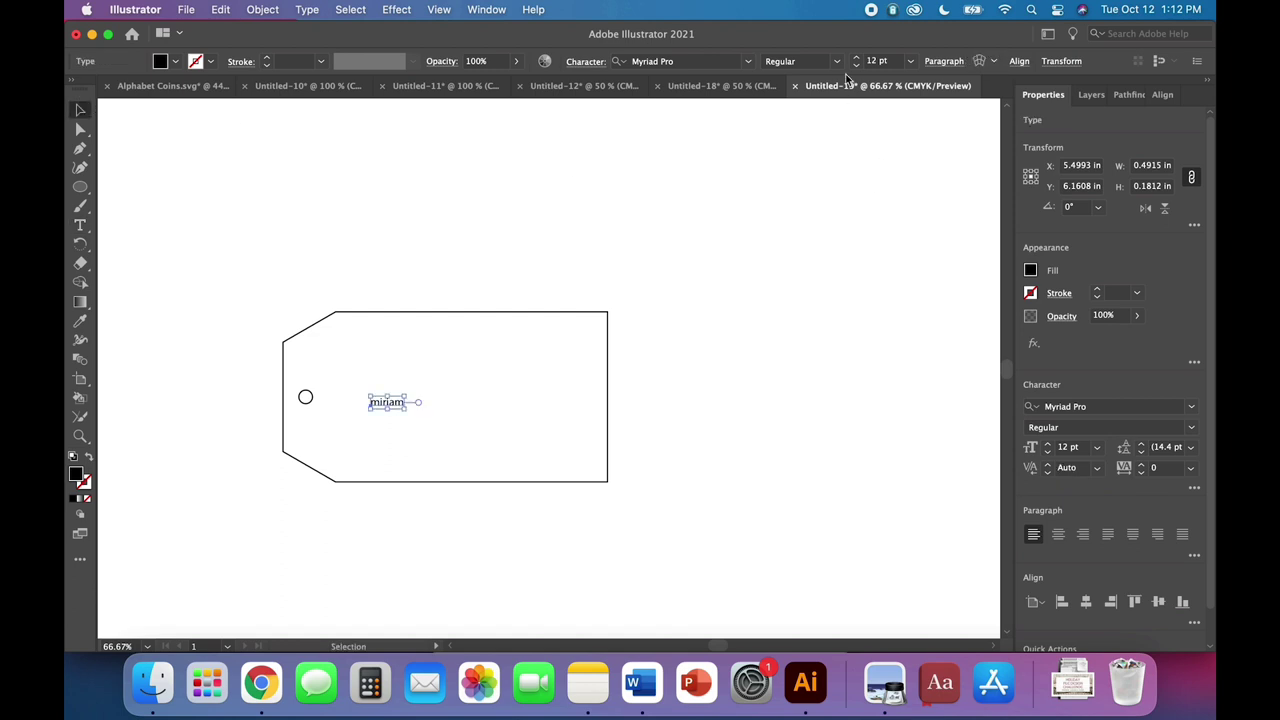
{"action": "left_click", "coordinate": [750, 62]}
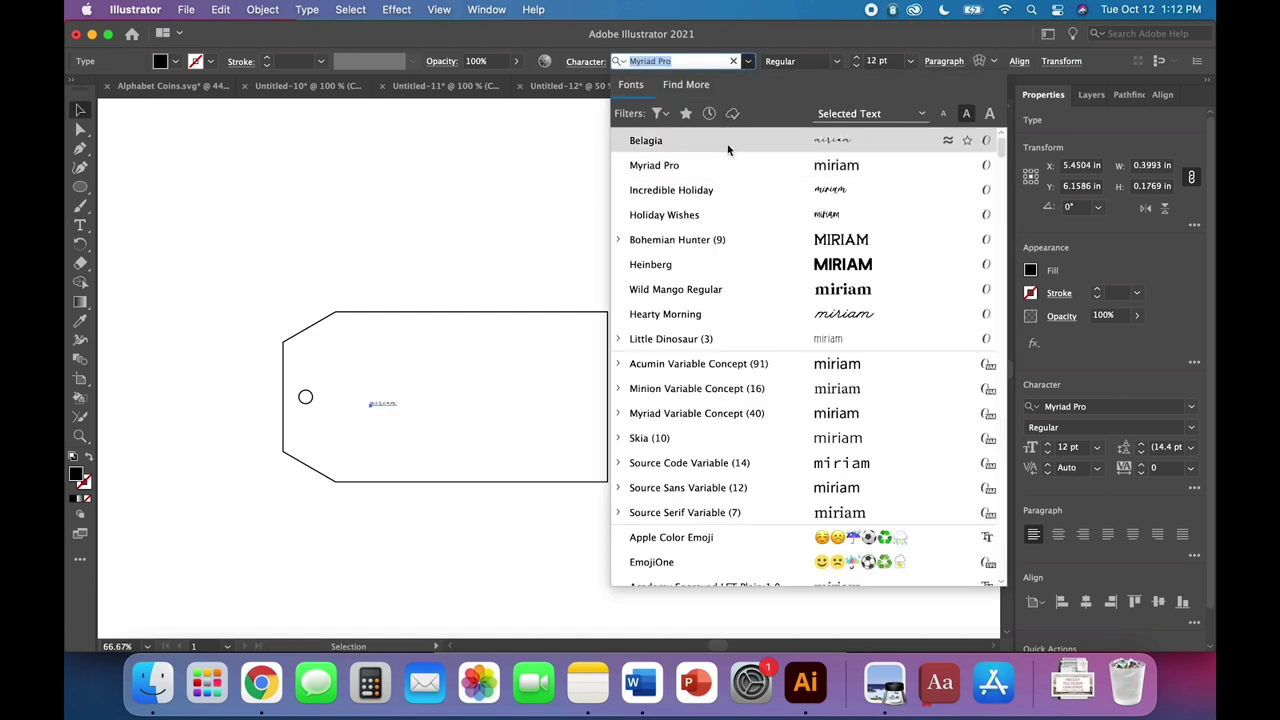
{"action": "left_click", "coordinate": [730, 135]}
Enlarge the name to fill the tag body, Create Outlines, and Unite the letters
{"action": "left_click_drag", "start_coordinate": [400, 410], "coordinate": [643, 509]}
{"action": "left_click_drag", "start_coordinate": [588, 456], "coordinate": [561, 398]}
{"action": "left_click", "coordinate": [668, 436]}
{"action": "left_click", "coordinate": [505, 396]}
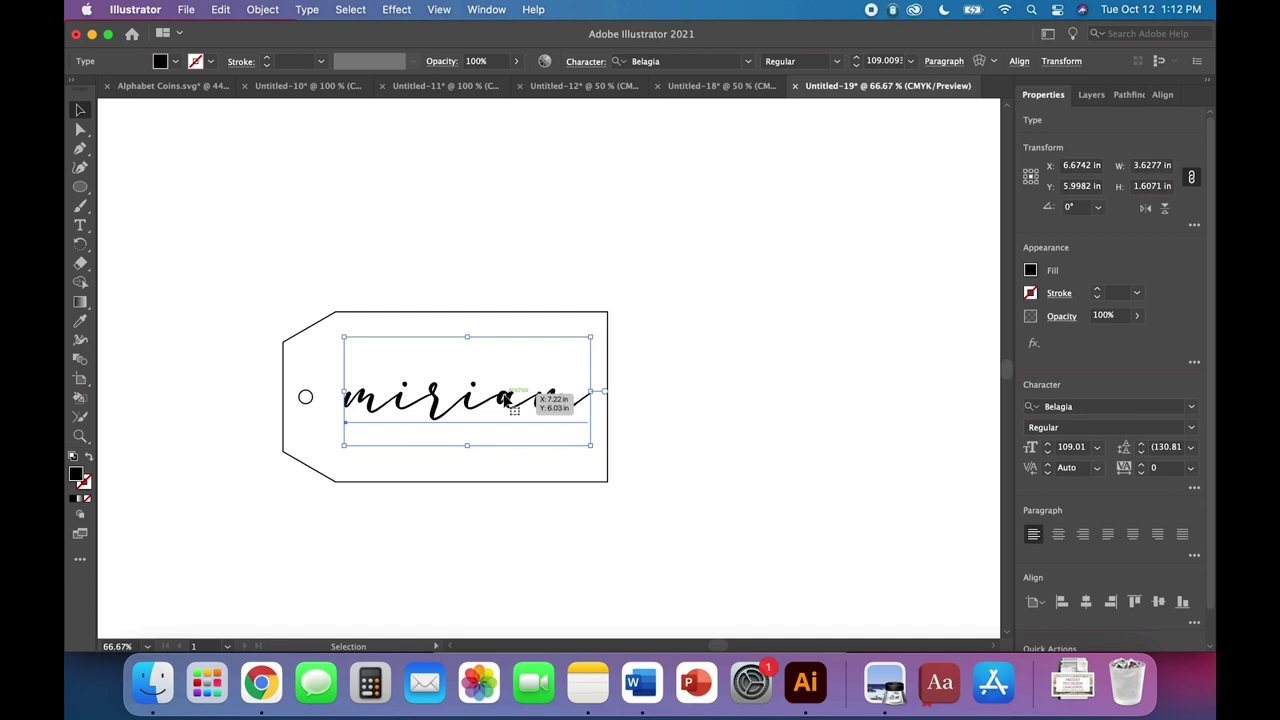
{"action": "right_click", "coordinate": [508, 405]}
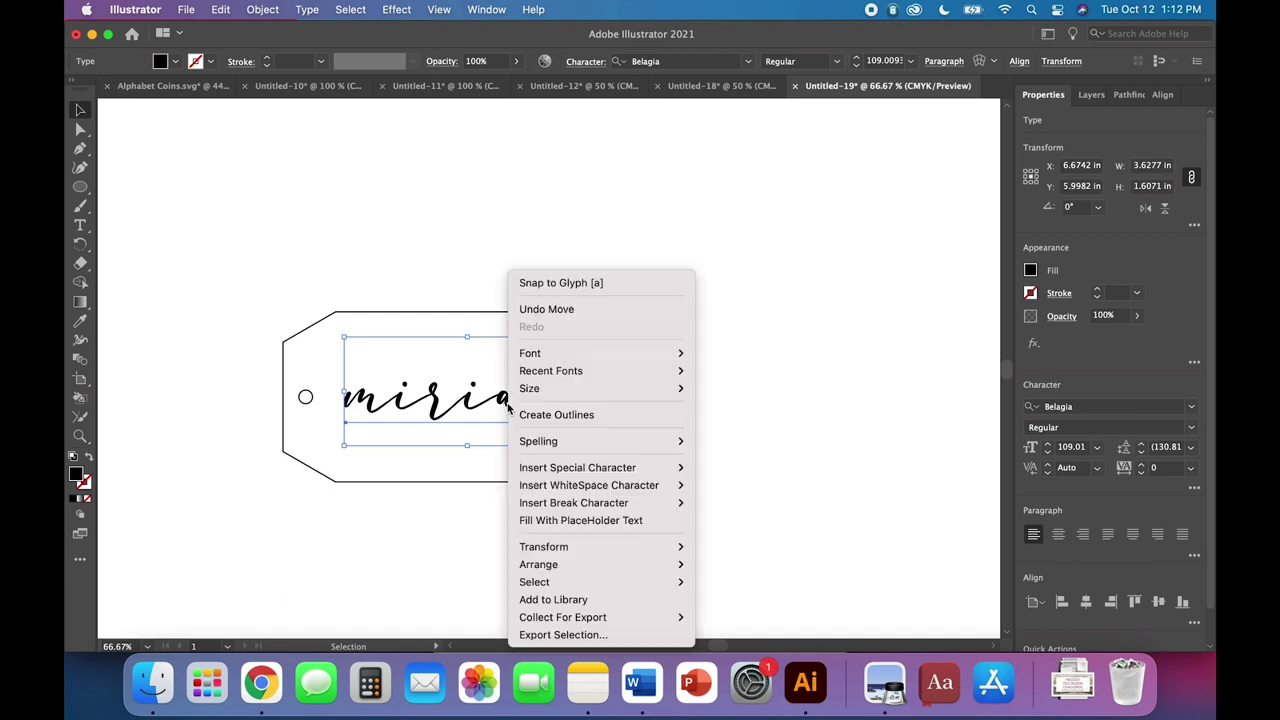
{"action": "left_click", "coordinate": [533, 415]}
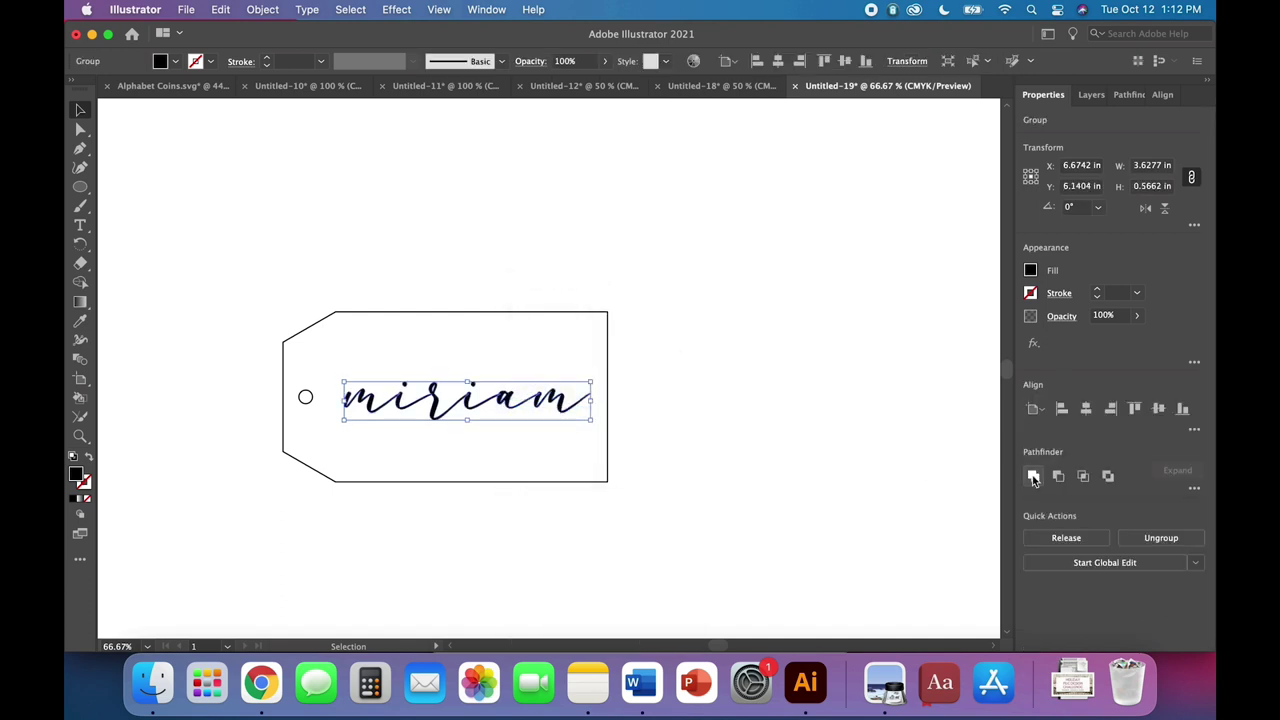
{"action": "left_click", "coordinate": [1034, 477]}
{"action": "left_click", "coordinate": [773, 450]}
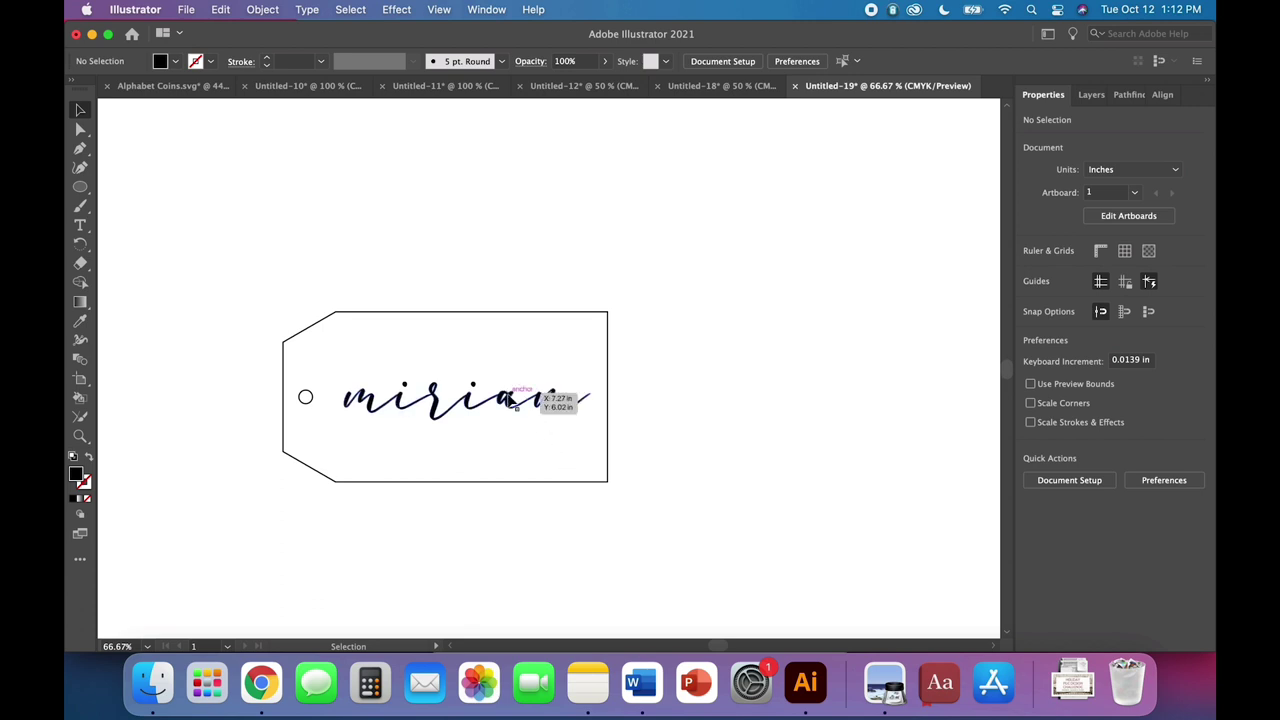
Delete the outlined lettering and move the blank tag to the artboard's top-left corner
{"action": "left_click", "coordinate": [558, 400]}
{"action": "key", "text": "BackSpace"}
{"action": "key", "text": "super+minus"}
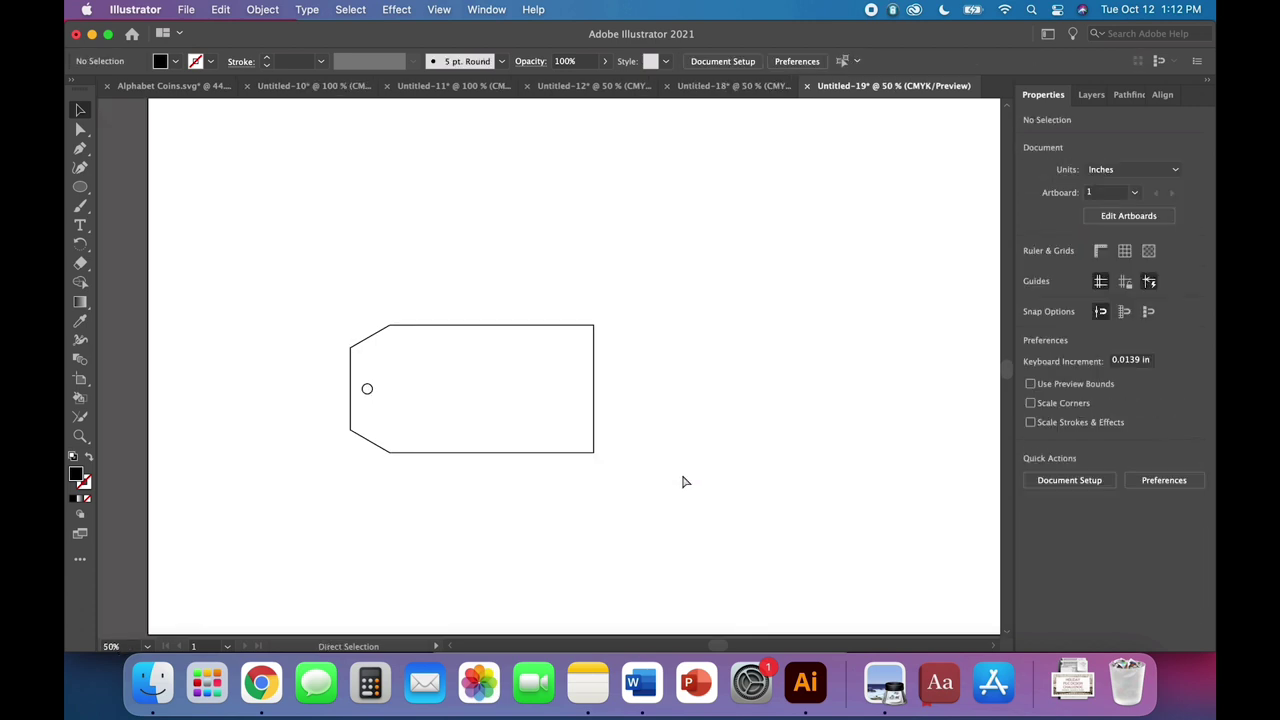
{"action": "key", "text": "super+minus"}
{"action": "key", "text": "super+minus"}
{"action": "left_click", "coordinate": [562, 420]}
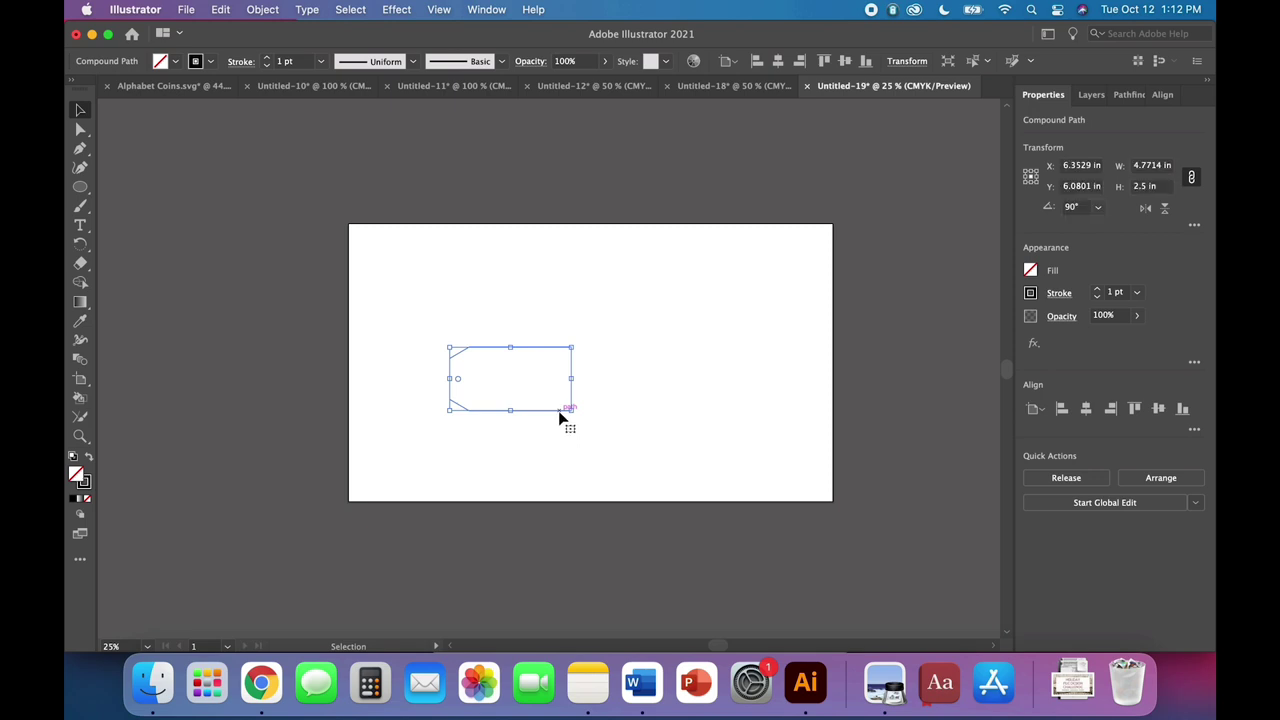
{"action": "left_click_drag", "start_coordinate": [560, 414], "coordinate": [474, 303]}
Paste a copy of the tag below the original and set its width to 3 in
{"action": "key", "text": "super+c"}
{"action": "key", "text": "super+v"}
{"action": "left_click_drag", "start_coordinate": [597, 406], "coordinate": [474, 375]}
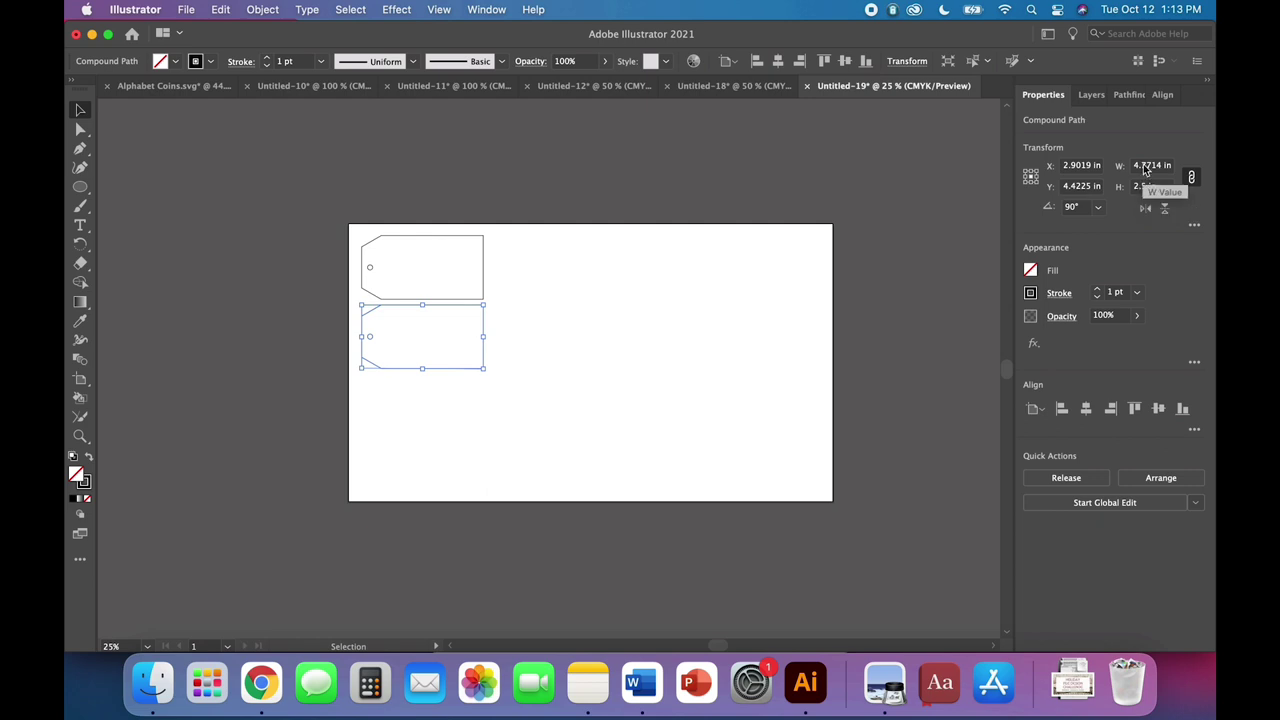
{"action": "left_click", "coordinate": [1145, 165]}
{"action": "type", "text": "3"}
{"action": "key", "text": "Tab"}
{"action": "left_click", "coordinate": [734, 294]}
Resize the copy to 2.5 in wide and place it just under the top tag
{"action": "left_click", "coordinate": [452, 358]}
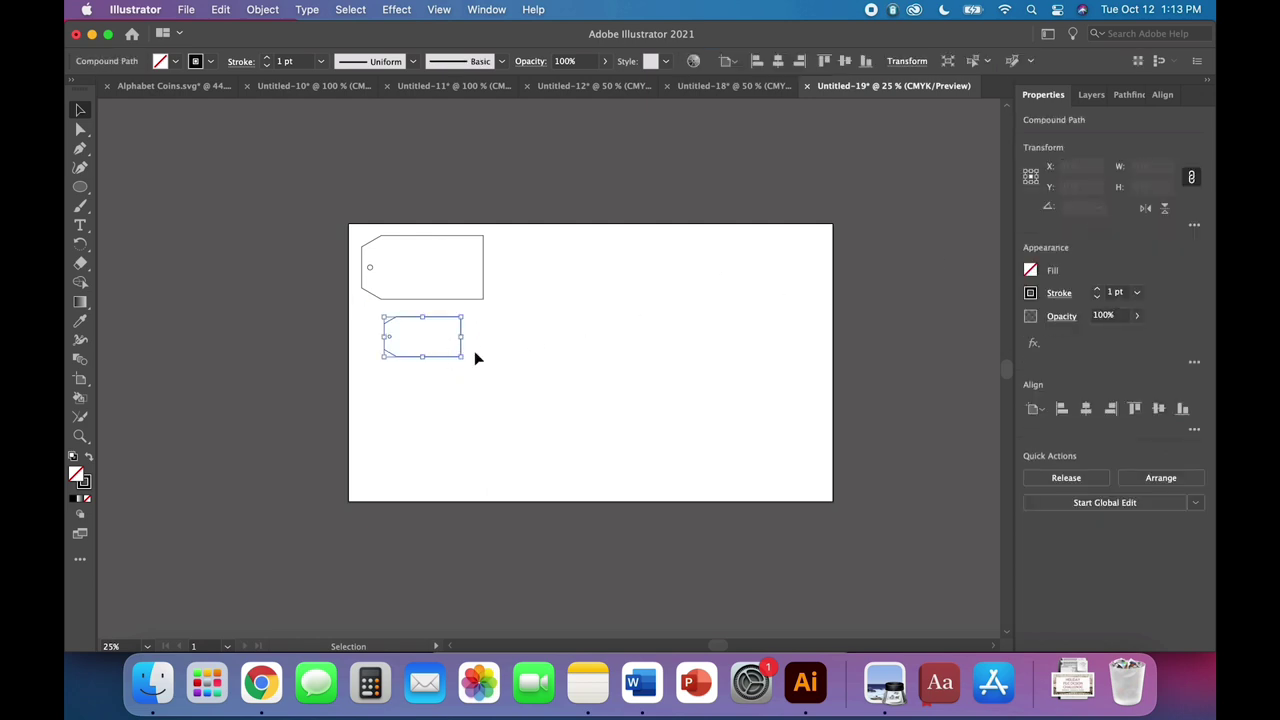
{"action": "left_click", "coordinate": [1140, 167]}
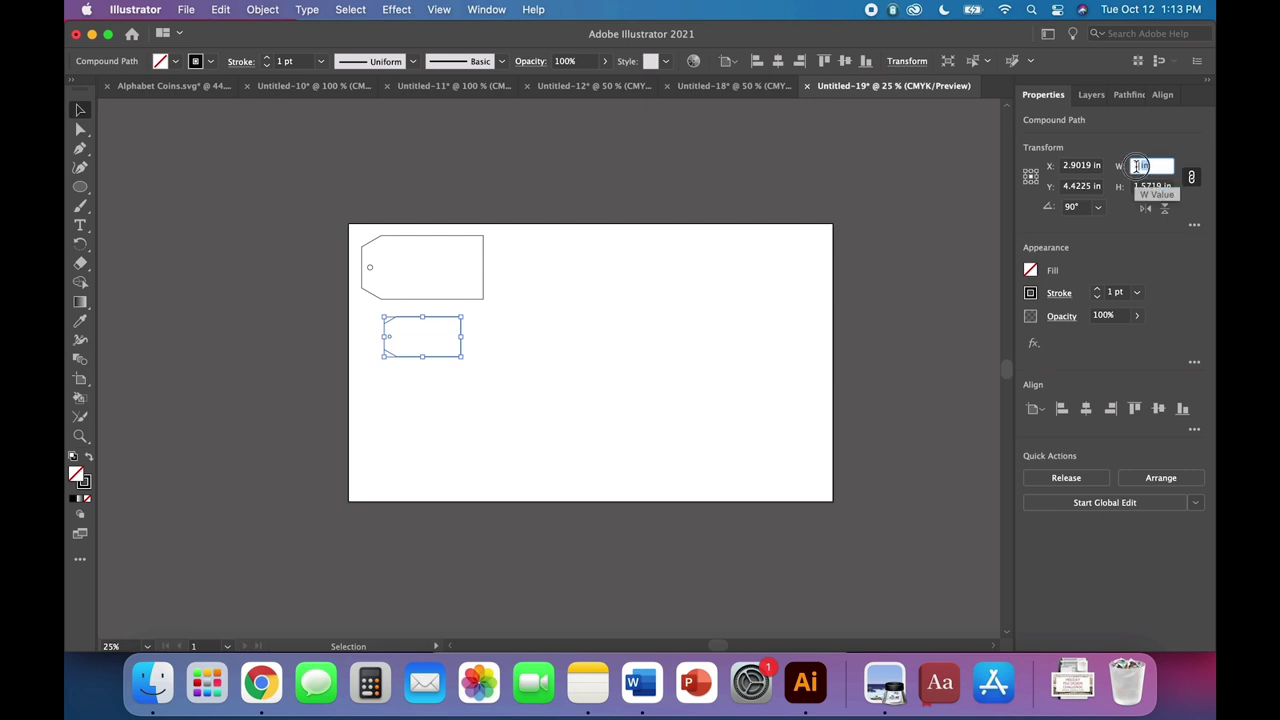
{"action": "type", "text": "2.5"}
{"action": "key", "text": "Return"}
{"action": "left_click", "coordinate": [752, 289]}
{"action": "left_click_drag", "start_coordinate": [460, 360], "coordinate": [423, 338]}
{"action": "left_click", "coordinate": [466, 351]}
Duplicate the top tag, scale it to 6 in wide, and set it beside the top tag
{"action": "left_click", "coordinate": [479, 299]}
{"action": "key", "text": "super+c"}
{"action": "key", "text": "super+v"}
{"action": "left_click_drag", "start_coordinate": [580, 403], "coordinate": [448, 410]}
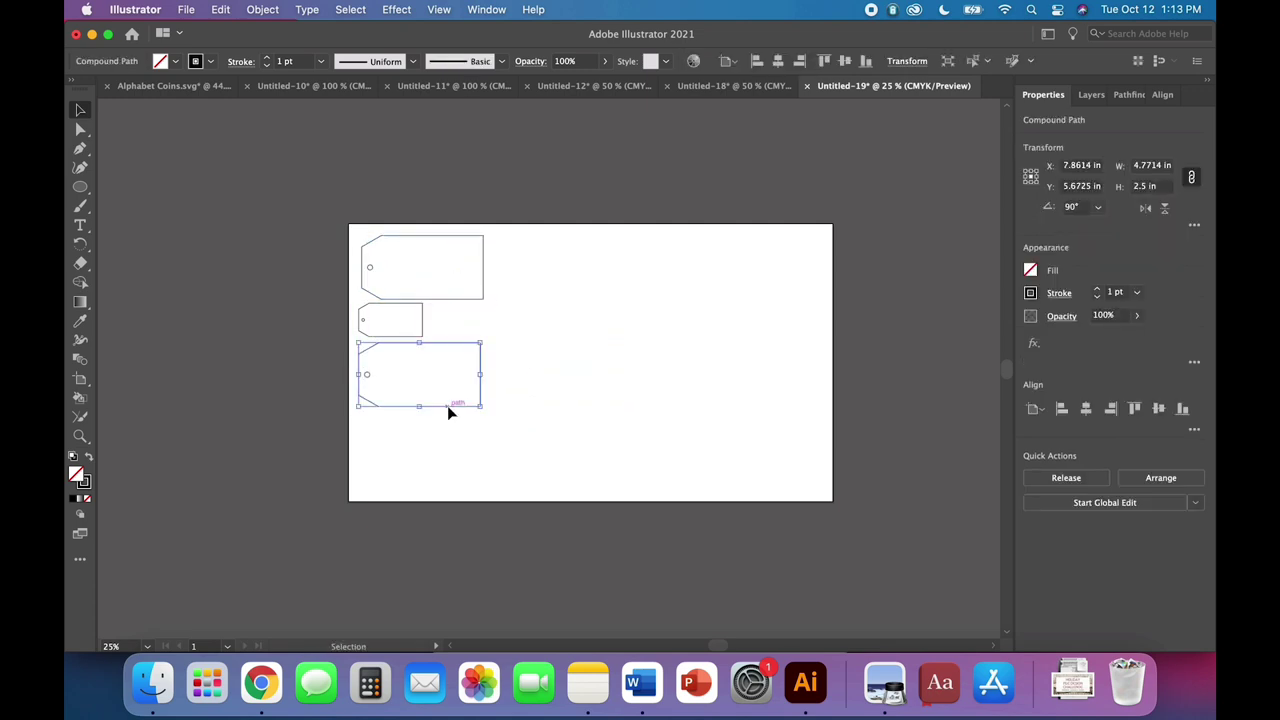
{"action": "left_click", "coordinate": [1140, 166]}
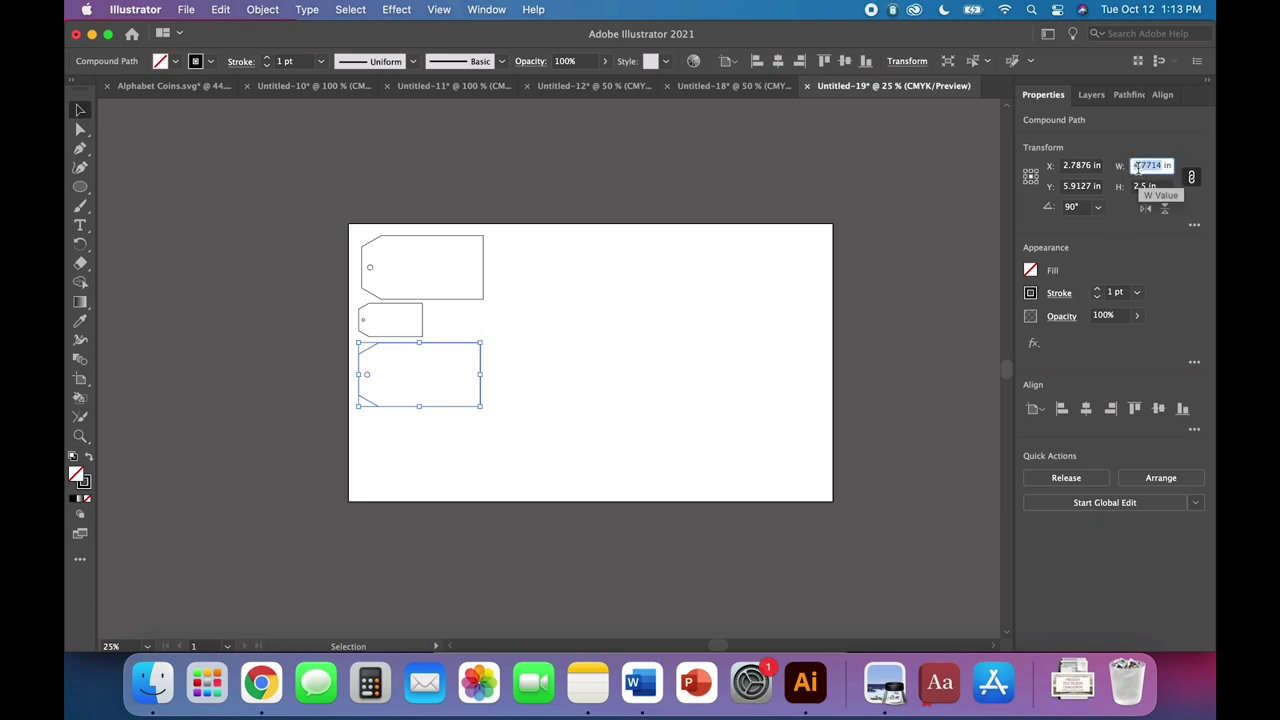
{"action": "type", "text": "6"}
{"action": "key", "text": "Tab"}
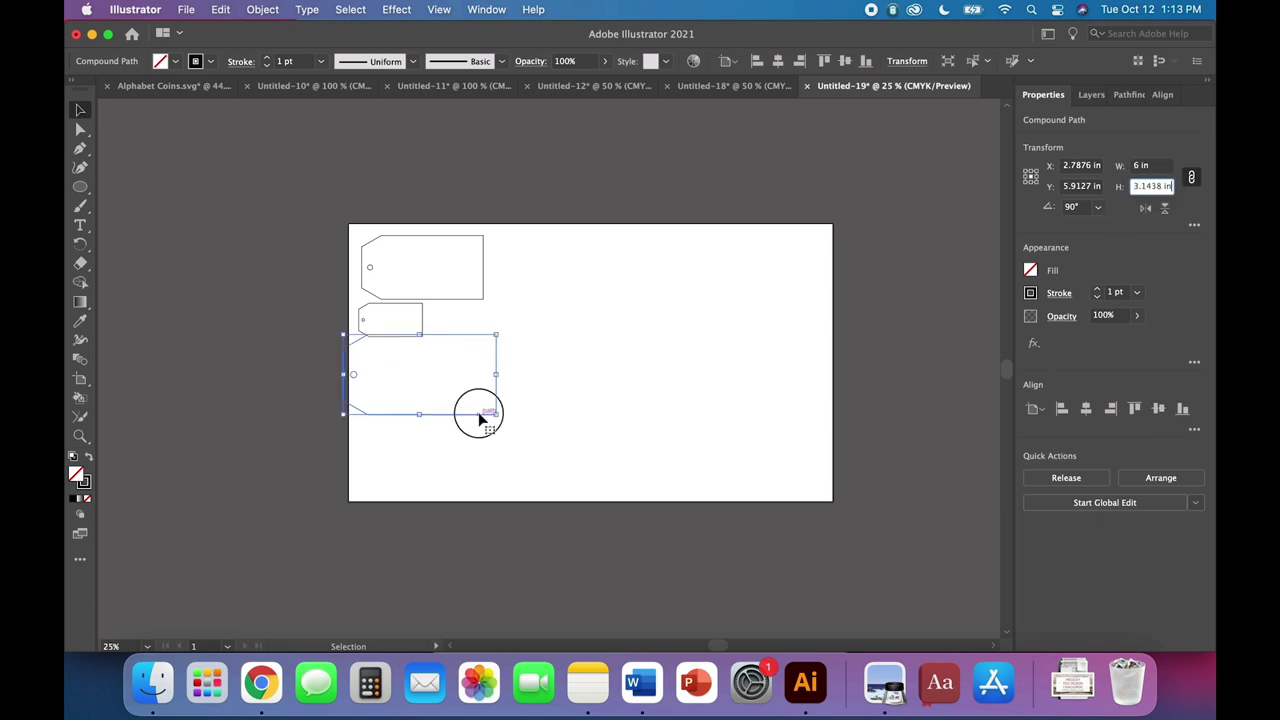
{"action": "left_click_drag", "start_coordinate": [480, 420], "coordinate": [643, 318]}
{"action": "left_click", "coordinate": [626, 420]}
{"action": "left_click", "coordinate": [639, 425]}
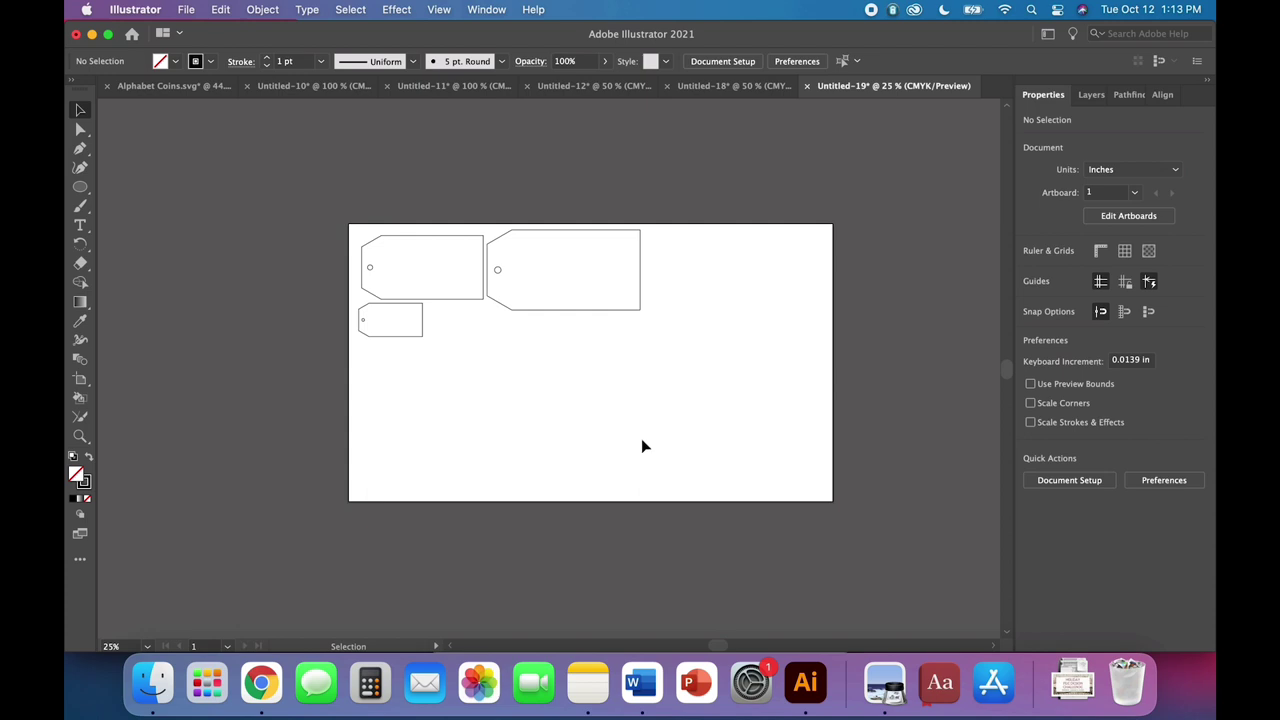
Create new document Untitled-20 with a 3.5 × 3.5 in ellipse whose fill is set to None
{"action": "left_click", "coordinate": [186, 12]}
{"action": "left_click", "coordinate": [195, 35]}
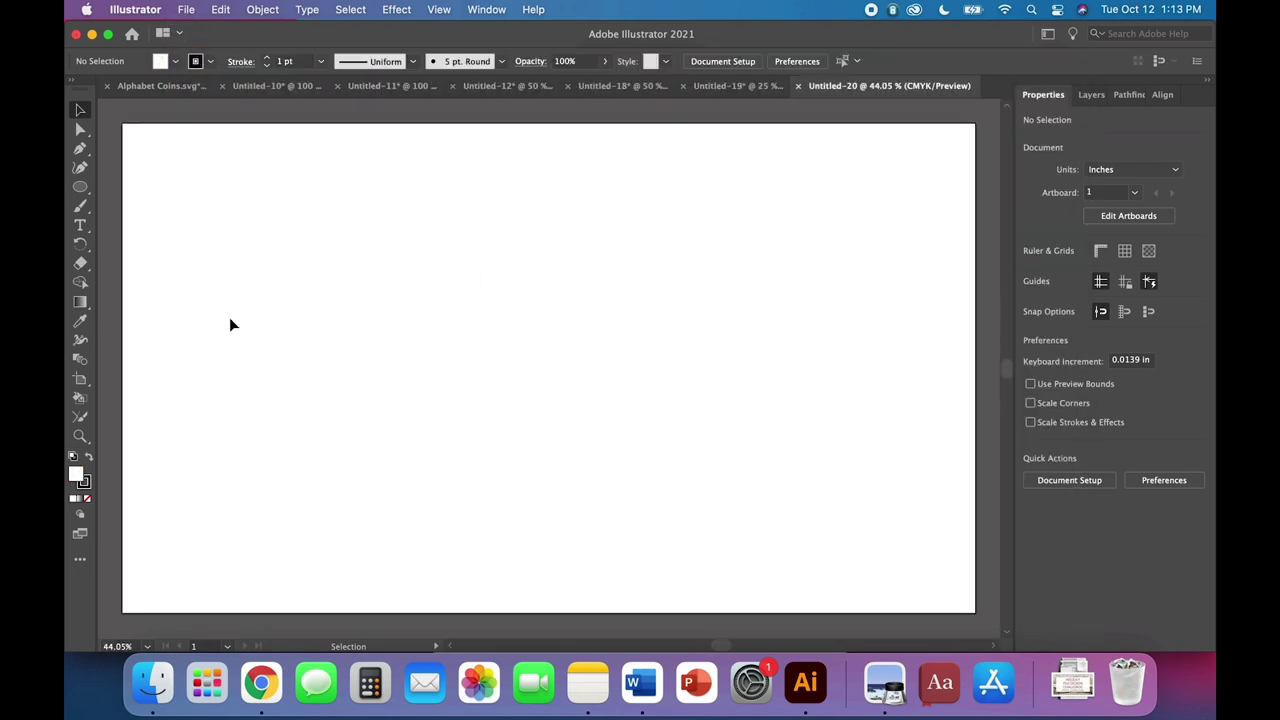
{"action": "left_click", "coordinate": [84, 190]}
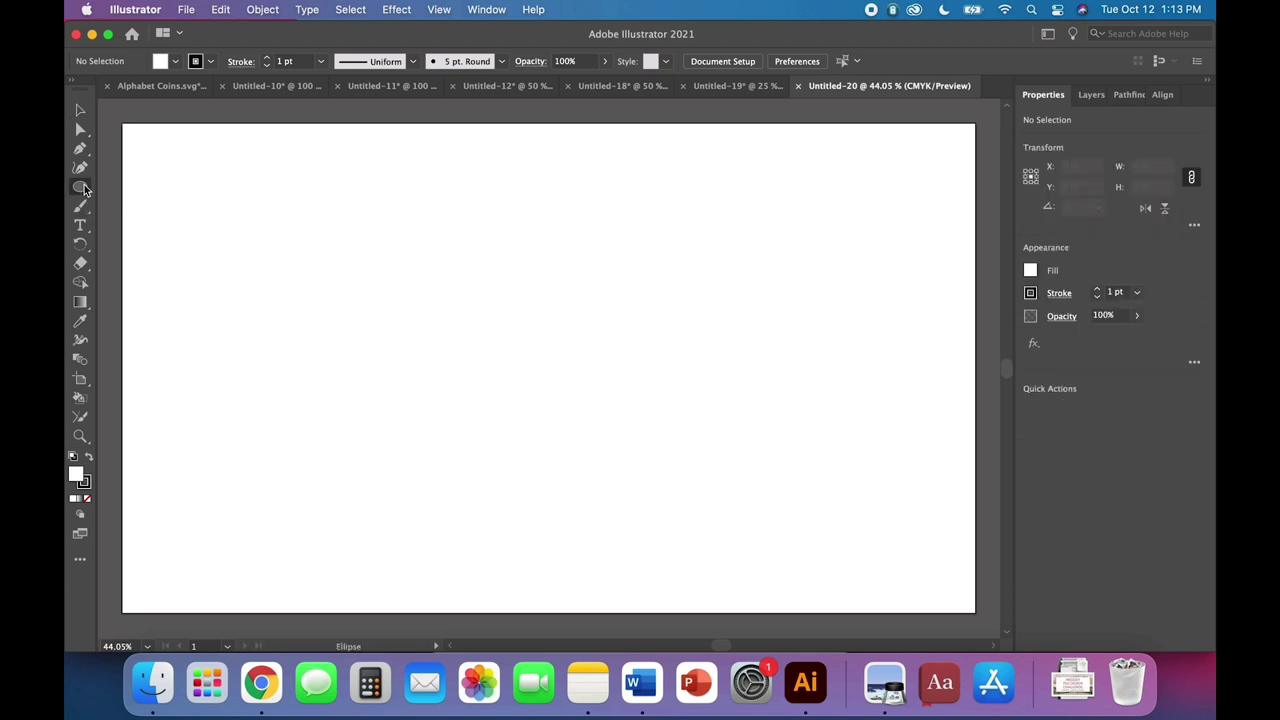
{"action": "left_click", "coordinate": [84, 190]}
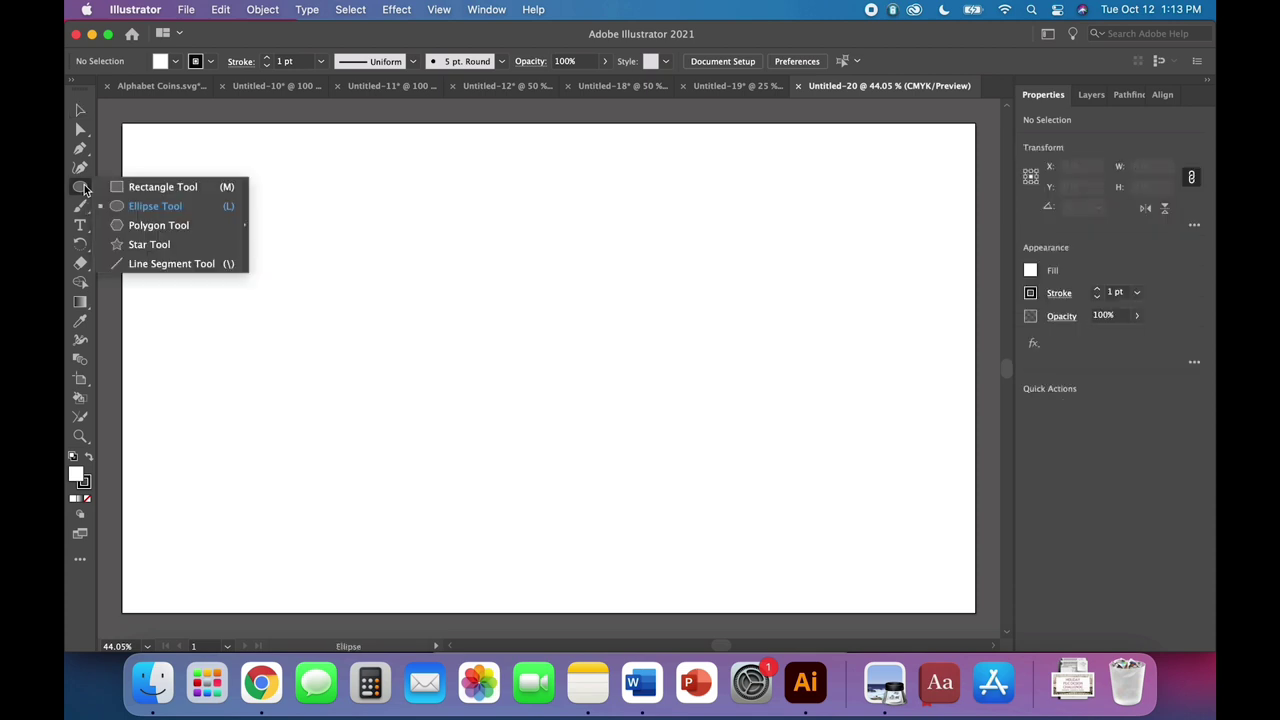
{"action": "left_click", "coordinate": [274, 271]}
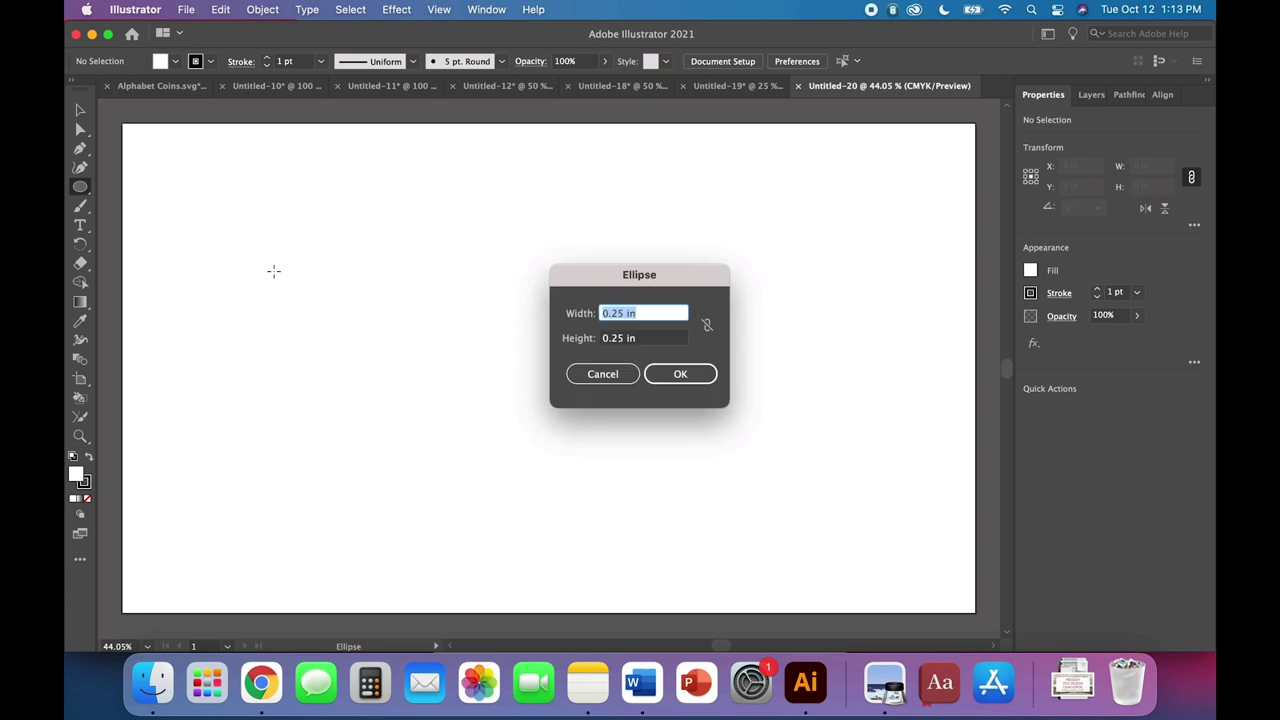
{"action": "type", "text": "3.5"}
{"action": "key", "text": "Tab"}
{"action": "type", "text": "3"}
{"action": "key", "text": "Tab"}
{"action": "key", "text": "Return"}
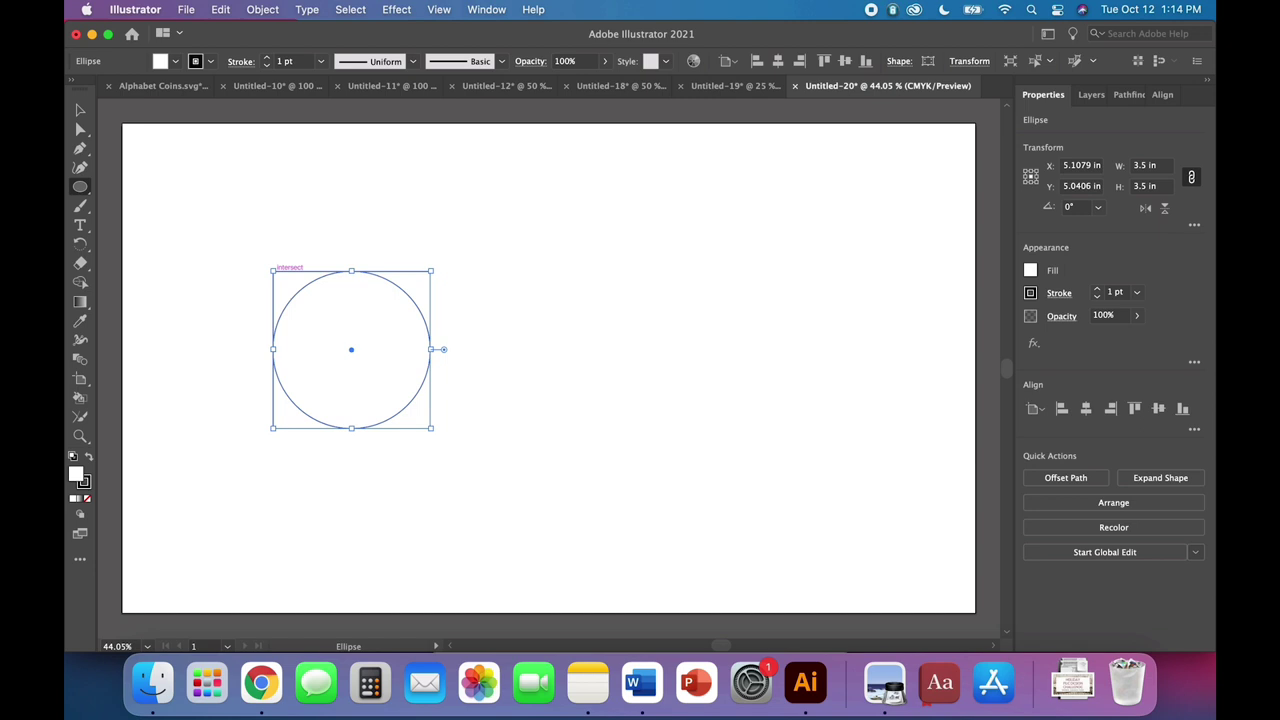
{"action": "left_click", "coordinate": [175, 61]}
{"action": "left_click", "coordinate": [76, 88]}
Move the 3.5 in circle up and to the left on the artboard
{"action": "left_click", "coordinate": [80, 111]}
{"action": "left_click", "coordinate": [209, 231]}
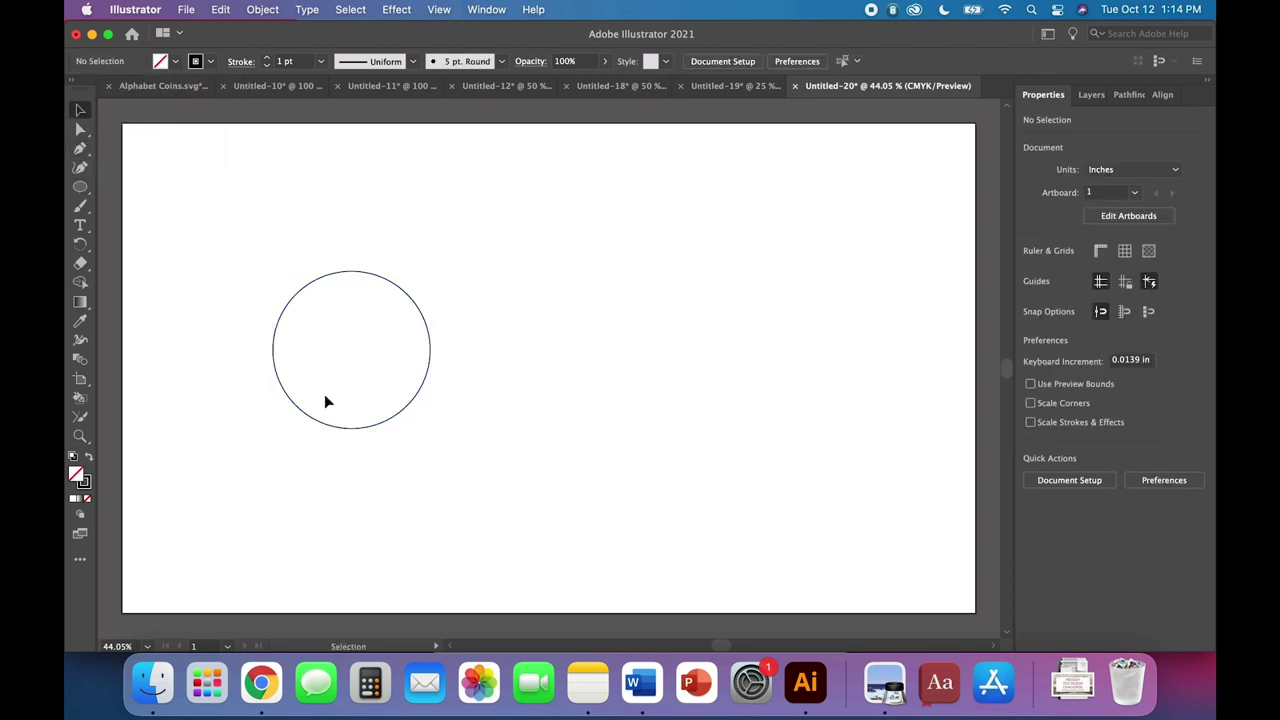
{"action": "left_click_drag", "start_coordinate": [331, 425], "coordinate": [293, 378]}
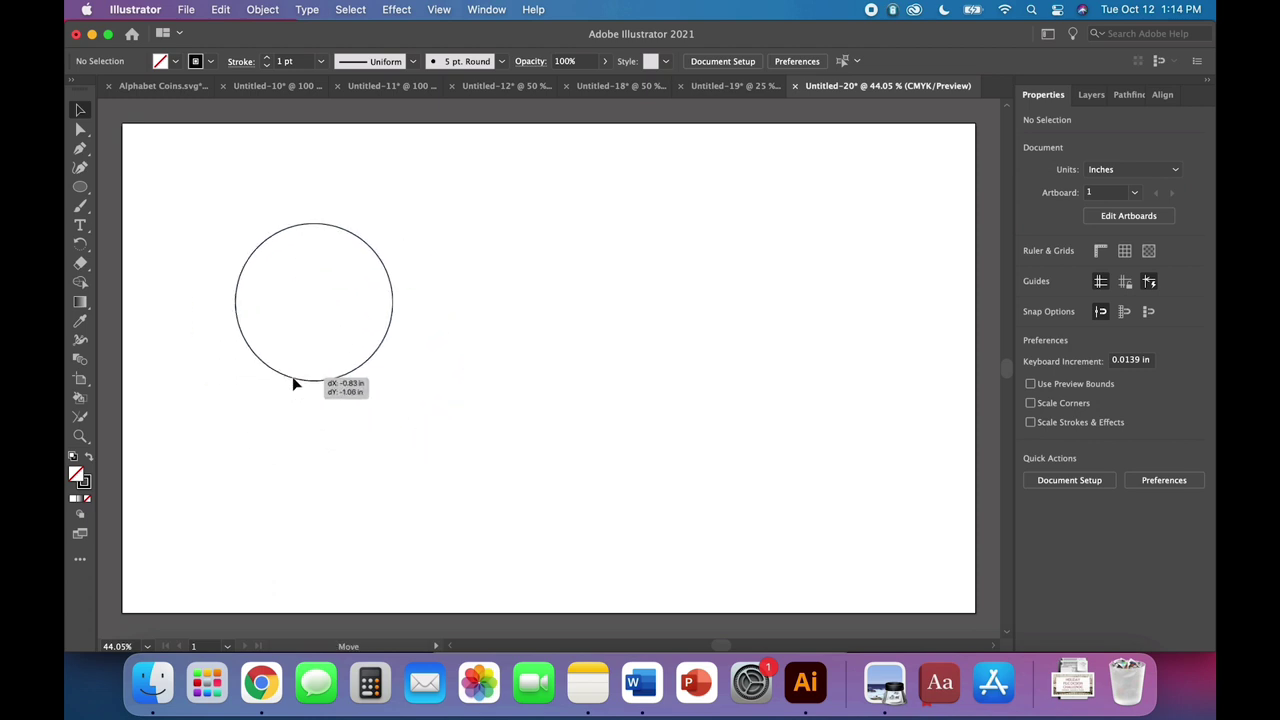
{"action": "left_click", "coordinate": [294, 498]}
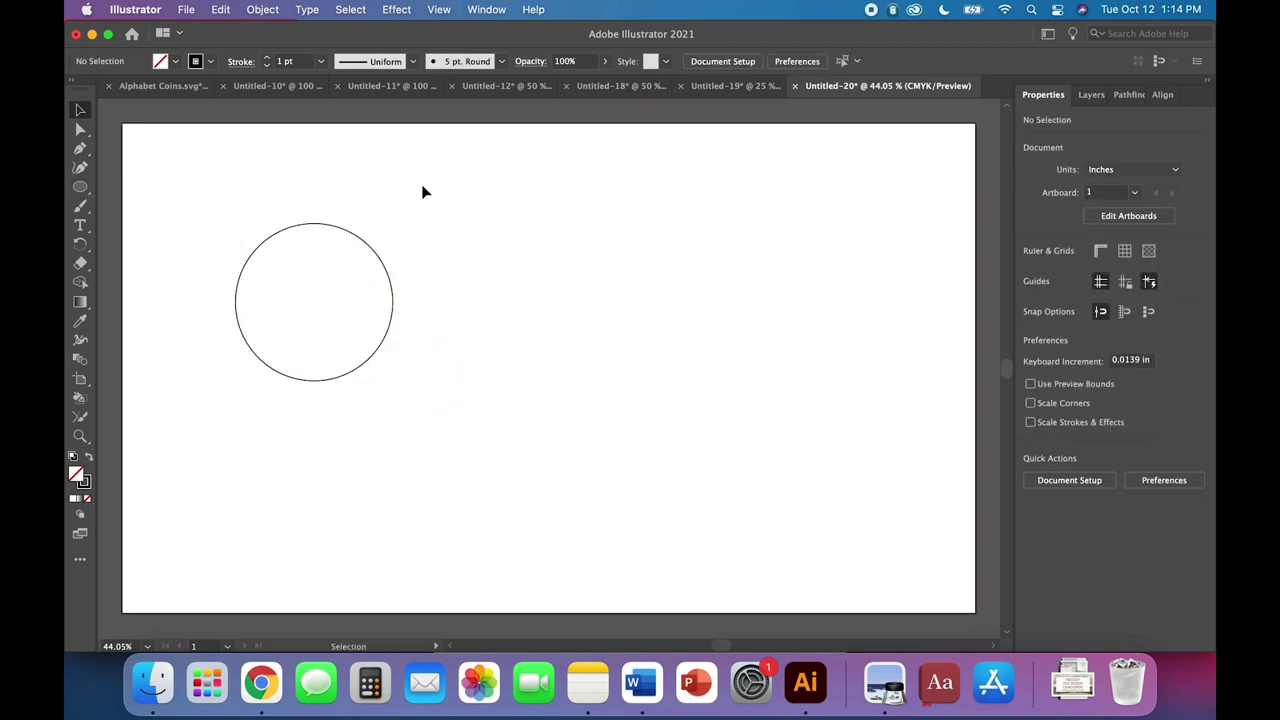
Draw a small rectangle at the circle's top and round all four corners
{"action": "left_click", "coordinate": [81, 195]}
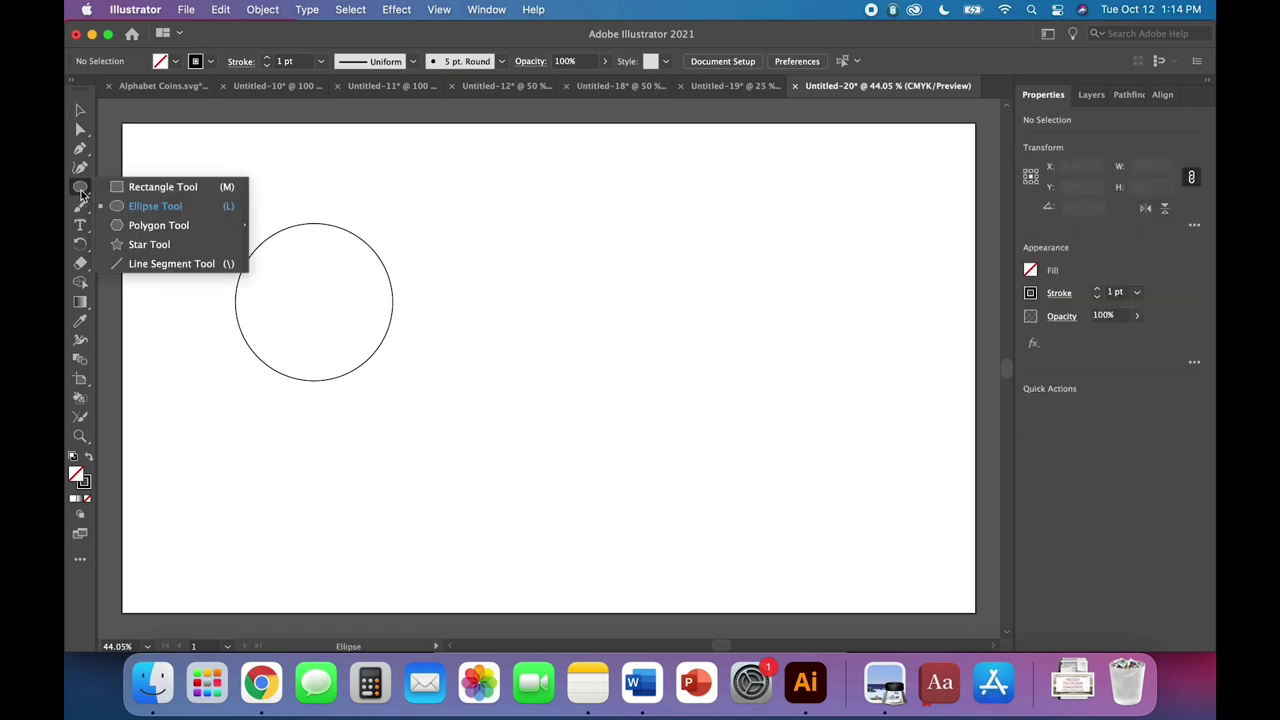
{"action": "left_click", "coordinate": [170, 188]}
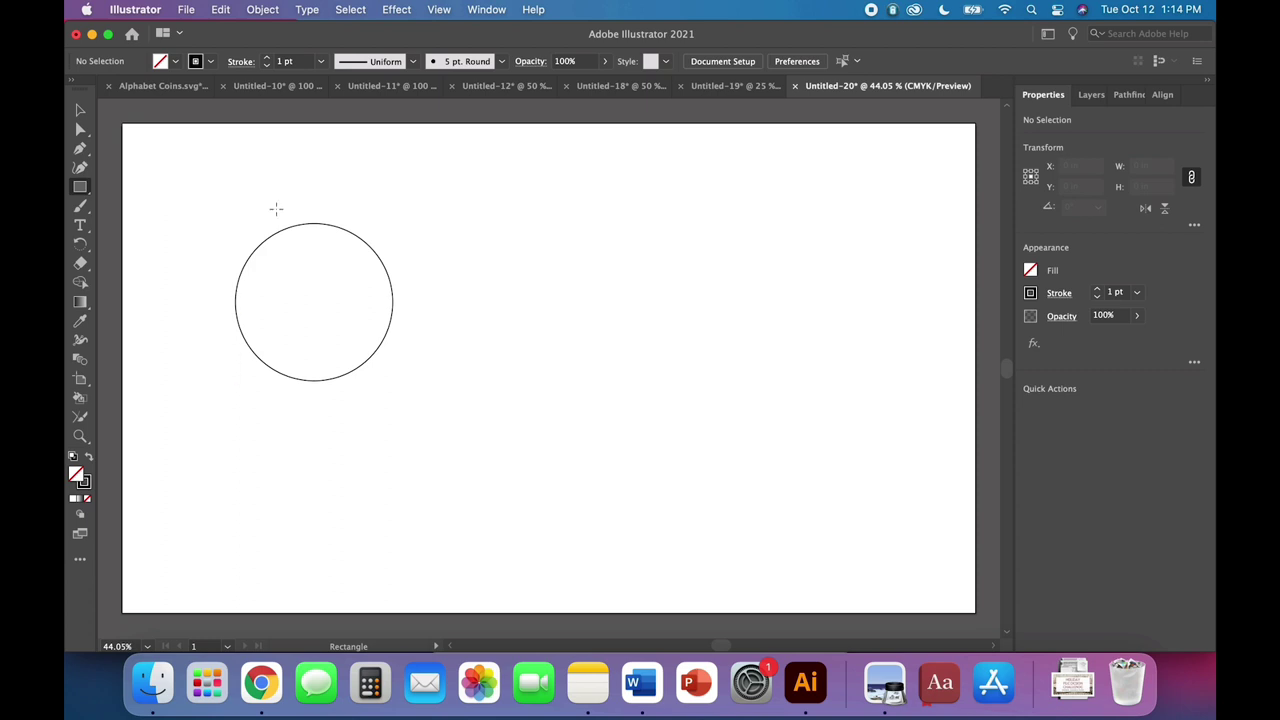
{"action": "left_click_drag", "start_coordinate": [280, 209], "coordinate": [321, 231]}
{"action": "key", "text": "super+equal"}
{"action": "key", "text": "super+equal"}
{"action": "key", "text": "super+equal"}
{"action": "key", "text": "super+equal"}
{"action": "key", "text": "super+equal"}
{"action": "key", "text": "super+equal"}
{"action": "key", "text": "super+equal"}
{"action": "left_click_drag", "start_coordinate": [438, 290], "coordinate": [452, 309]}
Centre the rounded tab horizontally and position it on the circle's top edge
{"action": "left_click", "coordinate": [80, 110]}
{"action": "left_click", "coordinate": [334, 250]}
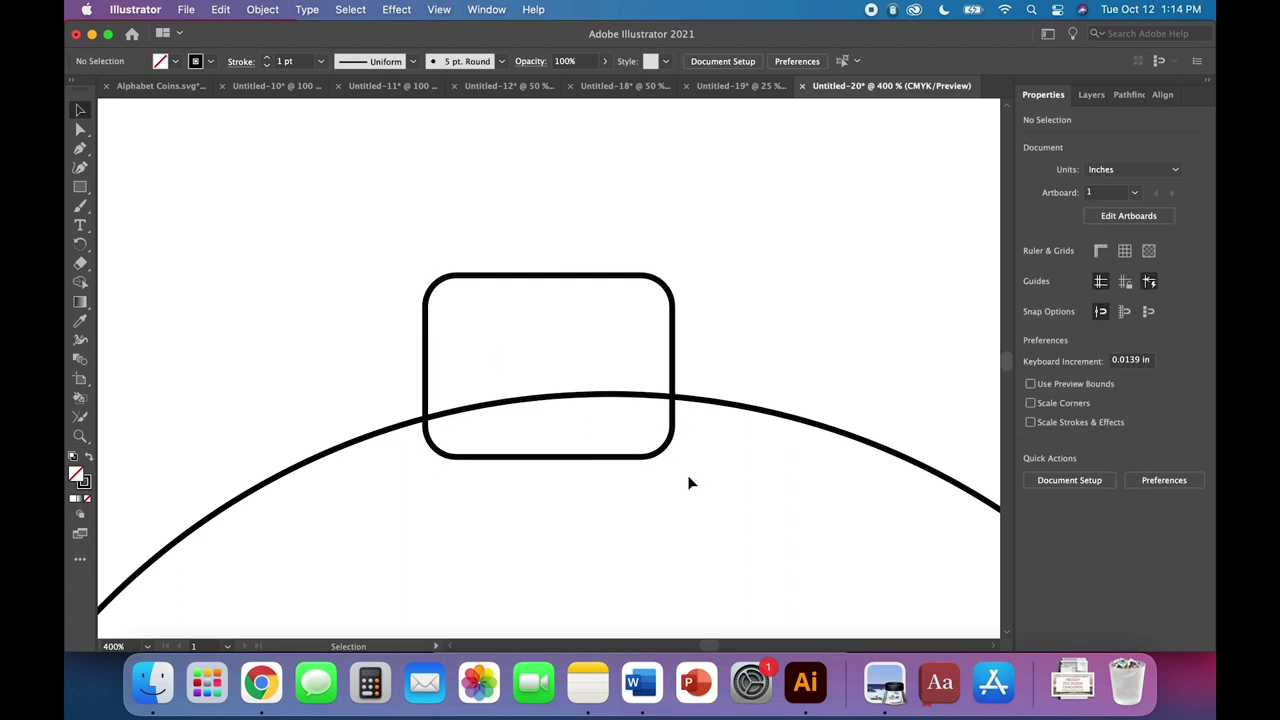
{"action": "left_click", "coordinate": [495, 275]}
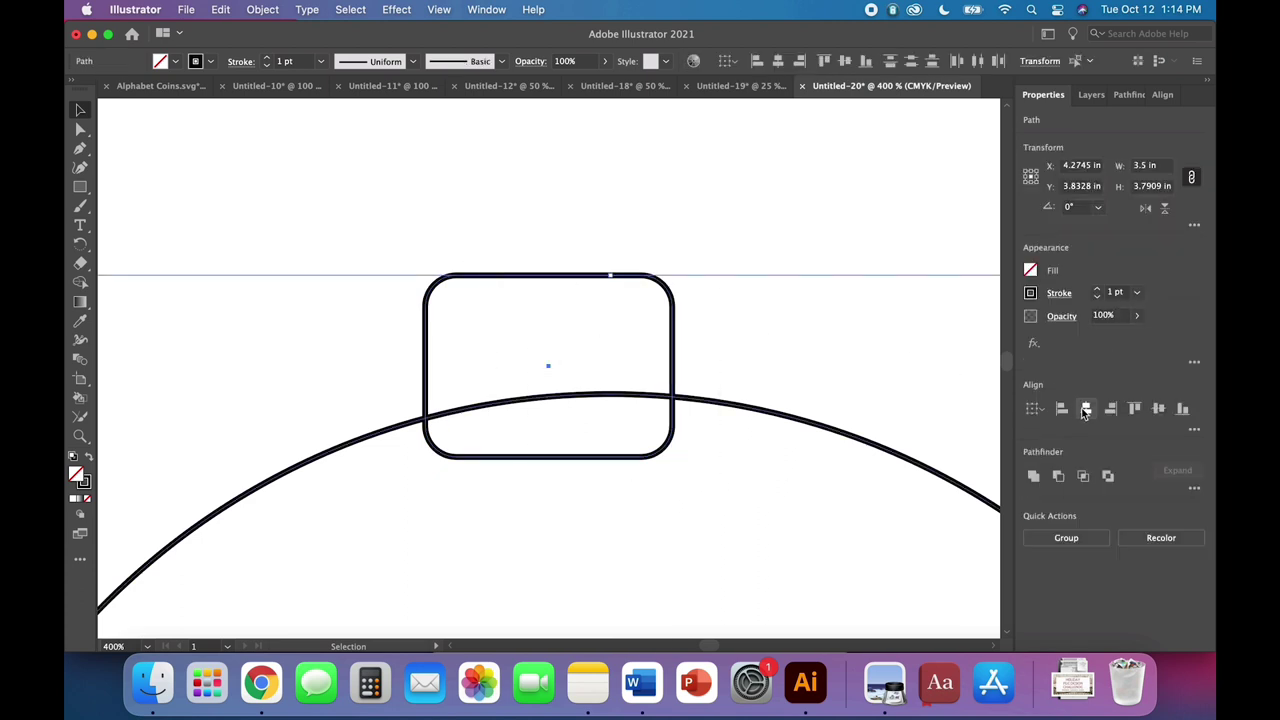
{"action": "left_click", "coordinate": [1086, 410]}
{"action": "left_click", "coordinate": [742, 246]}
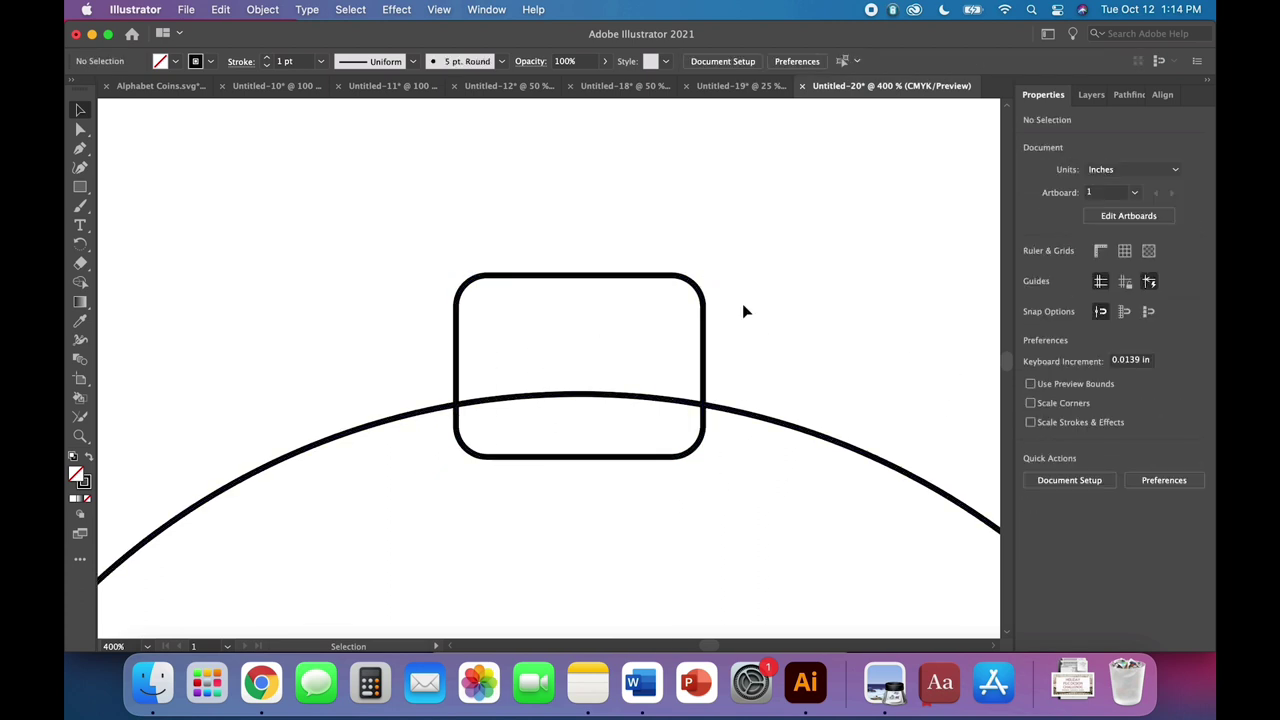
{"action": "left_click_drag", "start_coordinate": [701, 450], "coordinate": [698, 398]}
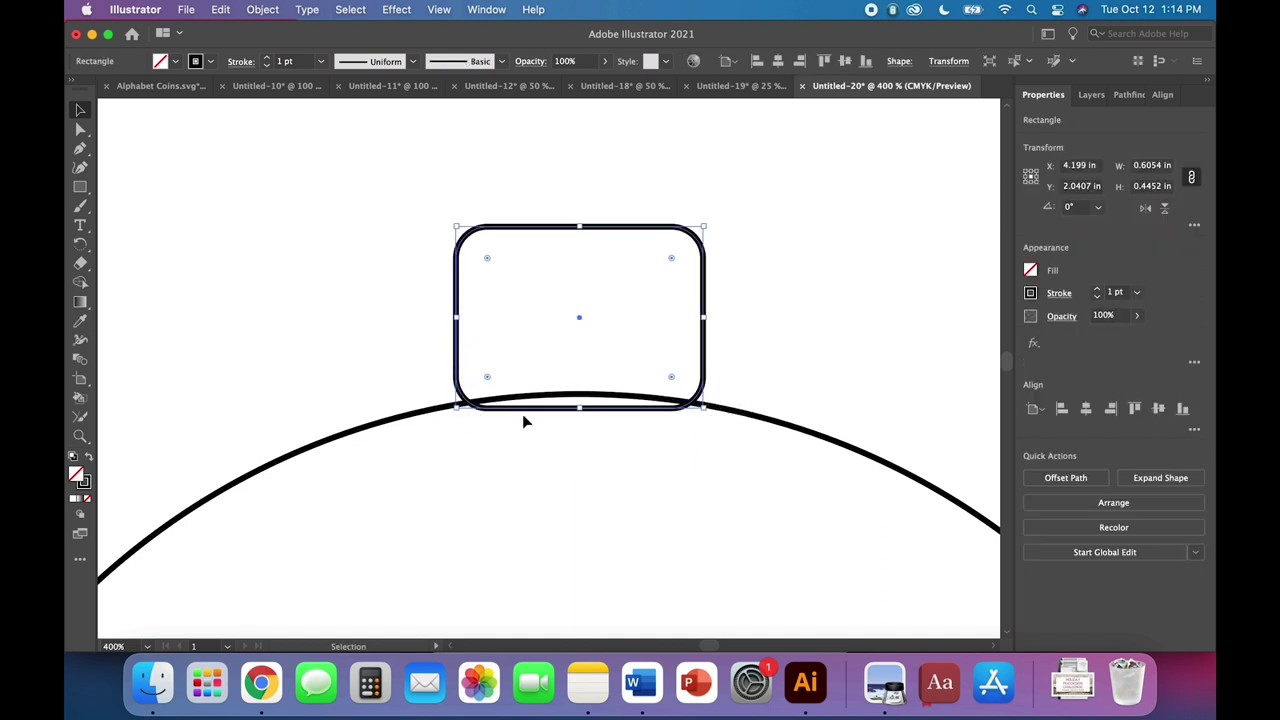
{"action": "left_click_drag", "start_coordinate": [580, 318], "coordinate": [582, 365]}
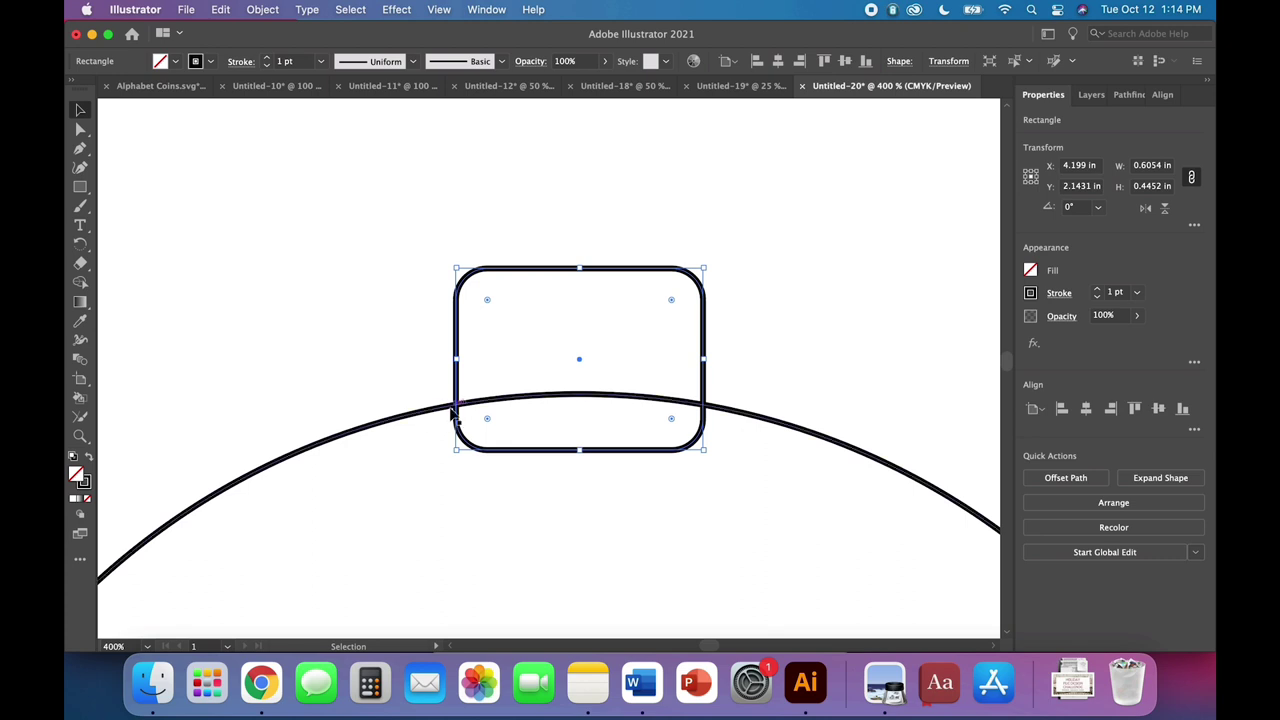
{"action": "key", "text": "super+minus"}
{"action": "key", "text": "super+minus"}
{"action": "key", "text": "super+minus"}
{"action": "key", "text": "super+minus"}
{"action": "key", "text": "super+minus"}
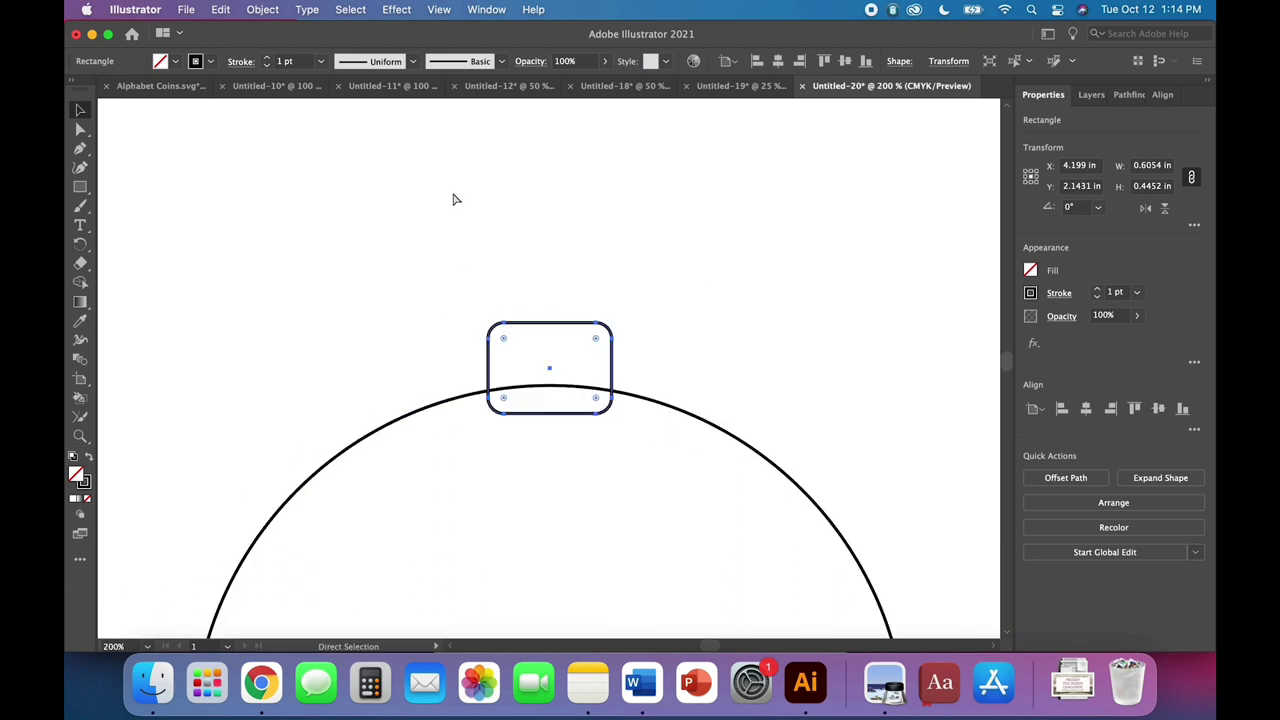
Select the circle and tab and Unite them in Pathfinder, undoing and redoing once
{"action": "left_click_drag", "start_coordinate": [489, 351], "coordinate": [610, 459]}
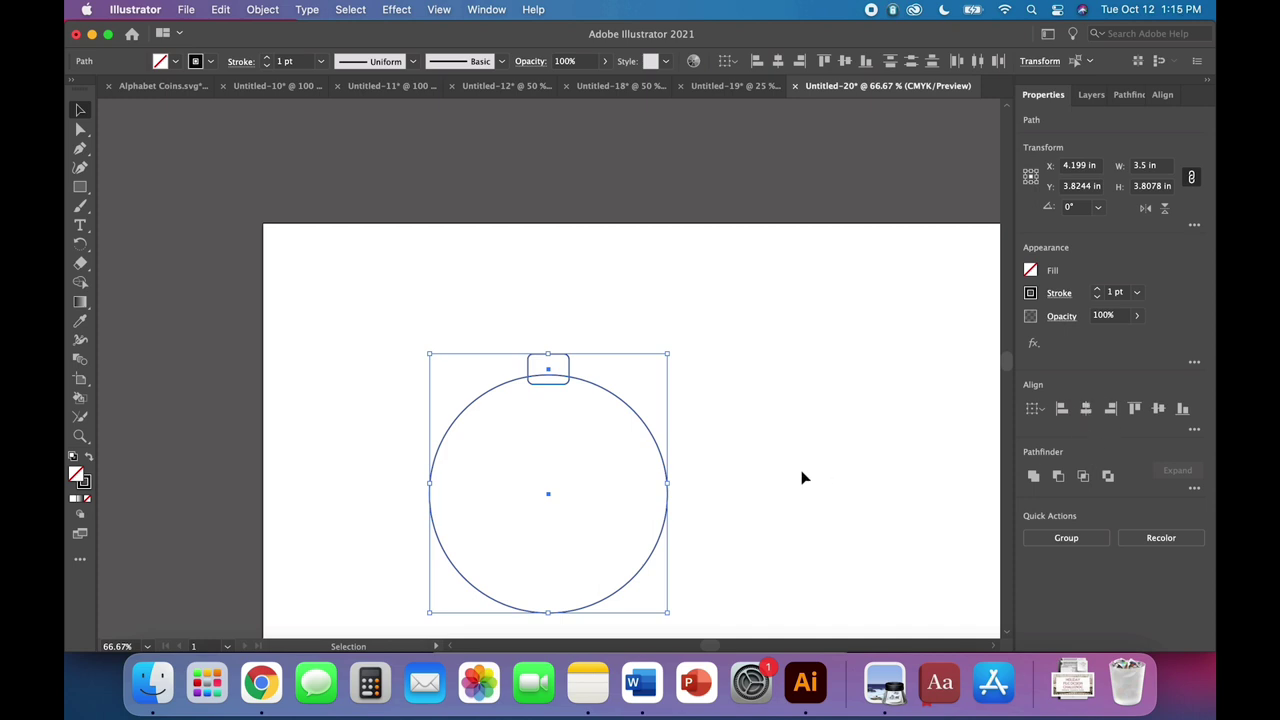
{"action": "left_click", "coordinate": [1033, 477]}
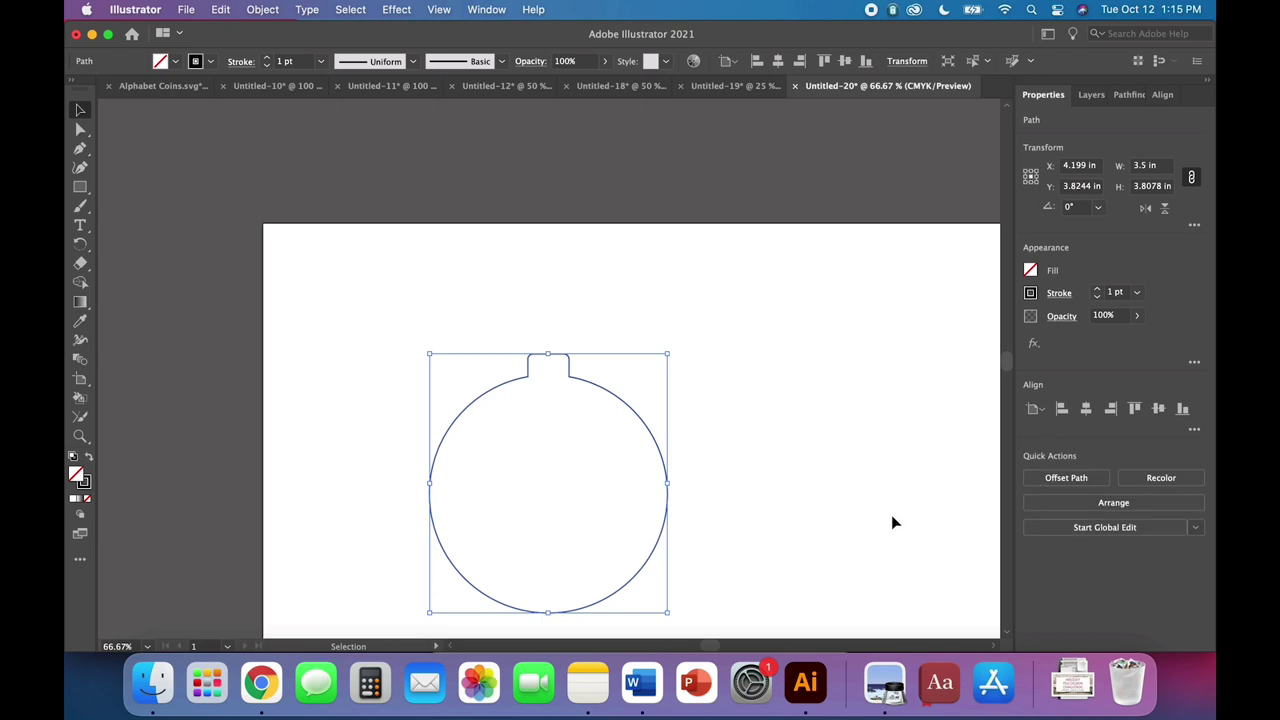
{"action": "key", "text": "cmd+z"}
{"action": "left_click", "coordinate": [894, 520]}
{"action": "left_click", "coordinate": [570, 358]}
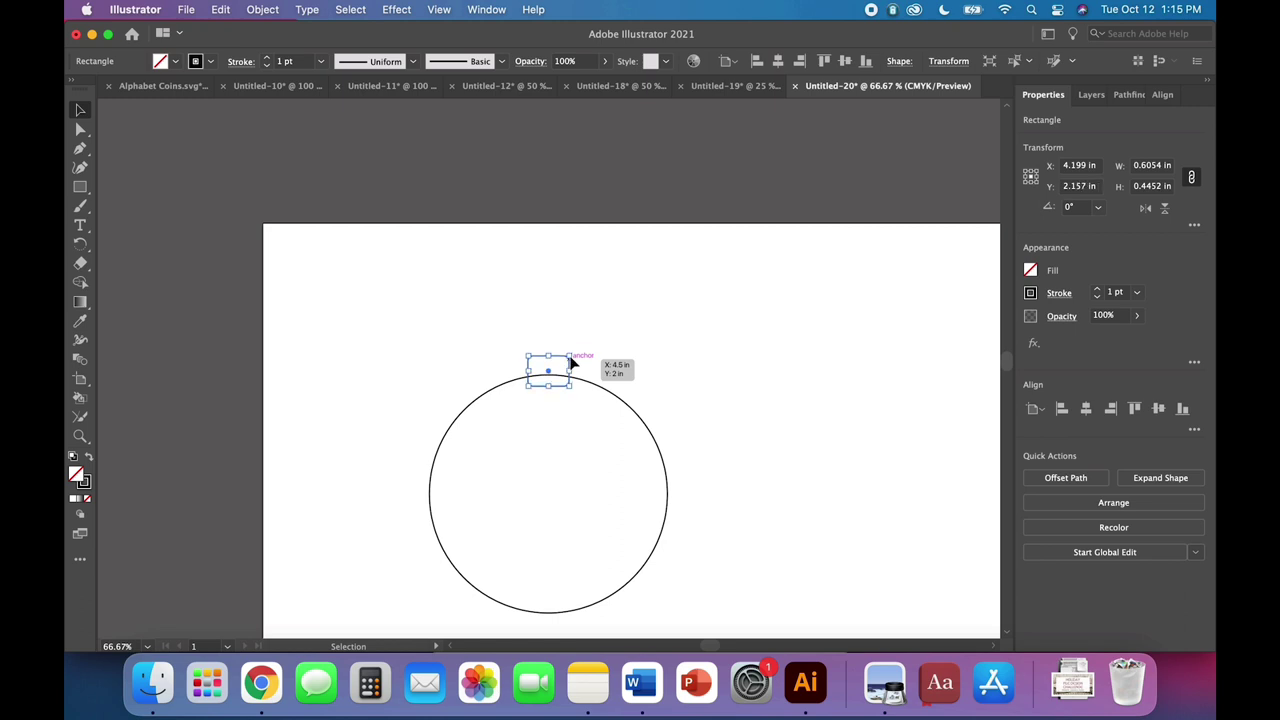
{"action": "left_click", "coordinate": [597, 374]}
{"action": "left_click_drag", "start_coordinate": [500, 334], "coordinate": [607, 450]}
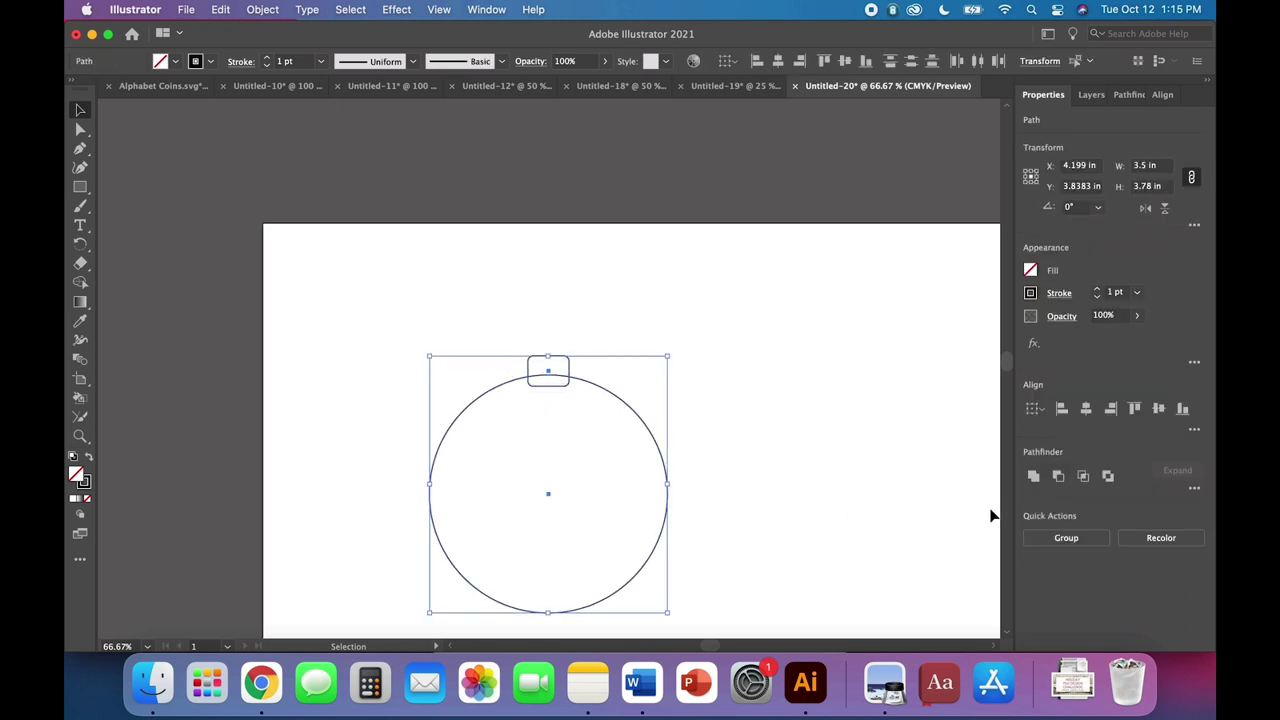
{"action": "left_click", "coordinate": [1033, 477]}
{"action": "left_click", "coordinate": [862, 480]}
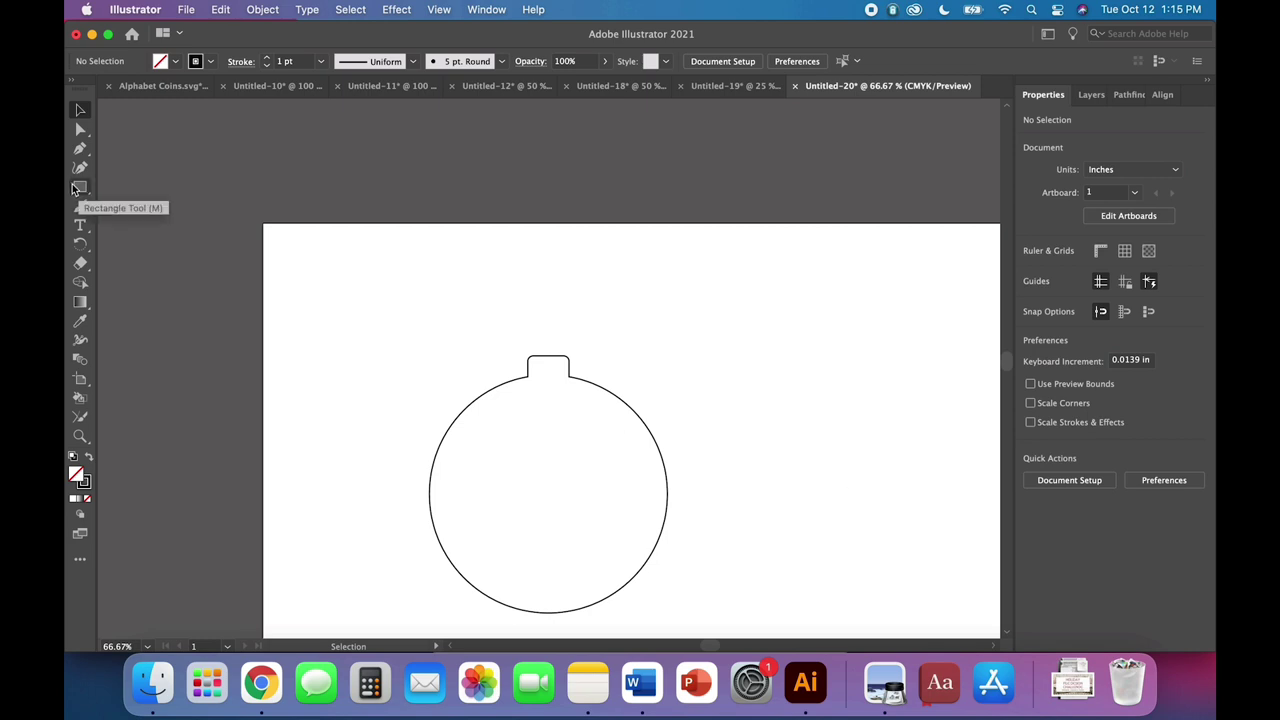
Draw a 0.25 × 0.25 in circle with the Ellipse tool
{"action": "left_click_drag", "start_coordinate": [73, 189], "coordinate": [127, 205]}
{"action": "left_click", "coordinate": [375, 293]}
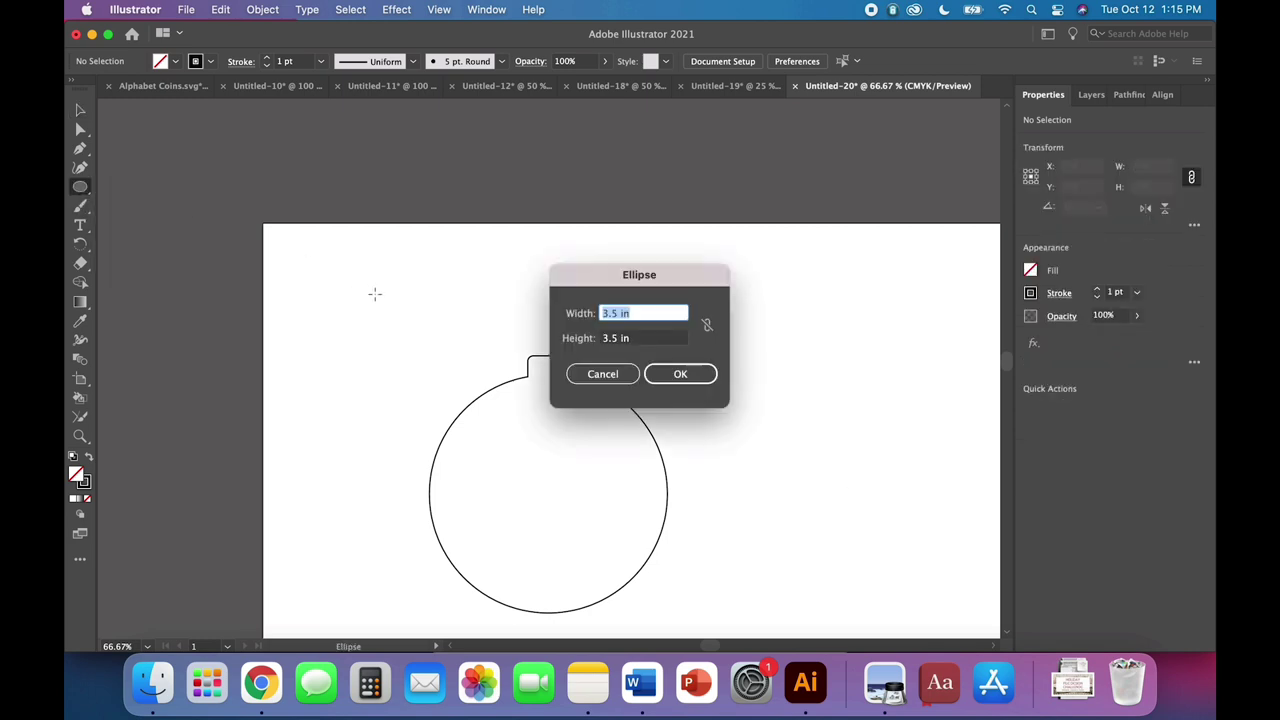
{"action": "key", "text": "BackSpace"}
{"action": "key", "text": "Tab"}
{"action": "key", "text": "BackSpace"}
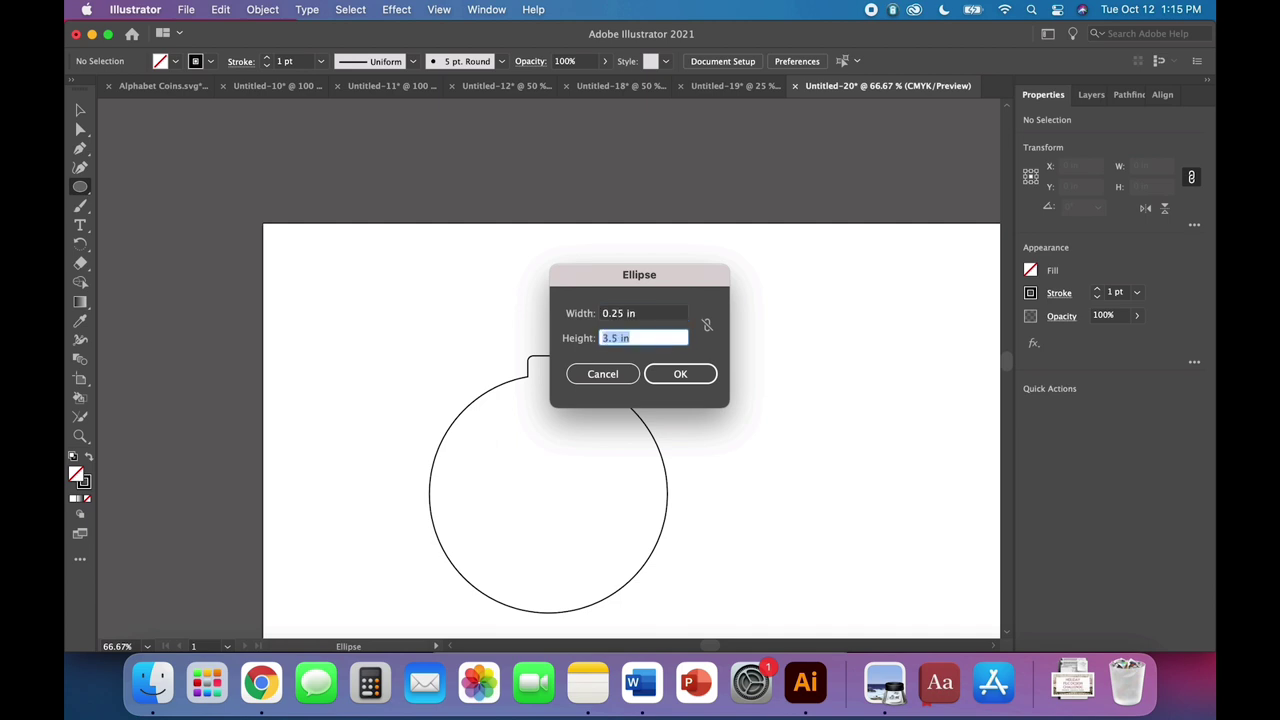
{"action": "type", "text": ".25"}
{"action": "key", "text": "Return"}
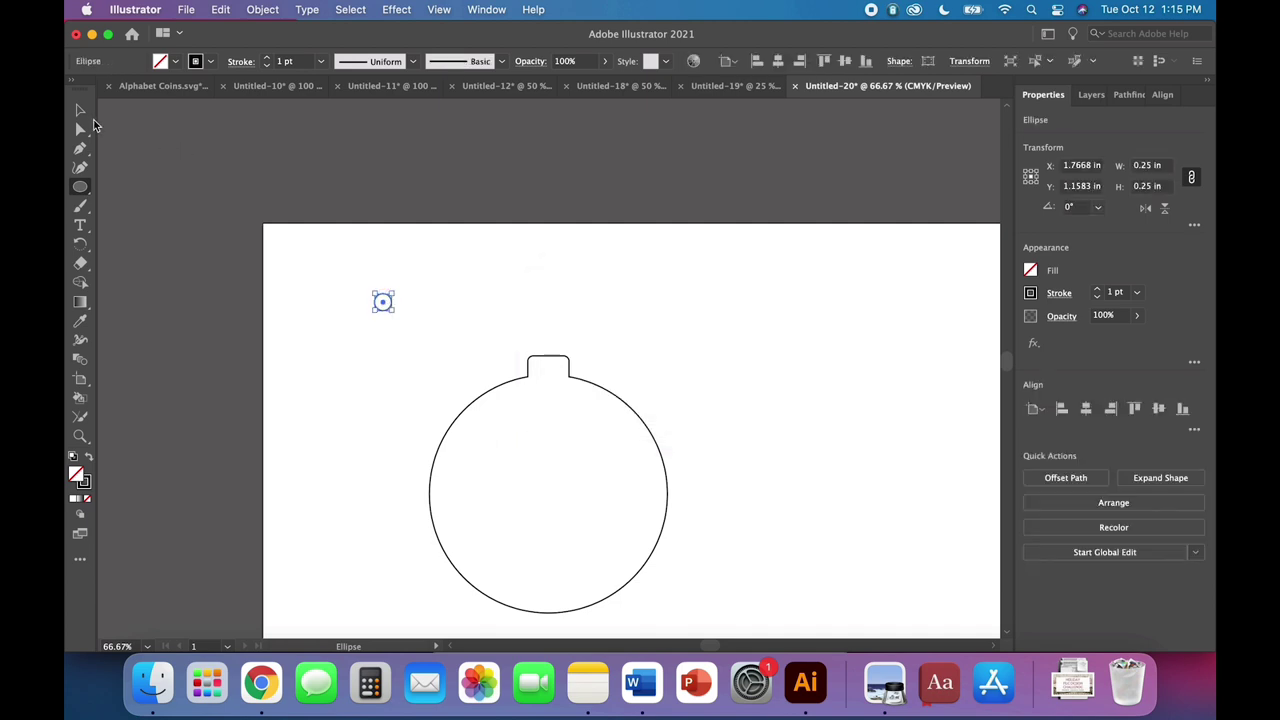
Offset the small circle's path by 0.15 in to create a concentric outer ring
{"action": "key", "text": "v"}
{"action": "left_click", "coordinate": [285, 309]}
{"action": "left_click", "coordinate": [385, 302]}
{"action": "left_click", "coordinate": [271, 10]}
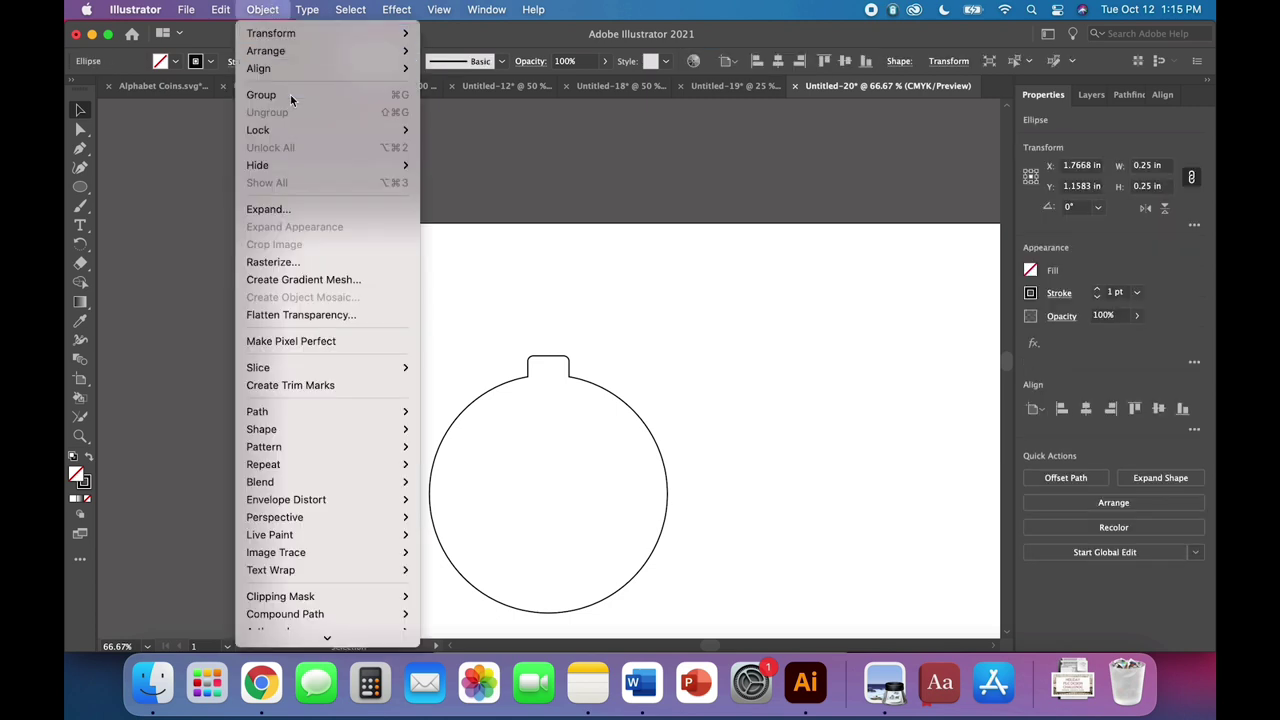
{"action": "mouse_move", "coordinate": [297, 413]}
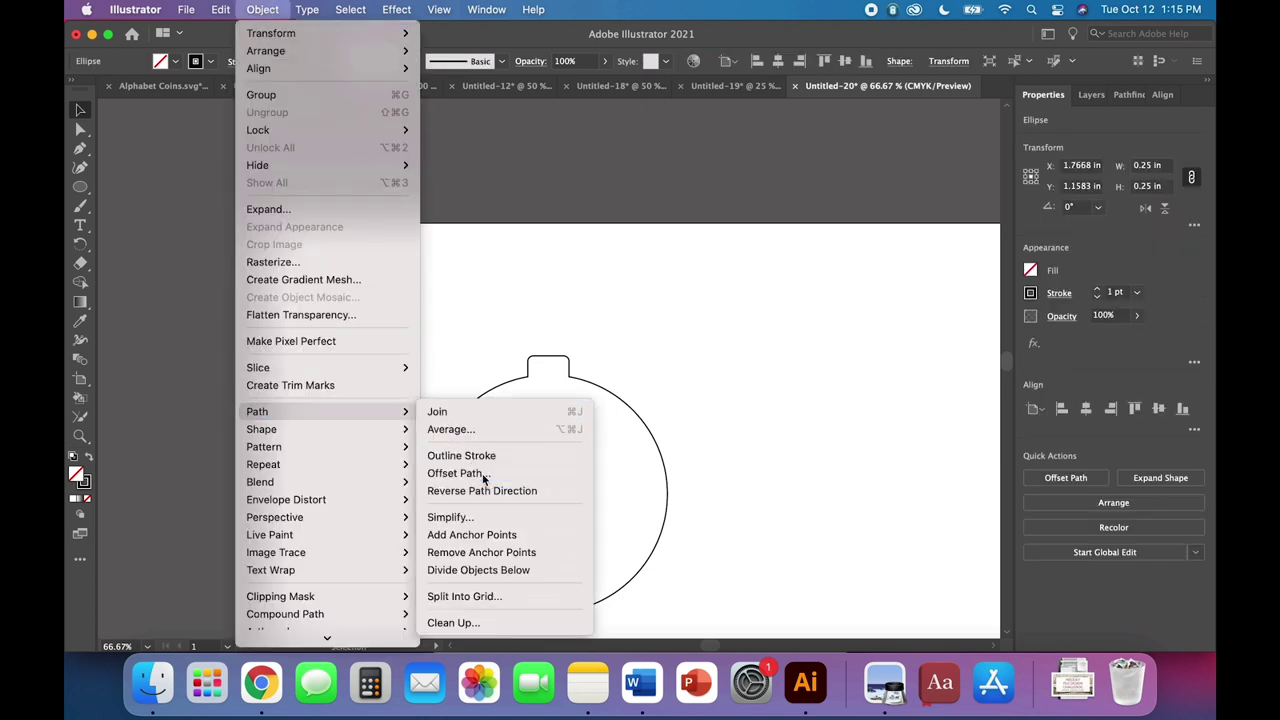
{"action": "left_click", "coordinate": [468, 474]}
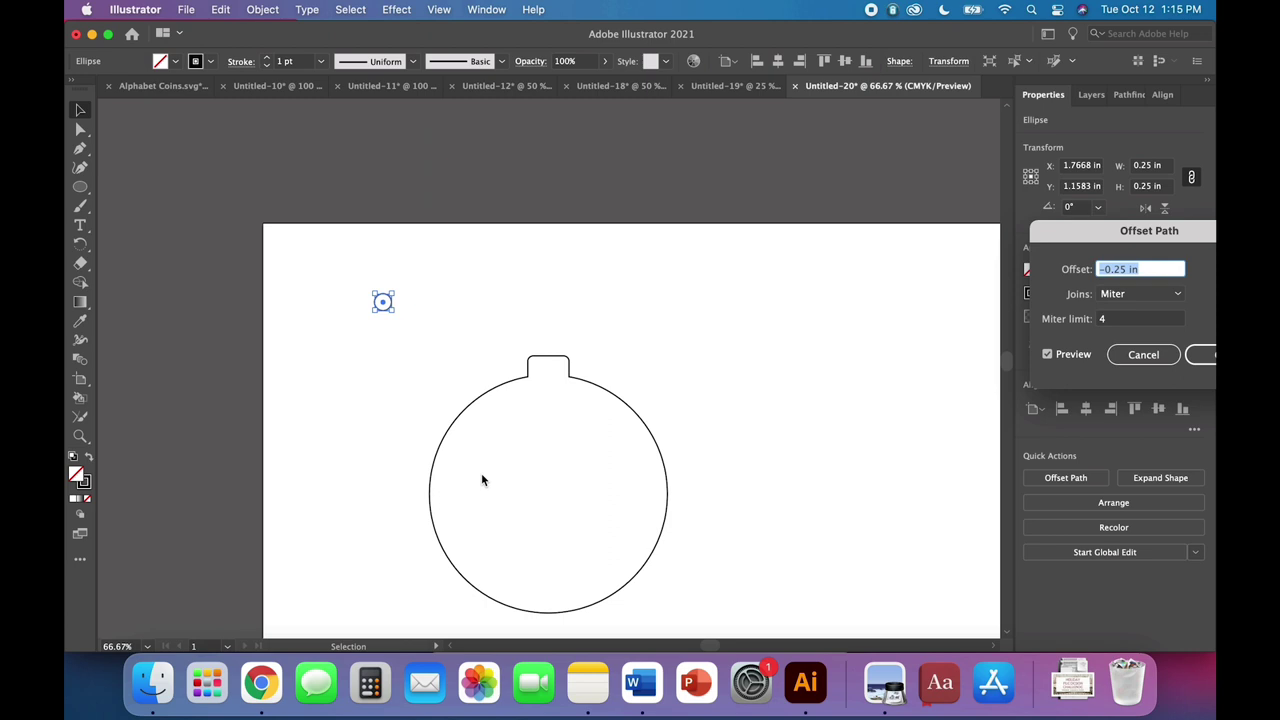
{"action": "key", "text": "BackSpace"}
{"action": "type", "text": ".15"}
{"action": "key", "text": "Tab"}
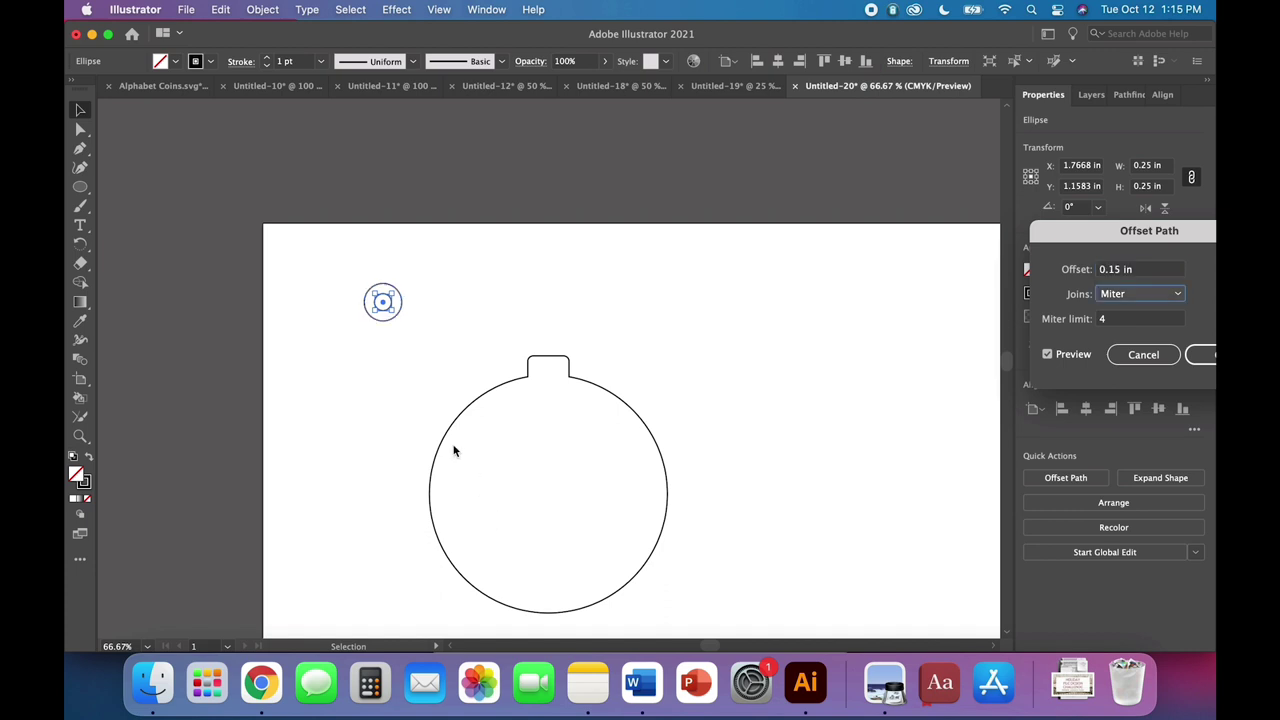
{"action": "left_click", "coordinate": [1203, 355]}
Zoom in to check the concentric circles, then select the outer ring circle
{"action": "left_click", "coordinate": [648, 280]}
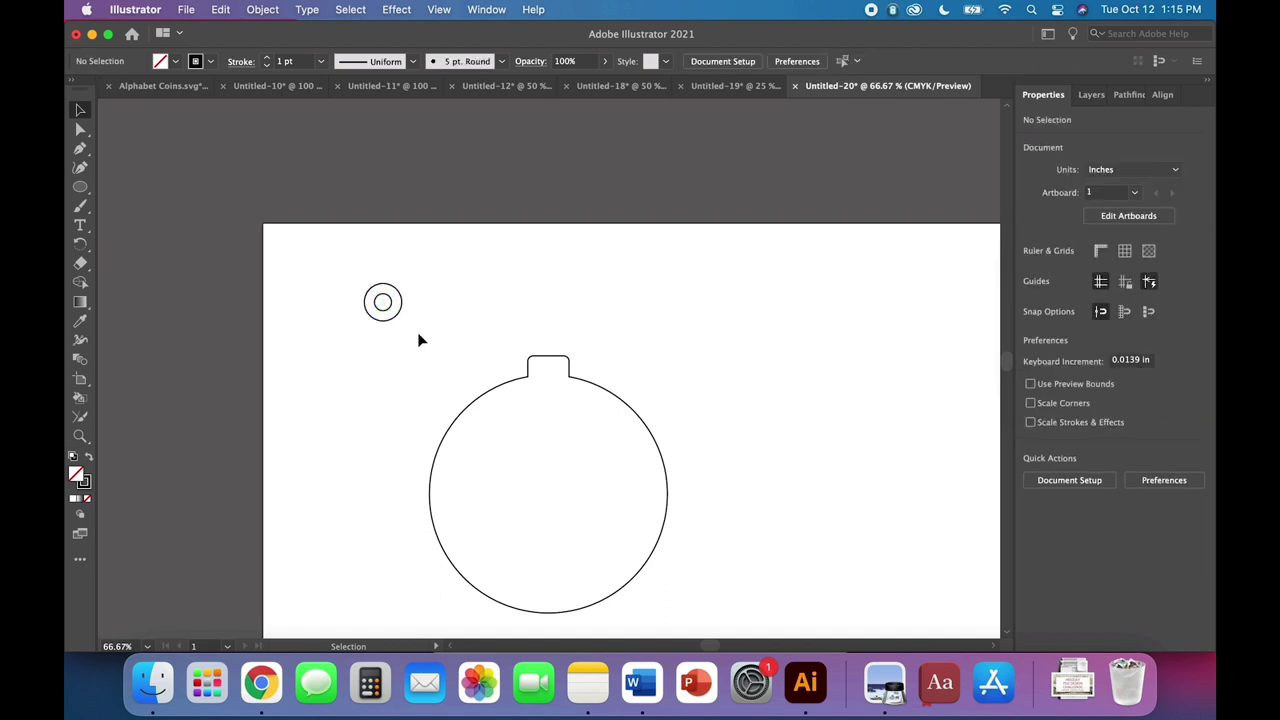
{"action": "left_click_drag", "start_coordinate": [417, 336], "coordinate": [346, 269]}
{"action": "key", "text": "super+equal"}
{"action": "key", "text": "super+equal"}
{"action": "key", "text": "super+equal"}
{"action": "key", "text": "super+equal"}
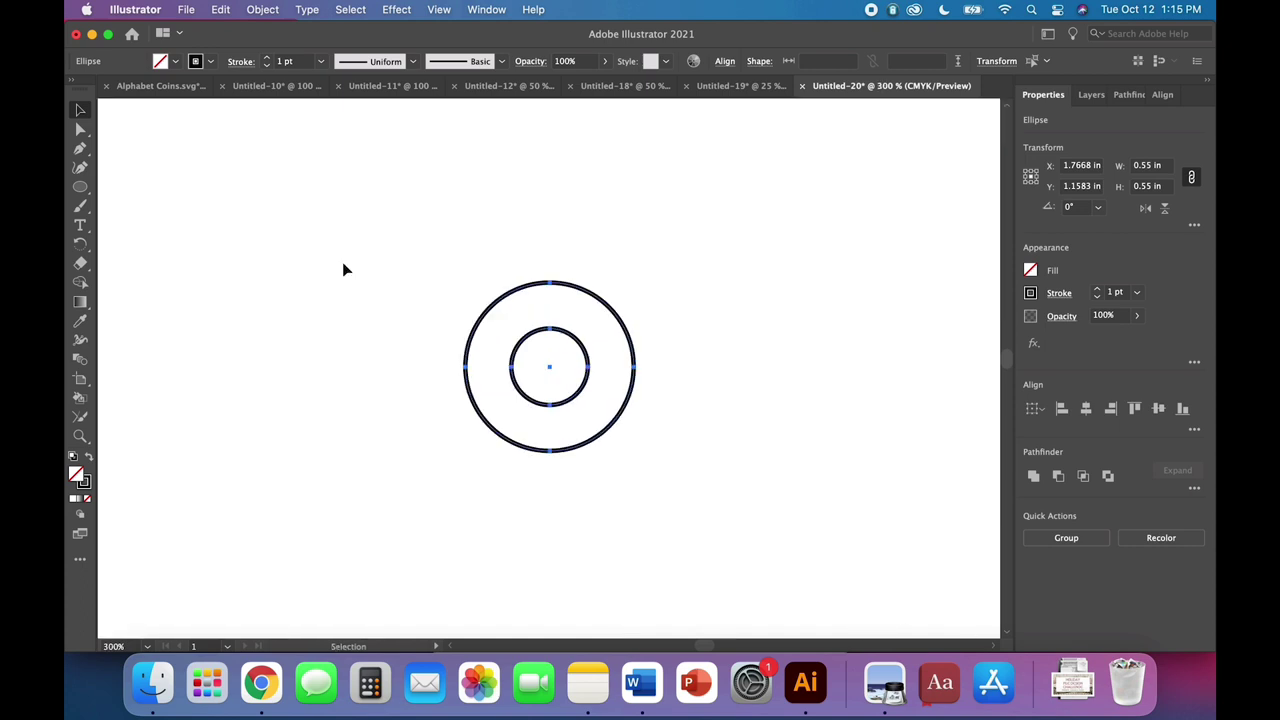
{"action": "left_click", "coordinate": [460, 408]}
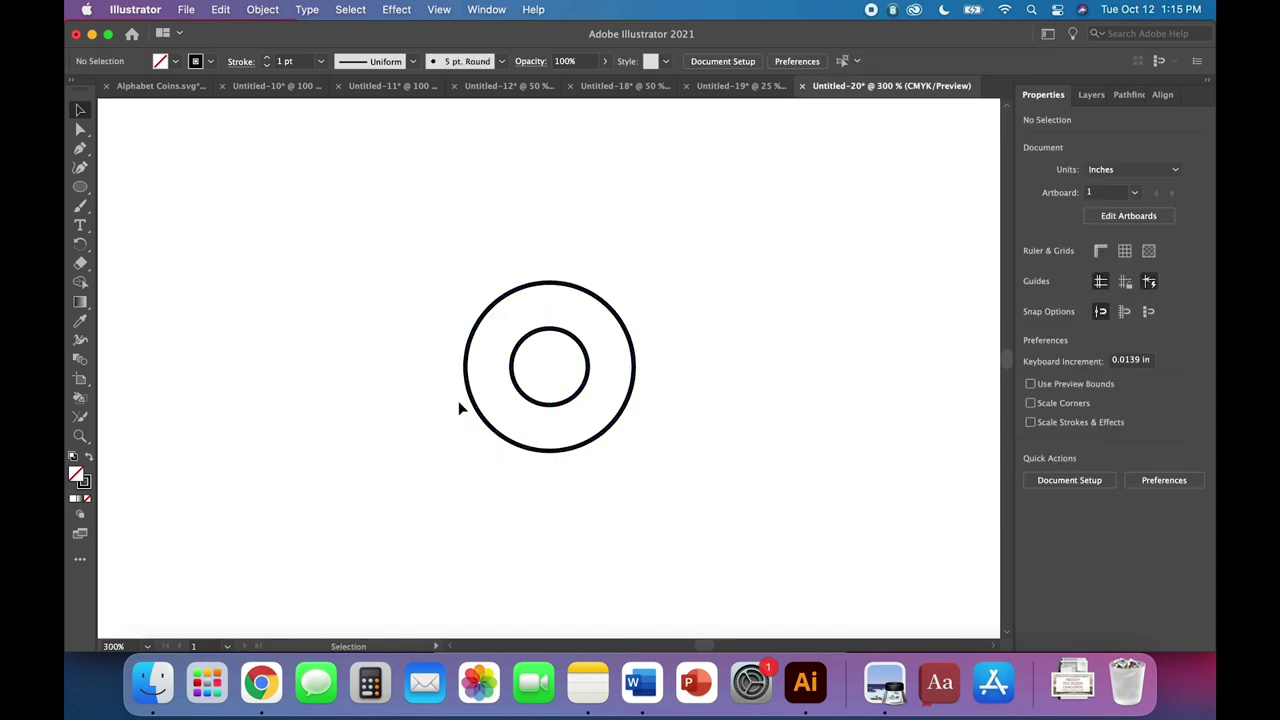
{"action": "left_click", "coordinate": [620, 329]}
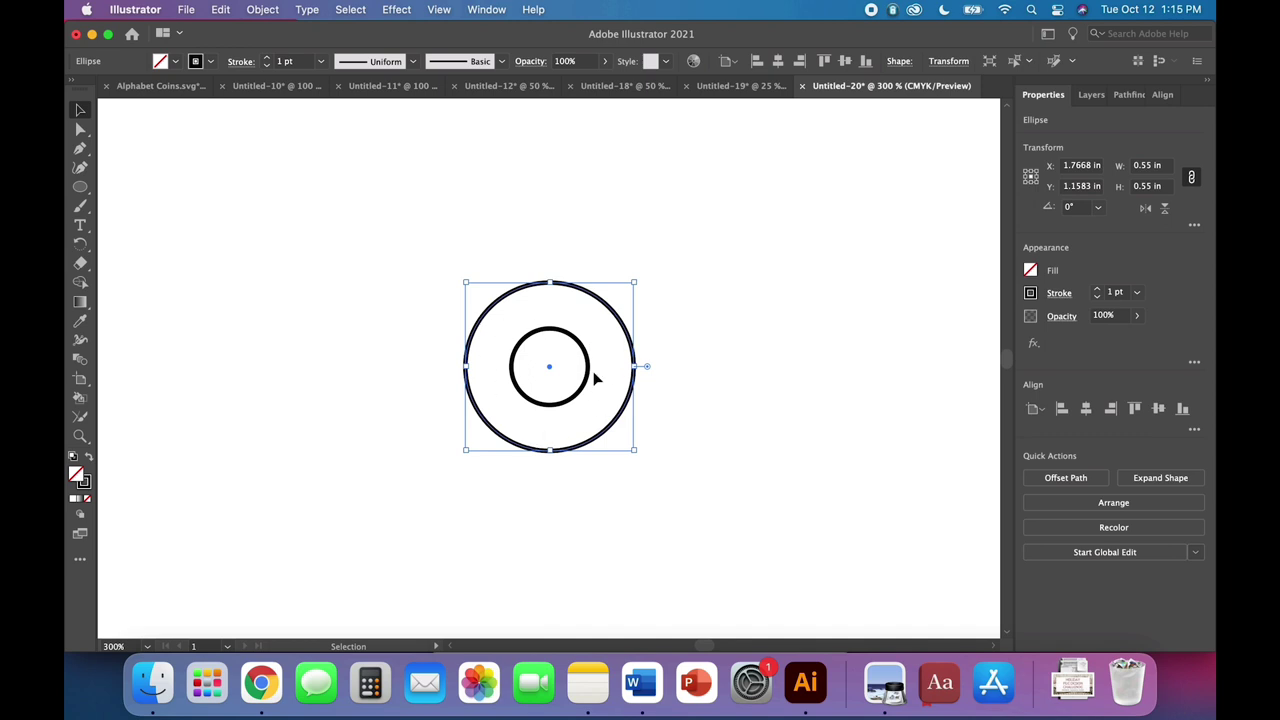
{"action": "key", "text": "super+1"}
{"action": "left_click", "coordinate": [615, 413]}
{"action": "scroll", "coordinate": [615, 413], "scroll_direction": "right", "scroll_amount": 3}
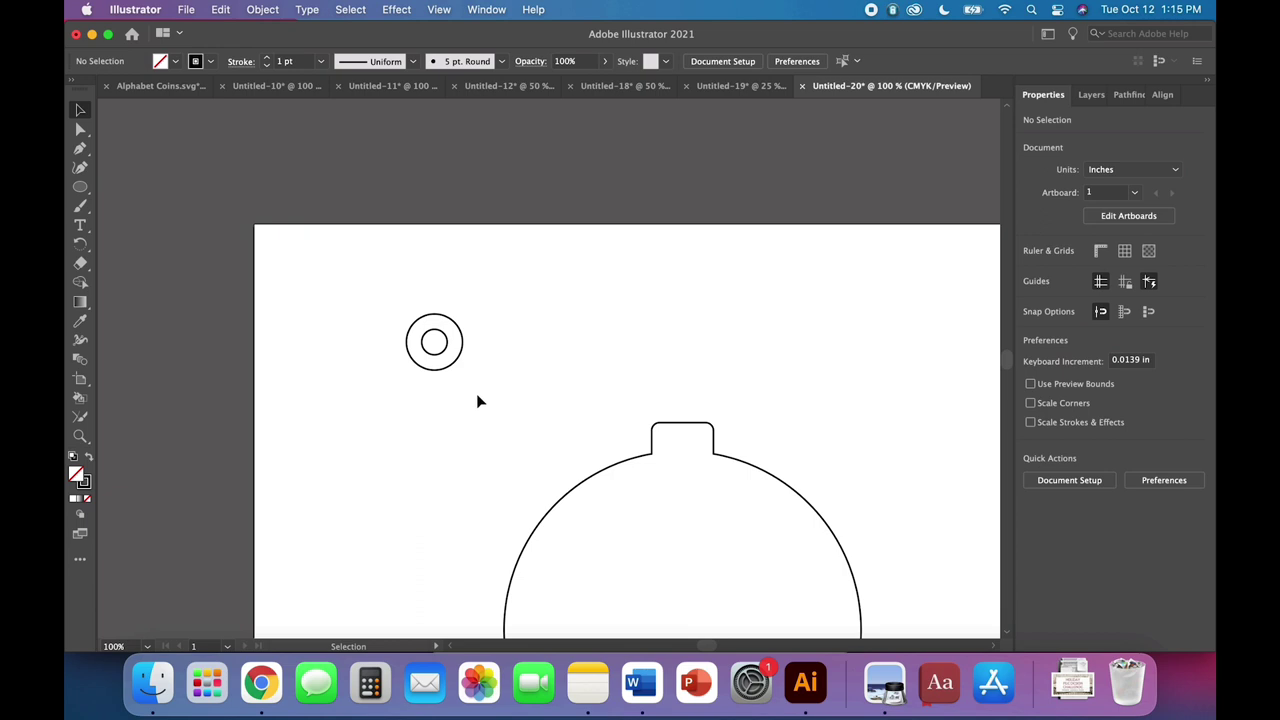
{"action": "left_click_drag", "start_coordinate": [470, 398], "coordinate": [407, 318]}
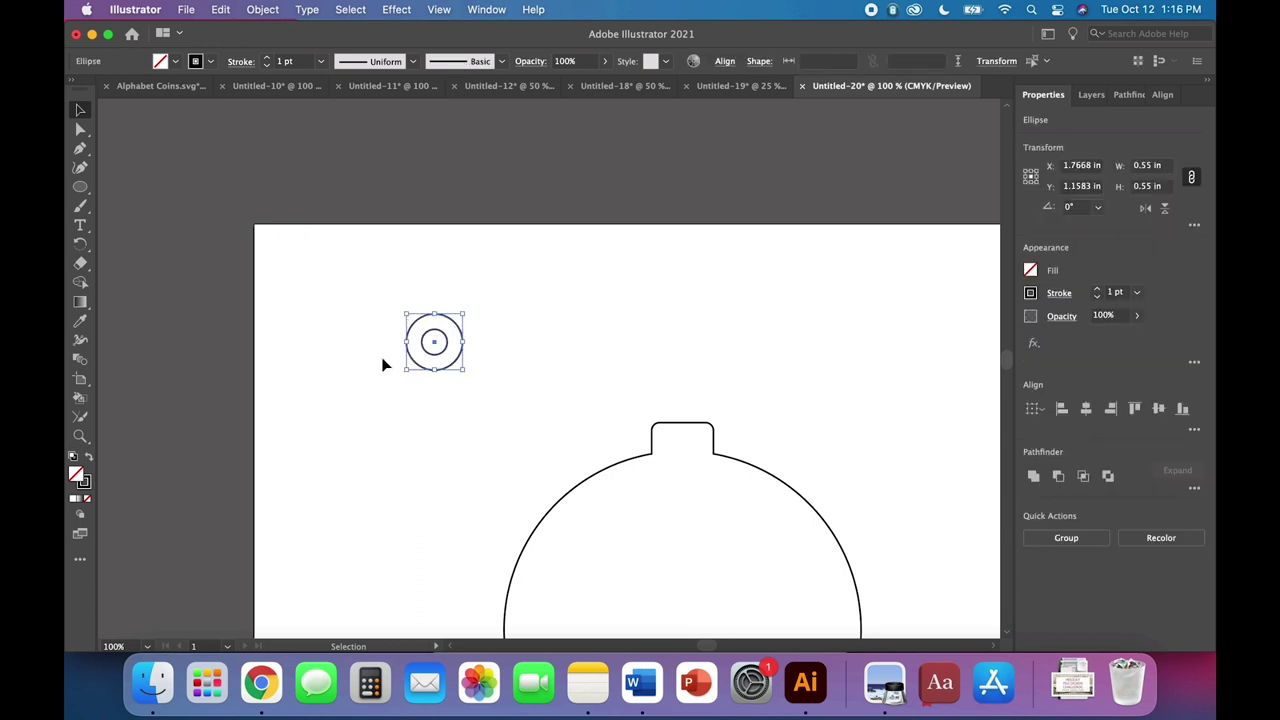
Edit the inner 0.25 in circle's width value in the control bar
{"action": "left_click", "coordinate": [422, 374]}
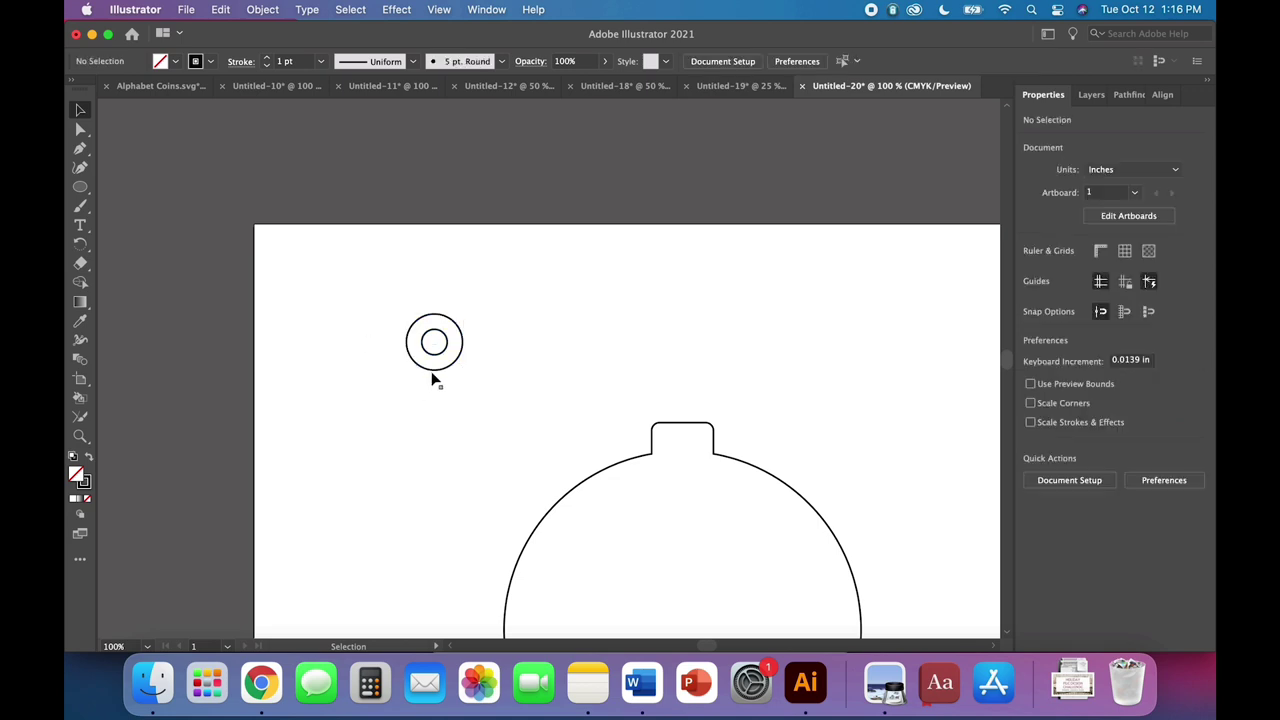
{"action": "left_click", "coordinate": [443, 351]}
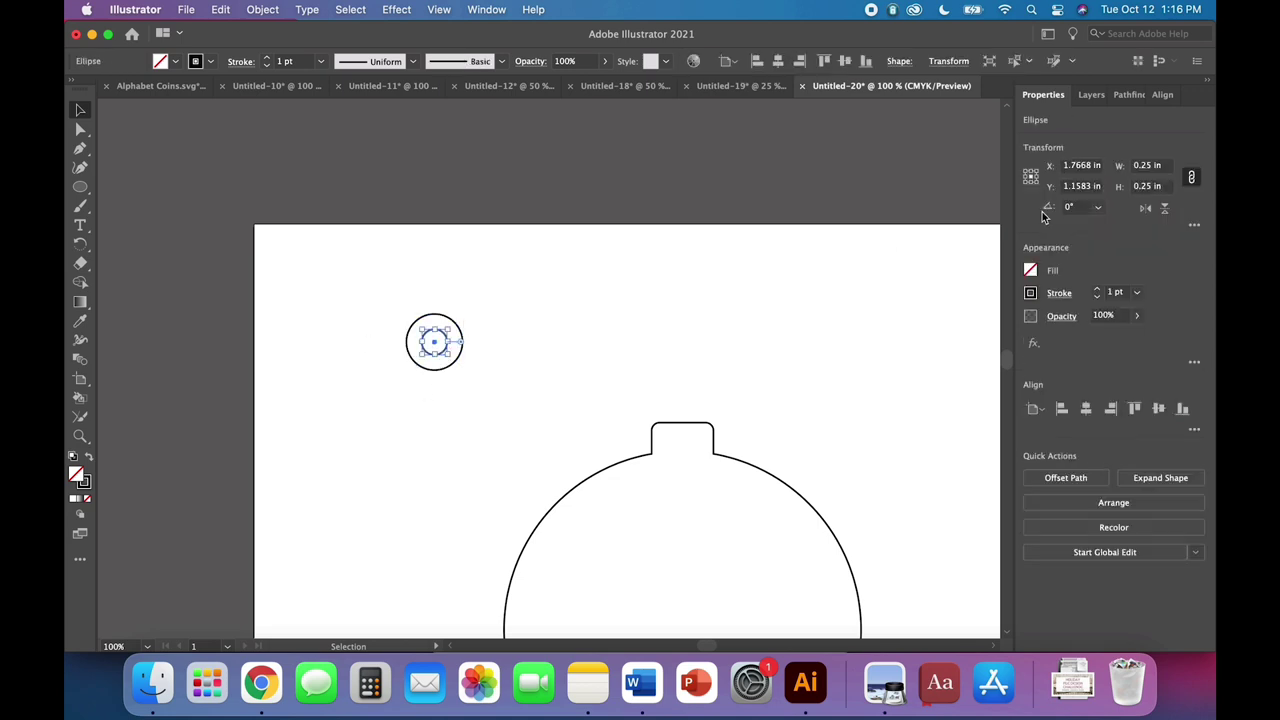
{"action": "double_click", "coordinate": [1143, 166]}
{"action": "type", "text": "1"}
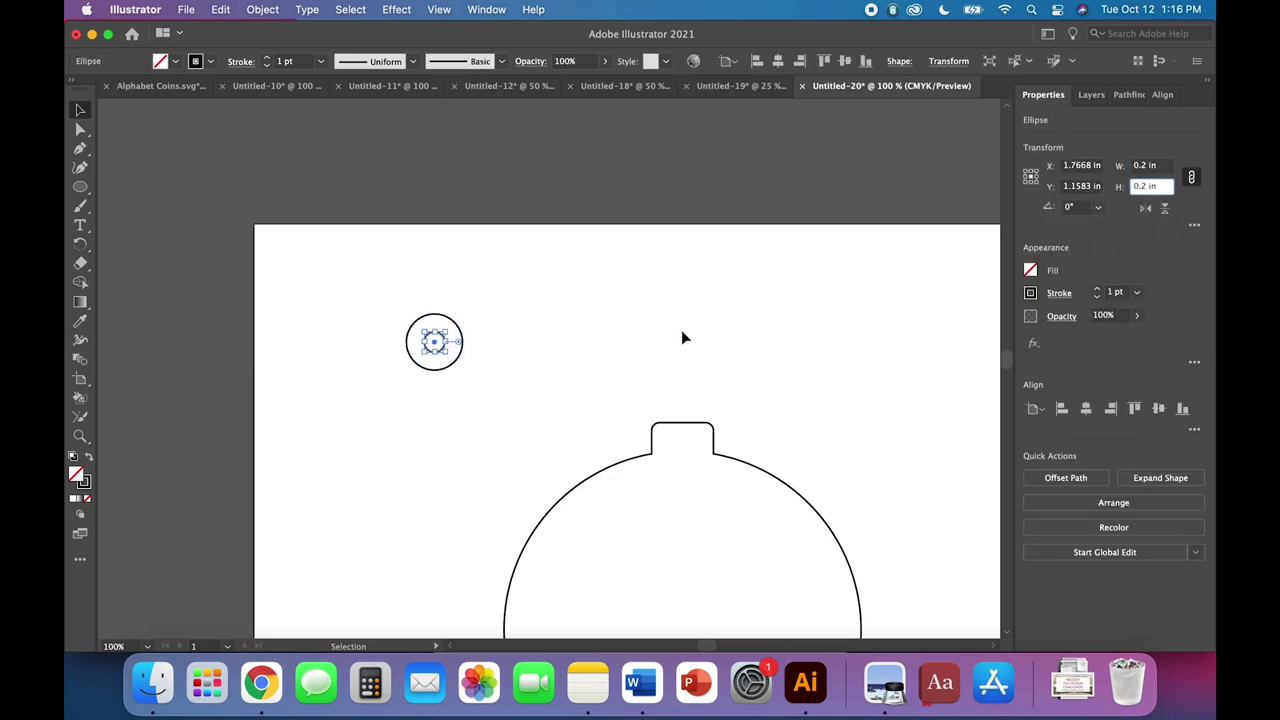
{"action": "left_click", "coordinate": [680, 336]}
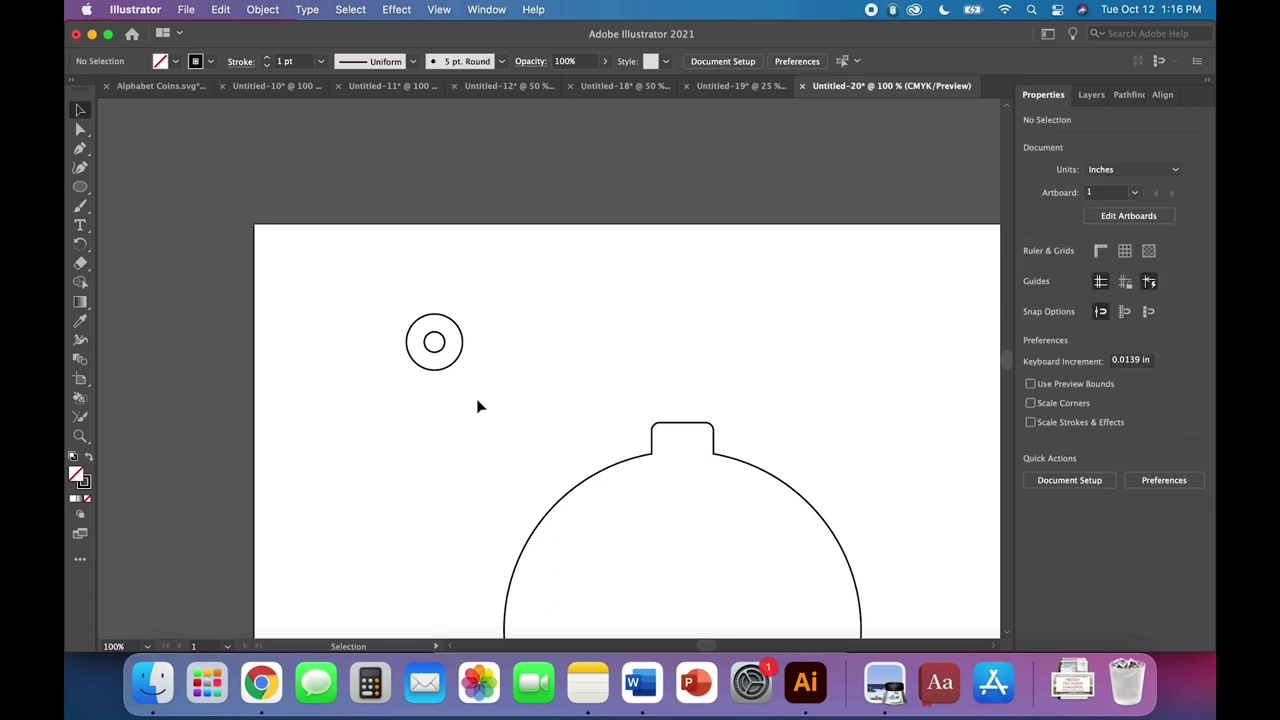
Bring the small inner circle to the front of the pair
{"action": "left_click_drag", "start_coordinate": [478, 406], "coordinate": [354, 309]}
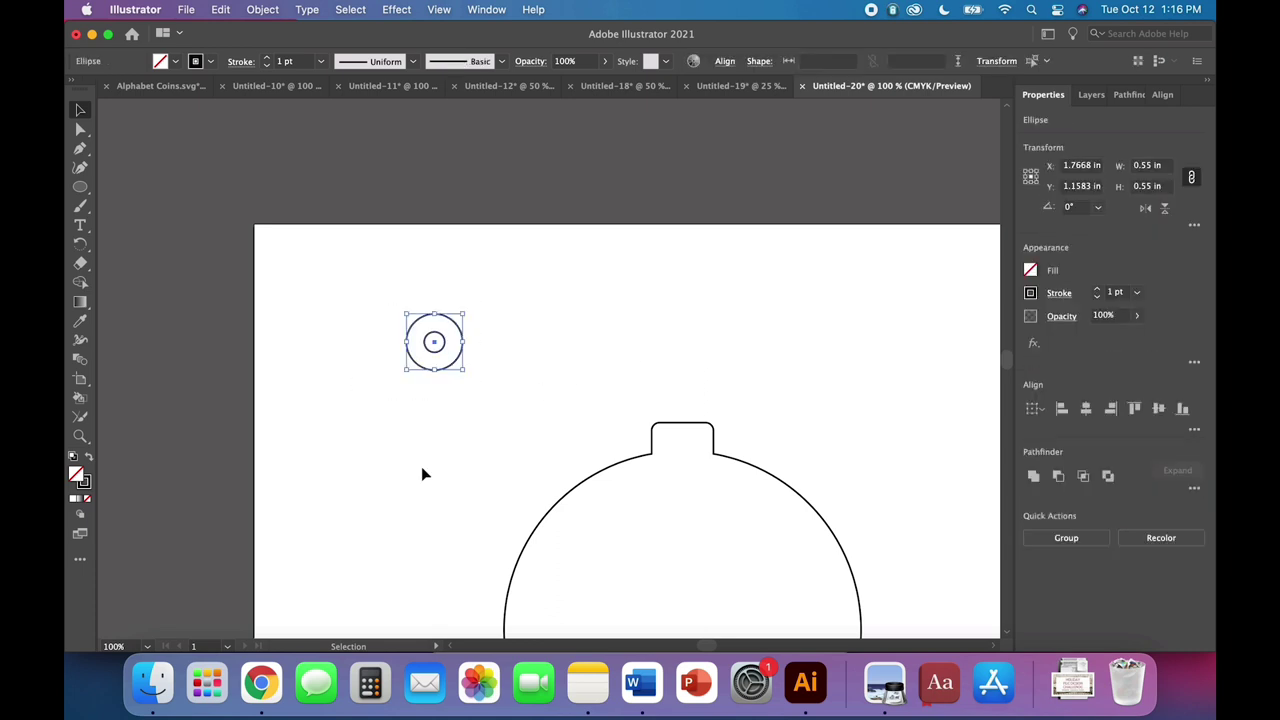
{"action": "left_click", "coordinate": [438, 399]}
{"action": "left_click", "coordinate": [442, 348]}
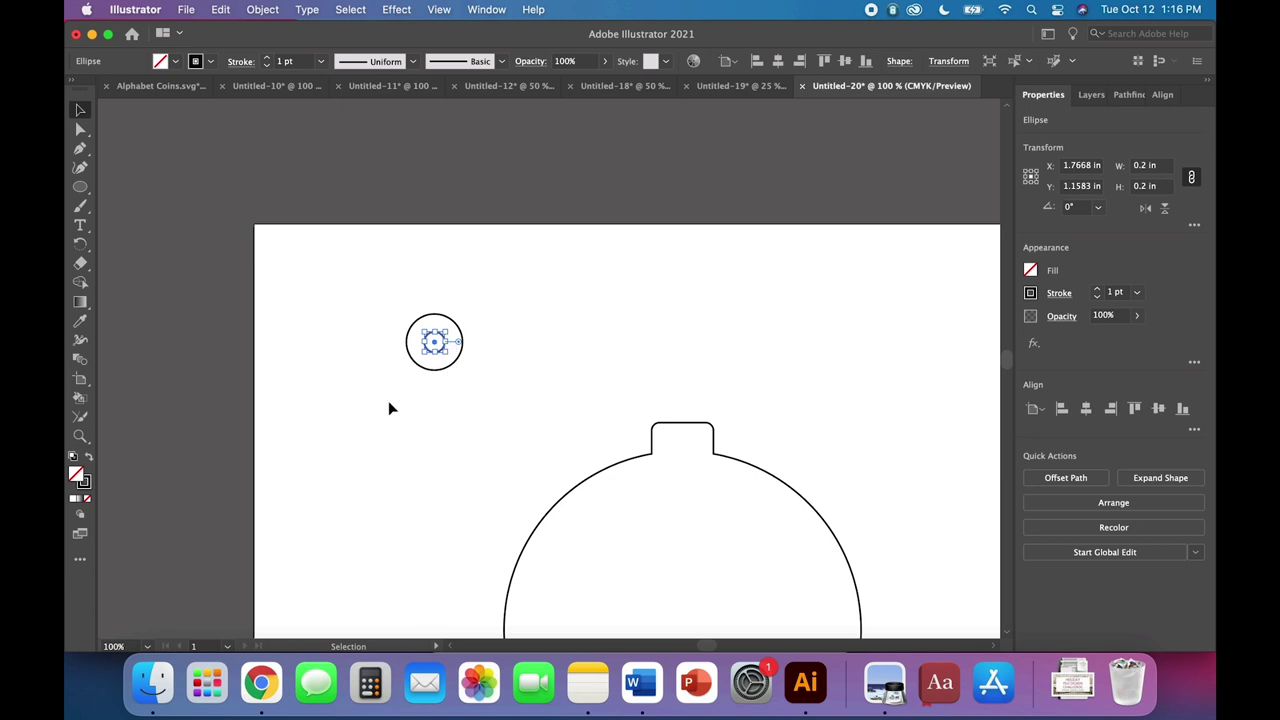
{"action": "left_click", "coordinate": [262, 9]}
{"action": "mouse_move", "coordinate": [266, 50]}
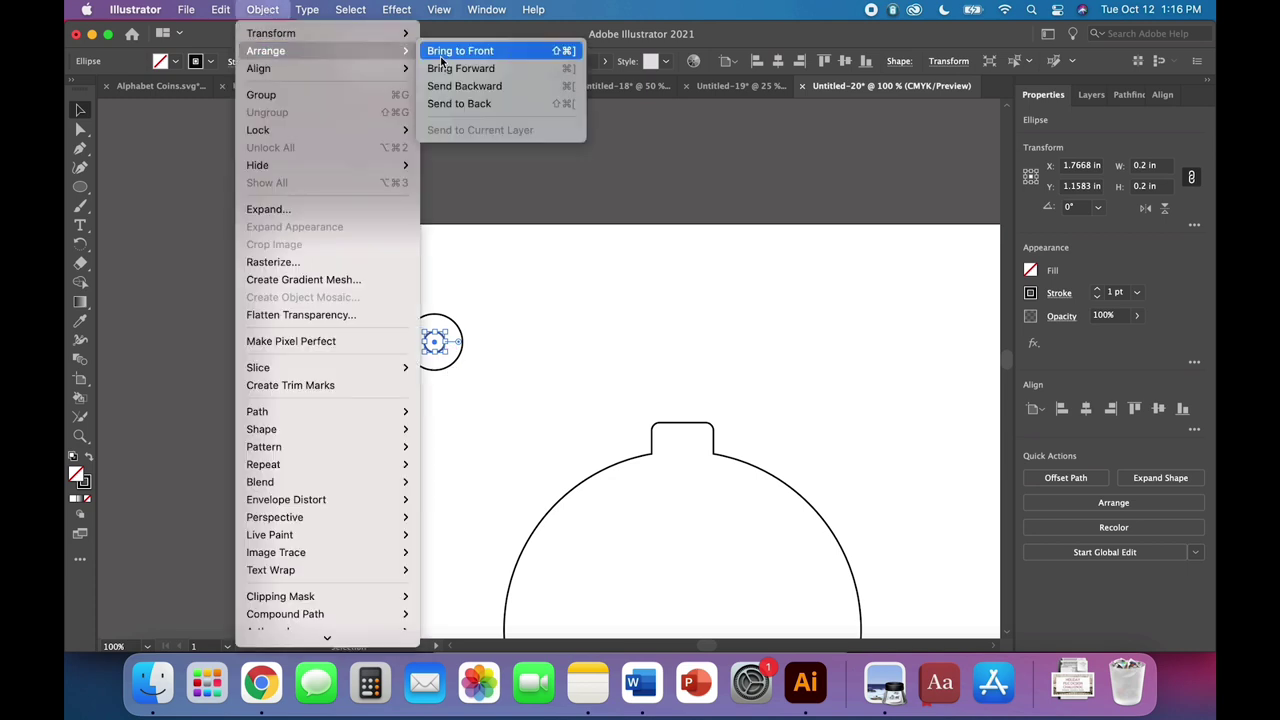
{"action": "left_click", "coordinate": [453, 50]}
Fill both circles black, punch out the inner one with Minus Front, and swap the ring to an outline
{"action": "left_click_drag", "start_coordinate": [527, 437], "coordinate": [257, 240]}
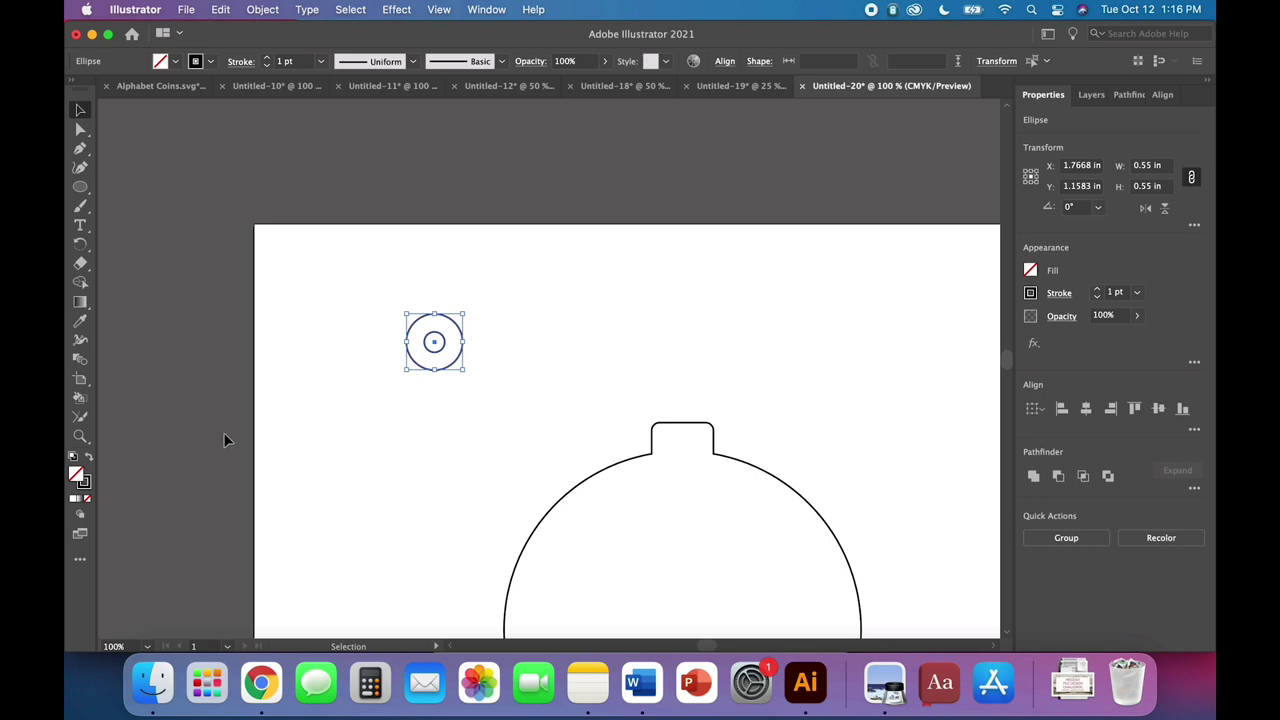
{"action": "left_click", "coordinate": [88, 457]}
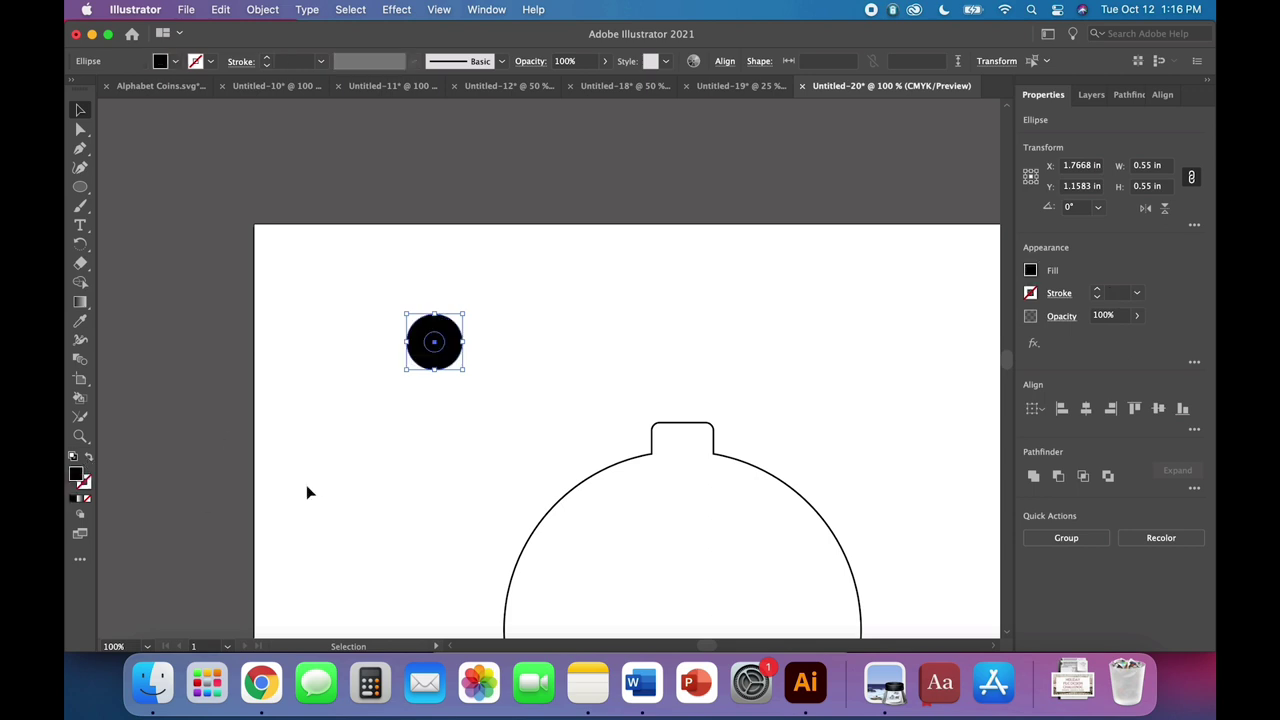
{"action": "left_click", "coordinate": [1058, 477]}
{"action": "left_click", "coordinate": [812, 378]}
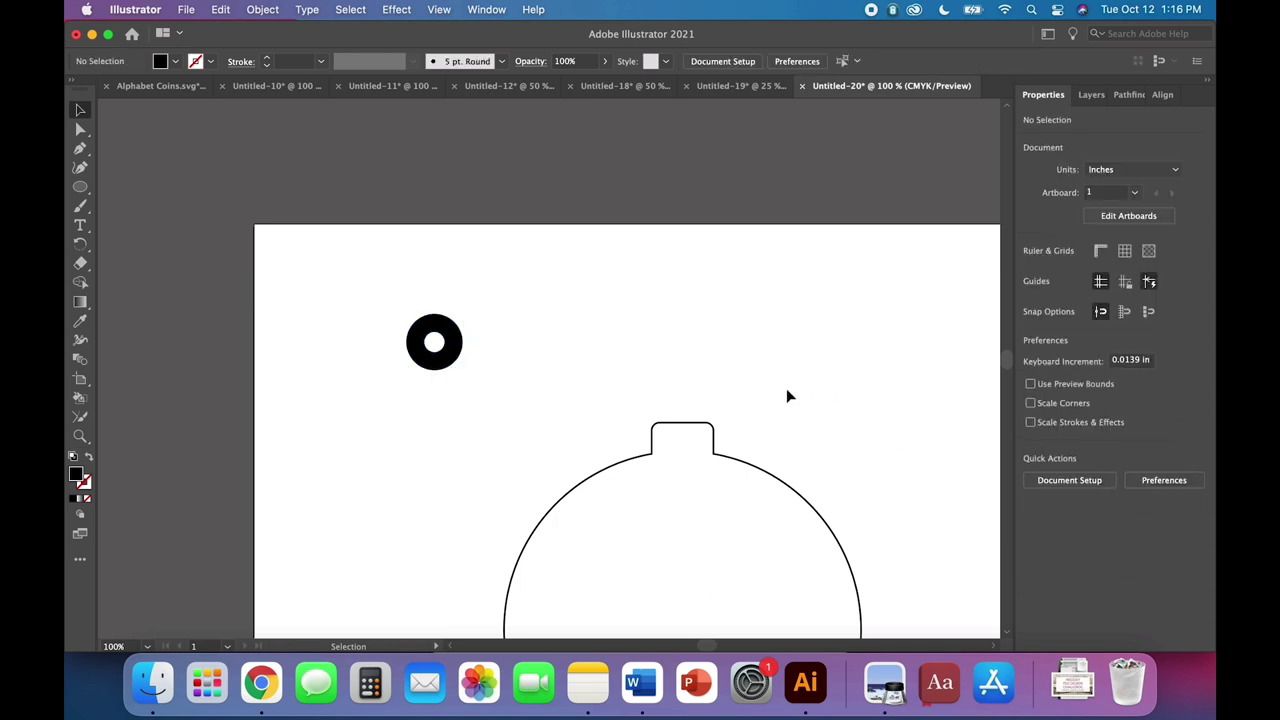
{"action": "left_click", "coordinate": [445, 360]}
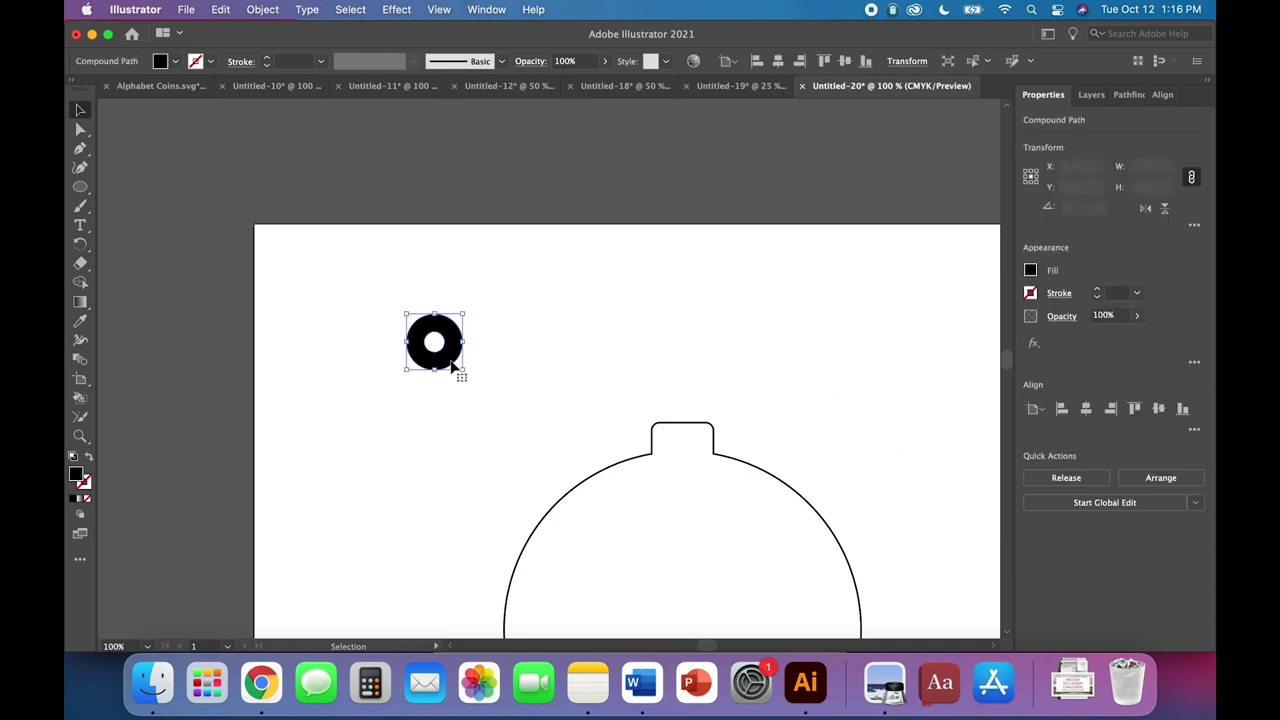
{"action": "left_click", "coordinate": [88, 457]}
Centre the ring horizontally over the dome and move it down onto the neck
{"action": "left_click", "coordinate": [492, 527]}
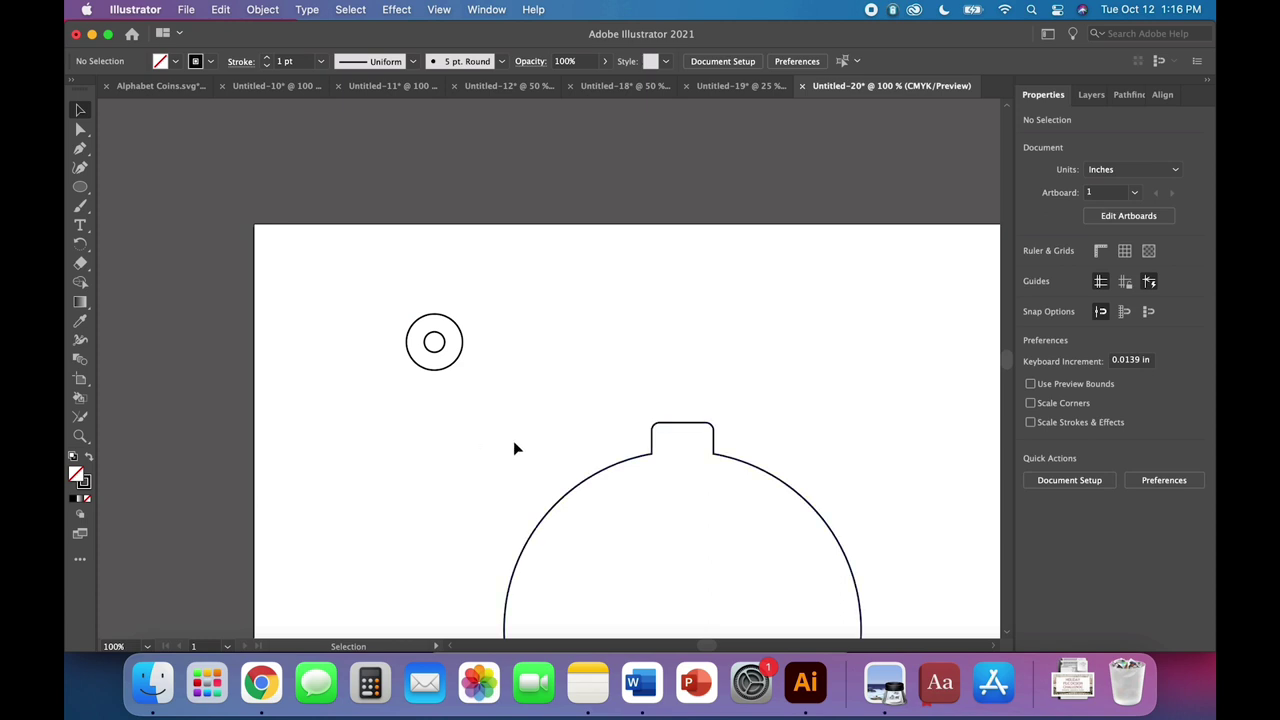
{"action": "left_click_drag", "start_coordinate": [577, 480], "coordinate": [382, 278]}
{"action": "left_click", "coordinate": [1086, 408]}
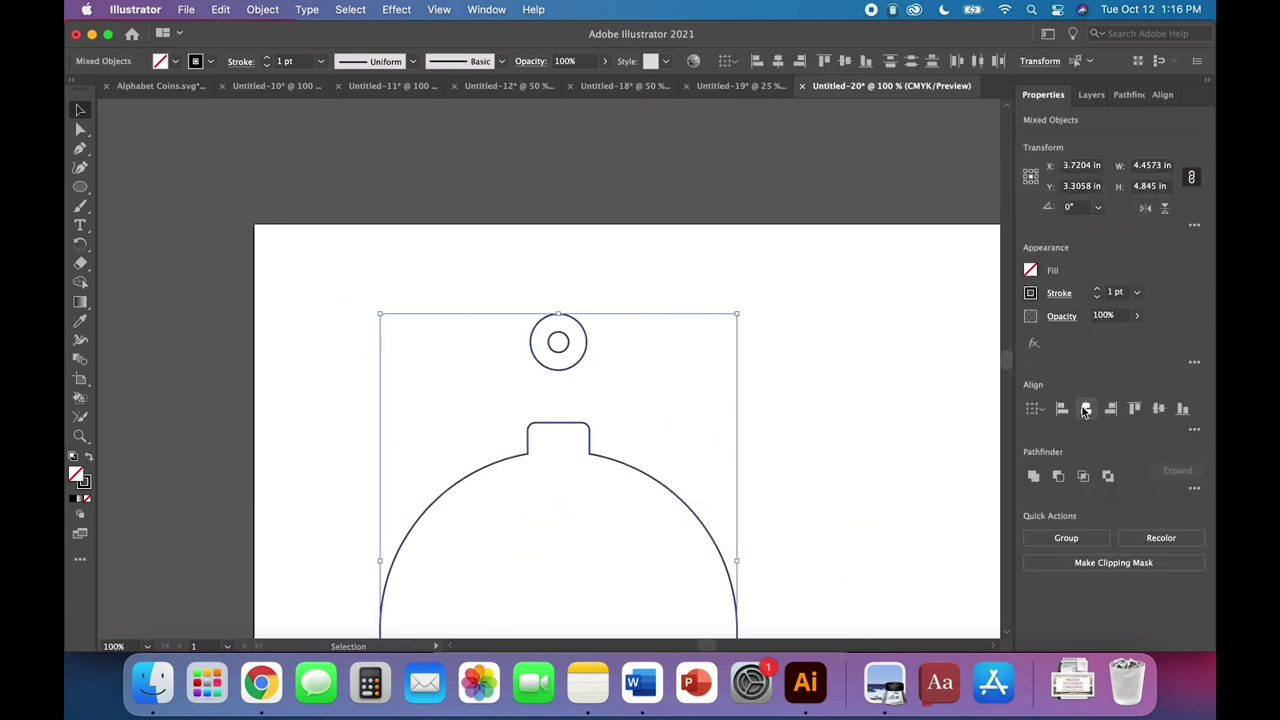
{"action": "left_click", "coordinate": [760, 388]}
{"action": "left_click_drag", "start_coordinate": [567, 370], "coordinate": [565, 440]}
Zoom in and nudge the ring slightly higher on the ornament's neck
{"action": "left_click_drag", "start_coordinate": [646, 431], "coordinate": [480, 380]}
{"action": "left_click", "coordinate": [810, 402]}
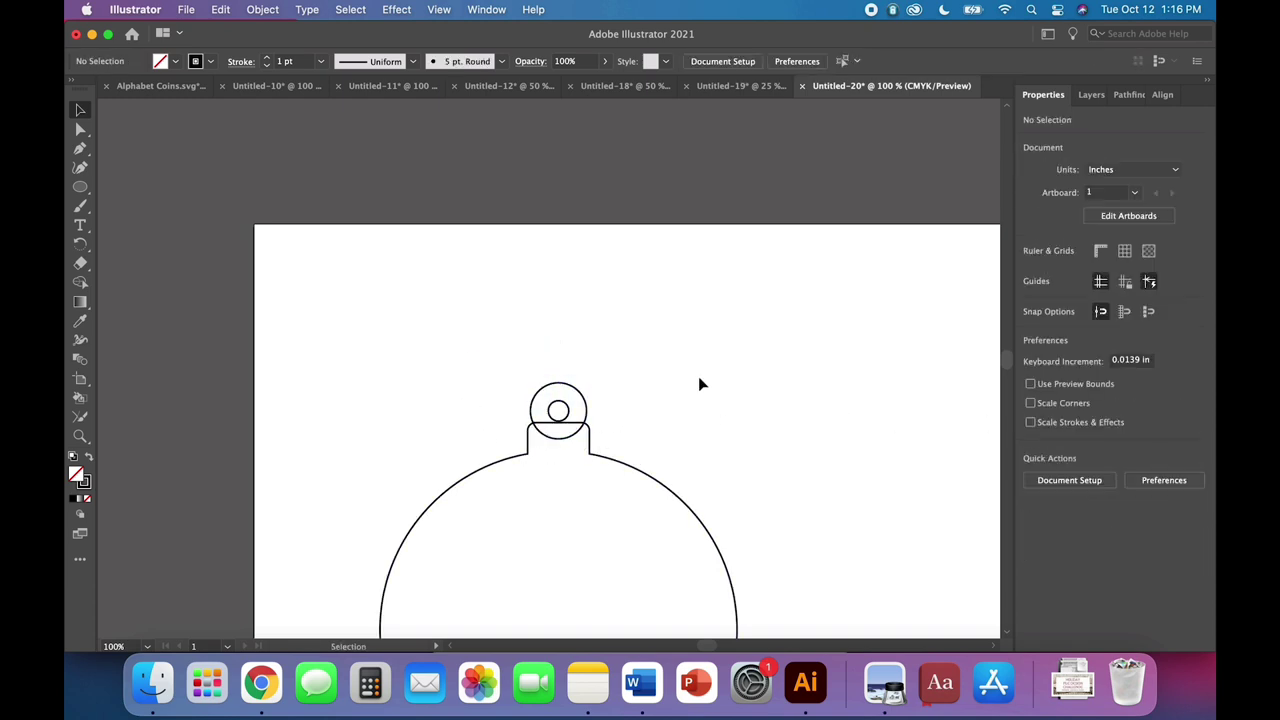
{"action": "key", "text": "super+equal"}
{"action": "key", "text": "super+equal"}
{"action": "key", "text": "super+equal"}
{"action": "scroll", "coordinate": [699, 383], "scroll_direction": "down", "scroll_amount": 3}
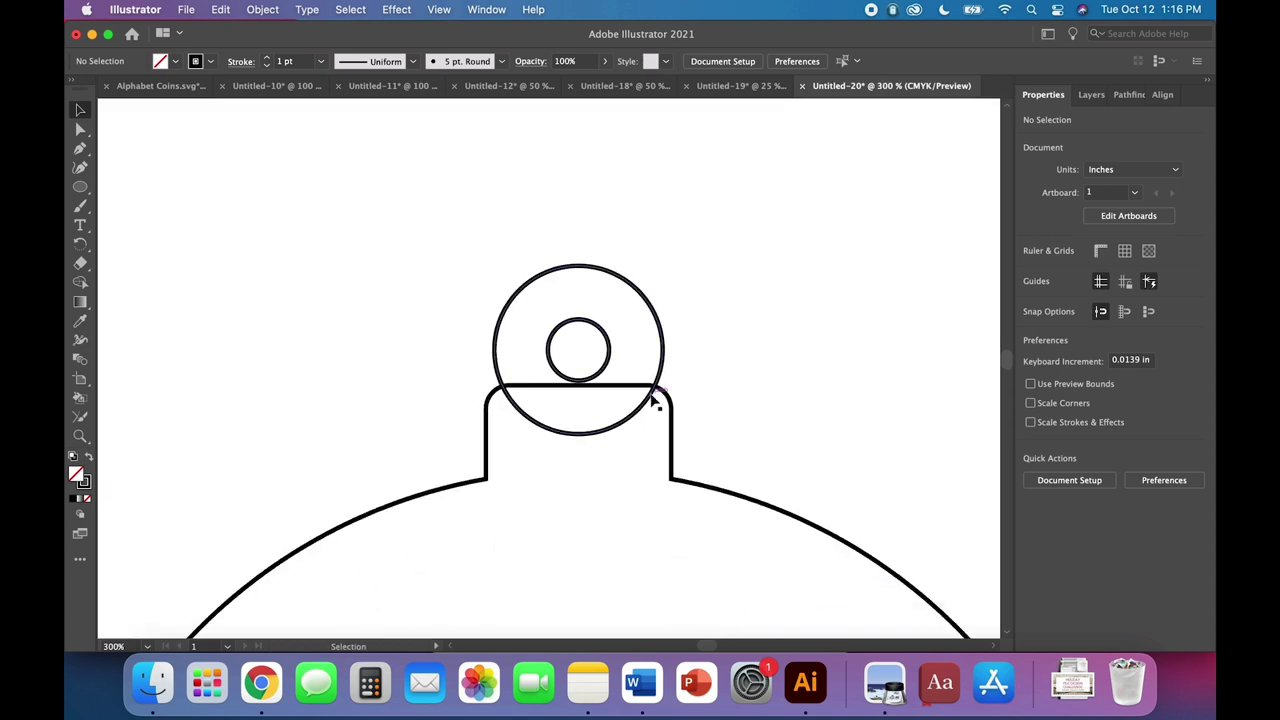
{"action": "left_click_drag", "start_coordinate": [652, 398], "coordinate": [627, 413]}
Select all and Unite the ring and dome into one outline, then zoom out
{"action": "left_click", "coordinate": [693, 418]}
{"action": "key", "text": "super+a"}
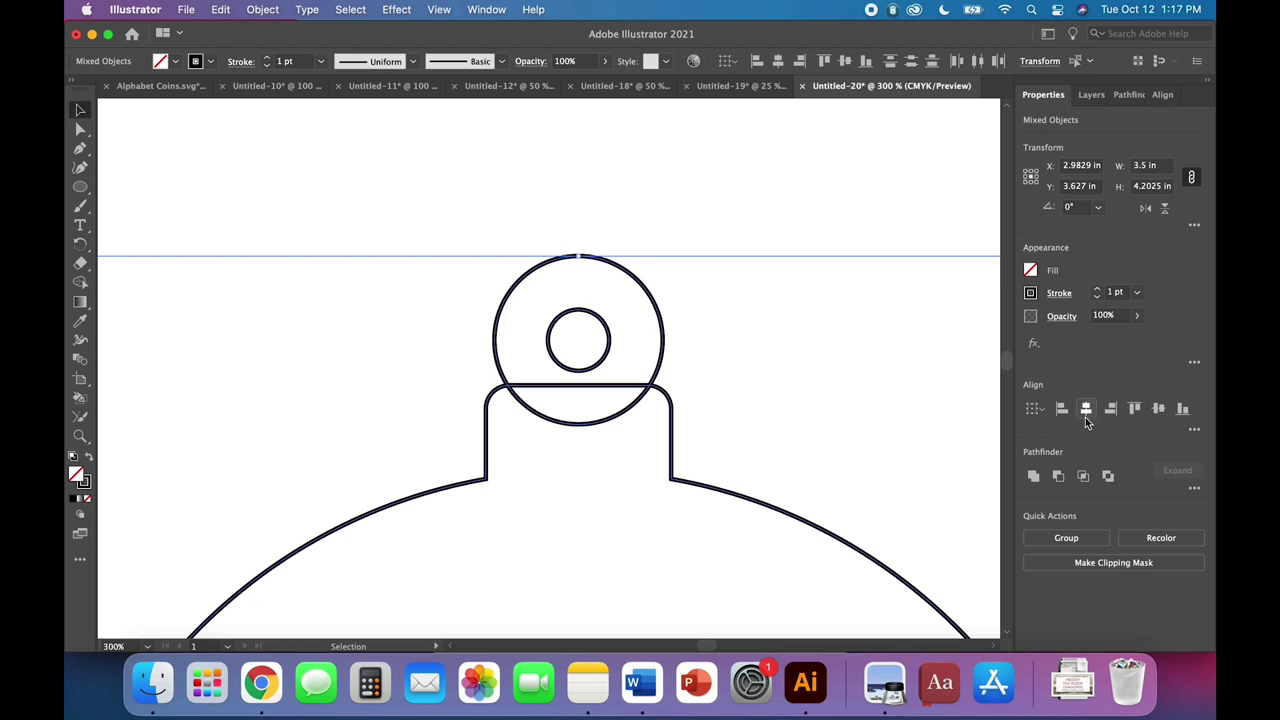
{"action": "left_click", "coordinate": [1033, 478]}
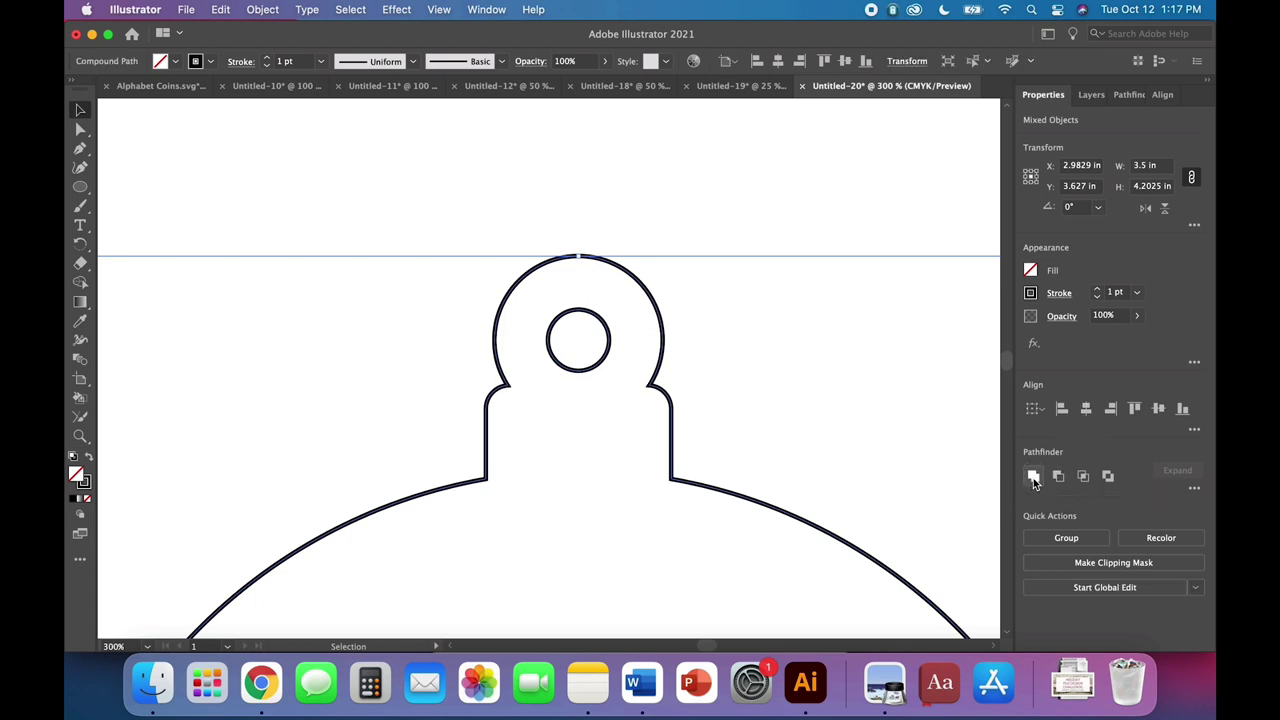
{"action": "left_click", "coordinate": [927, 454]}
{"action": "key", "text": "super+1"}
Move the ornament up-left, then copy-paste a duplicate and place it level to its right
{"action": "key", "text": "super+minus"}
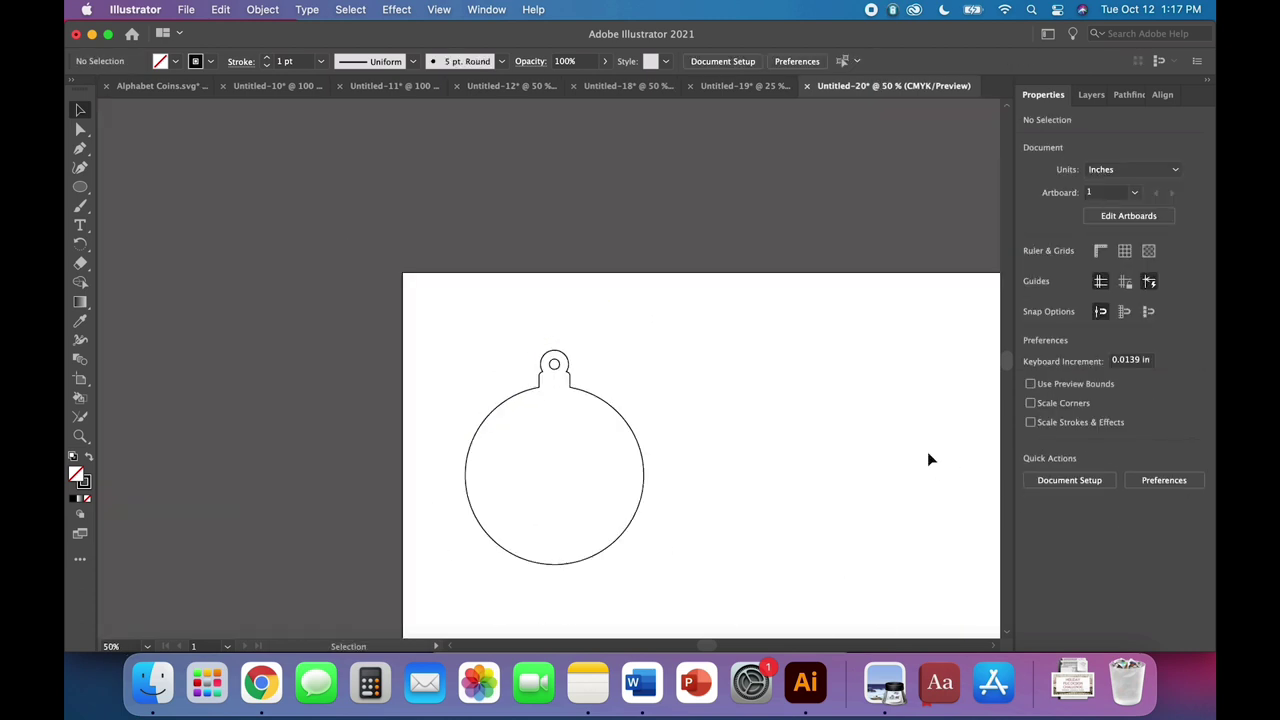
{"action": "scroll", "coordinate": [928, 453], "scroll_direction": "down", "scroll_amount": 2}
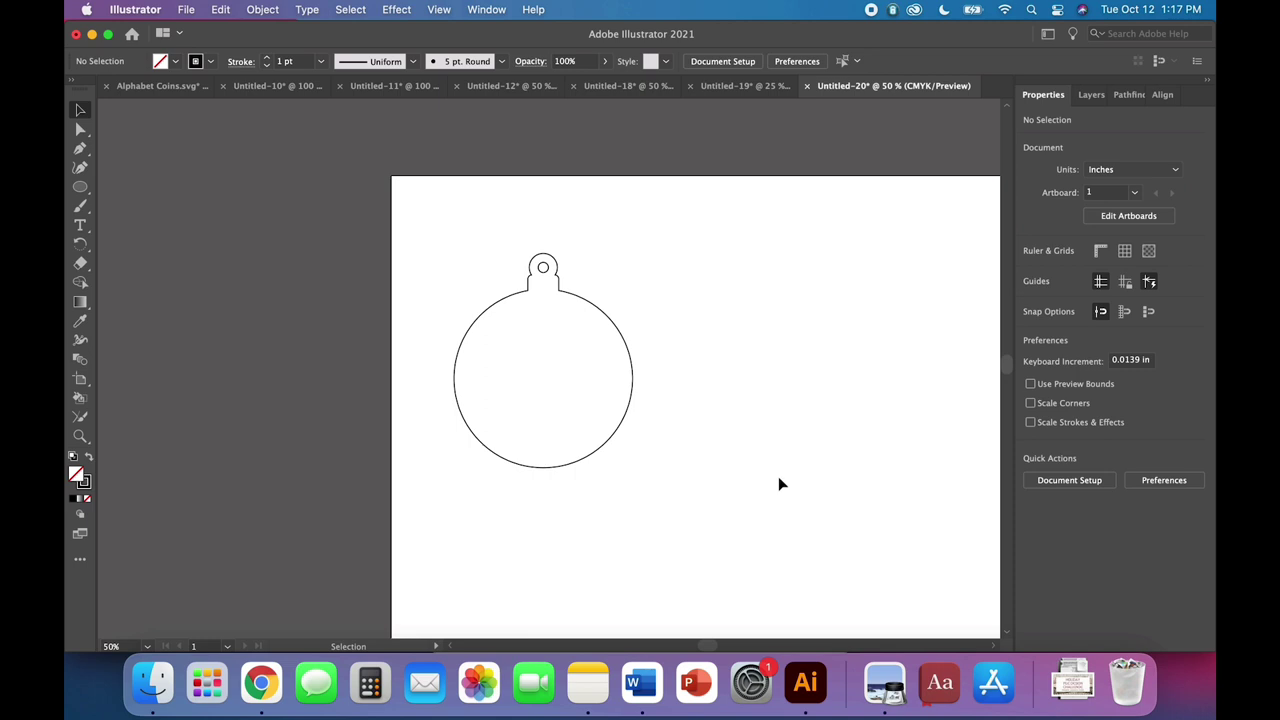
{"action": "left_click_drag", "start_coordinate": [618, 421], "coordinate": [574, 361]}
{"action": "key", "text": "super+c"}
{"action": "key", "text": "super+v"}
{"action": "left_click_drag", "start_coordinate": [614, 458], "coordinate": [747, 382]}
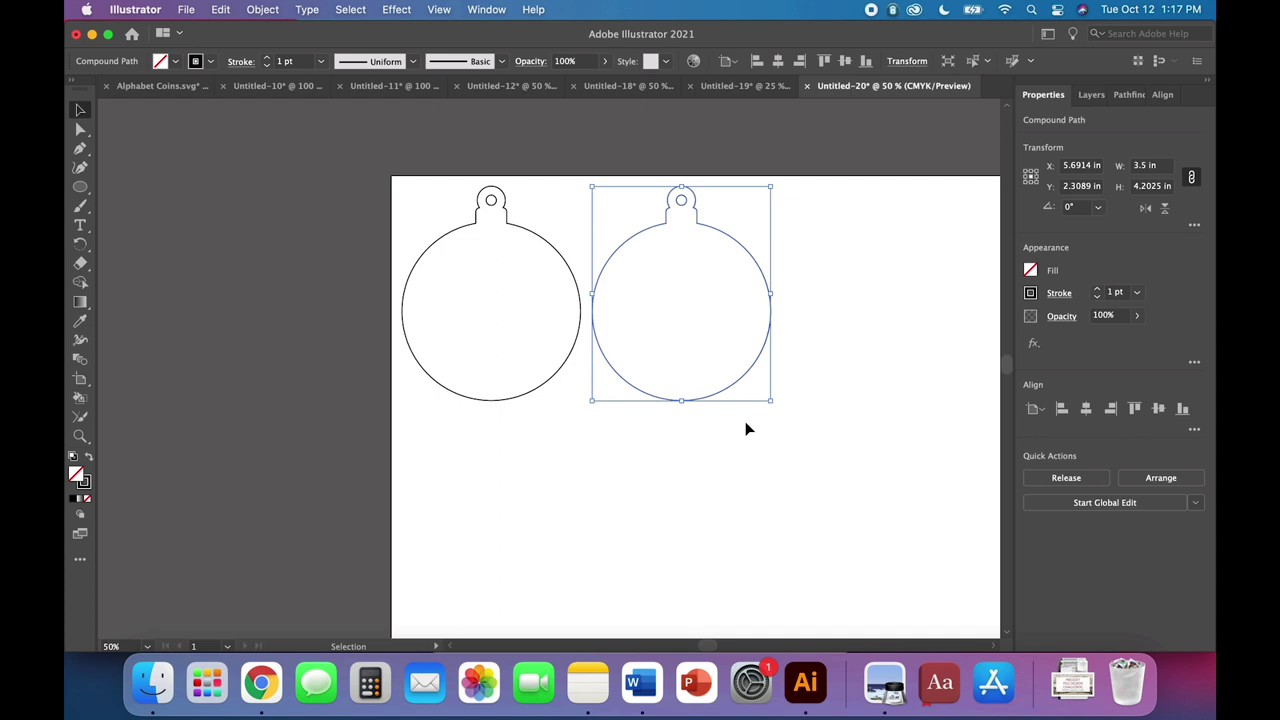
{"action": "left_click", "coordinate": [745, 428]}
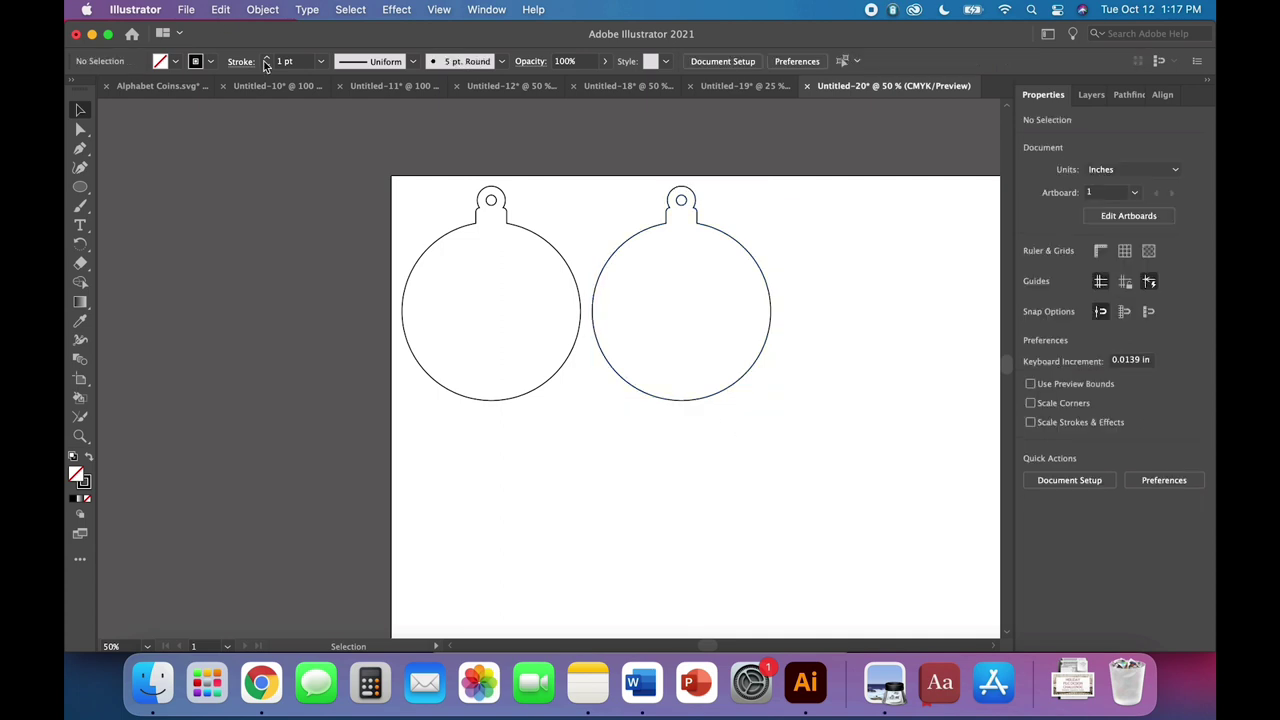
Draw a 3.5 × 3.5 in circle with the Ellipse tool
{"action": "left_click", "coordinate": [80, 187]}
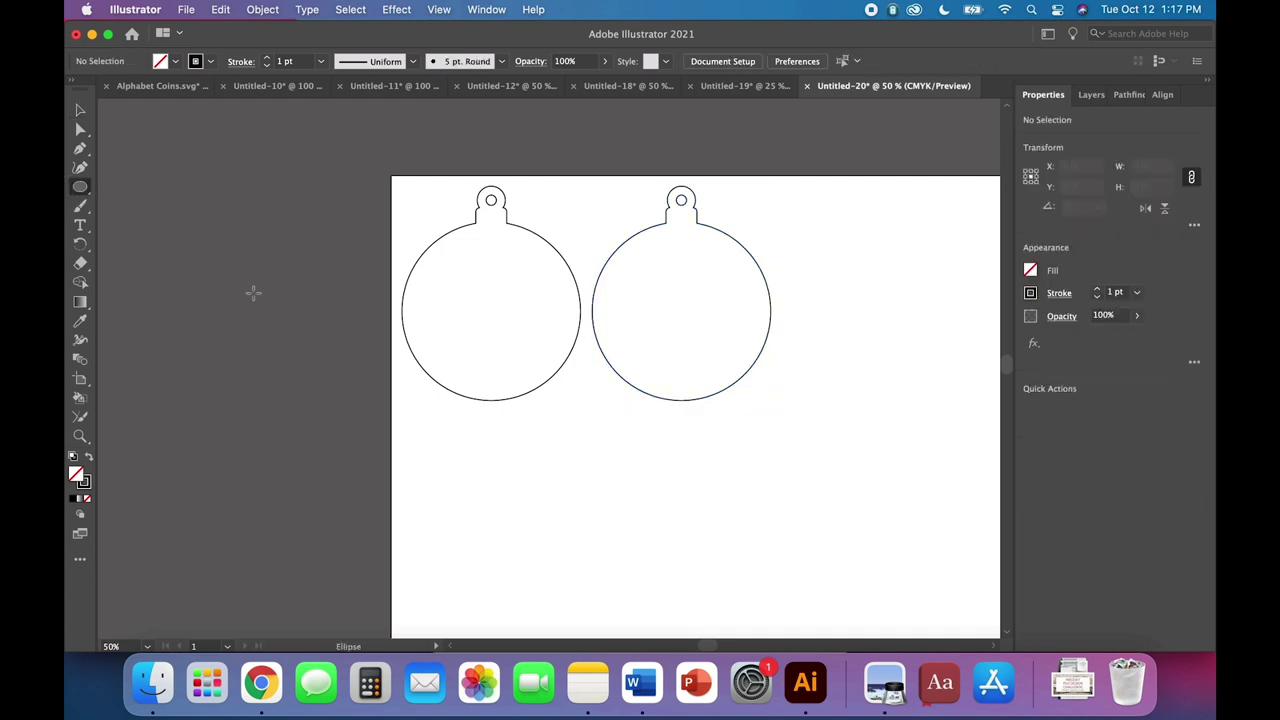
{"action": "left_click", "coordinate": [484, 452]}
{"action": "type", "text": "3.5"}
{"action": "key", "text": "Tab"}
{"action": "type", "text": "3.5"}
{"action": "key", "text": "Return"}
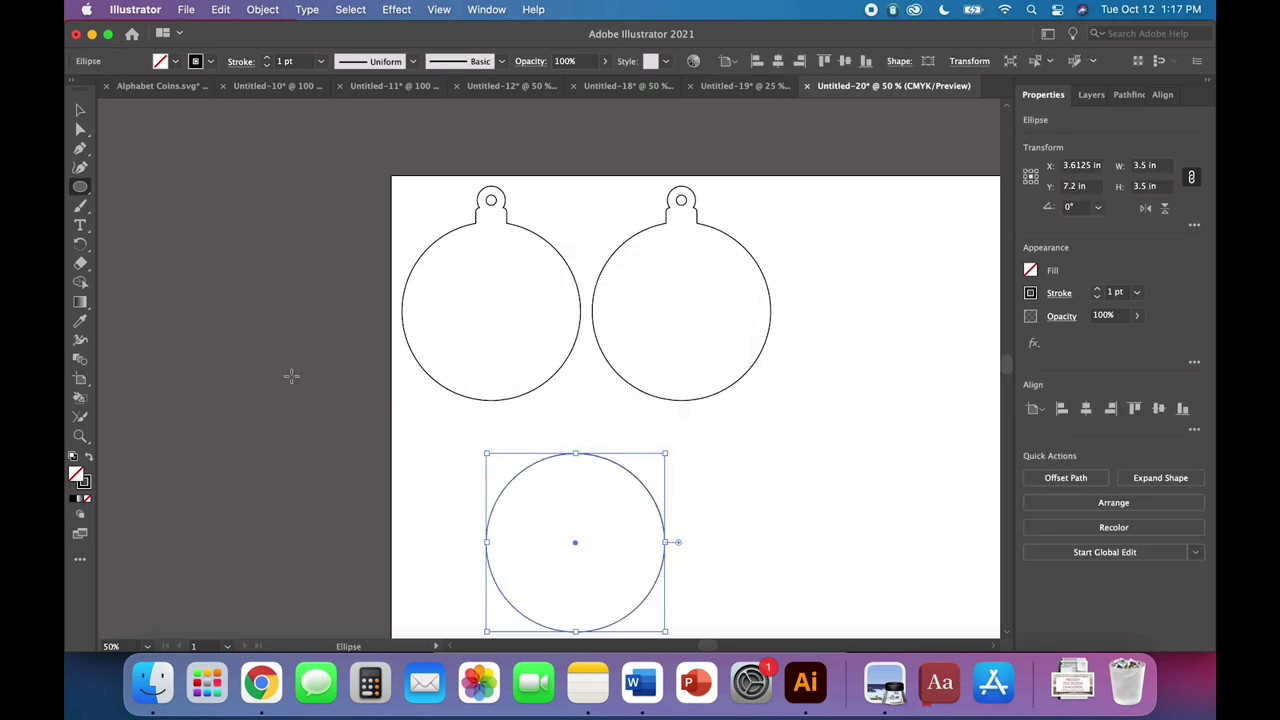
{"action": "scroll", "coordinate": [589, 418], "scroll_direction": "right", "scroll_amount": 5}
{"action": "scroll", "coordinate": [589, 418], "scroll_direction": "down", "scroll_amount": 2}
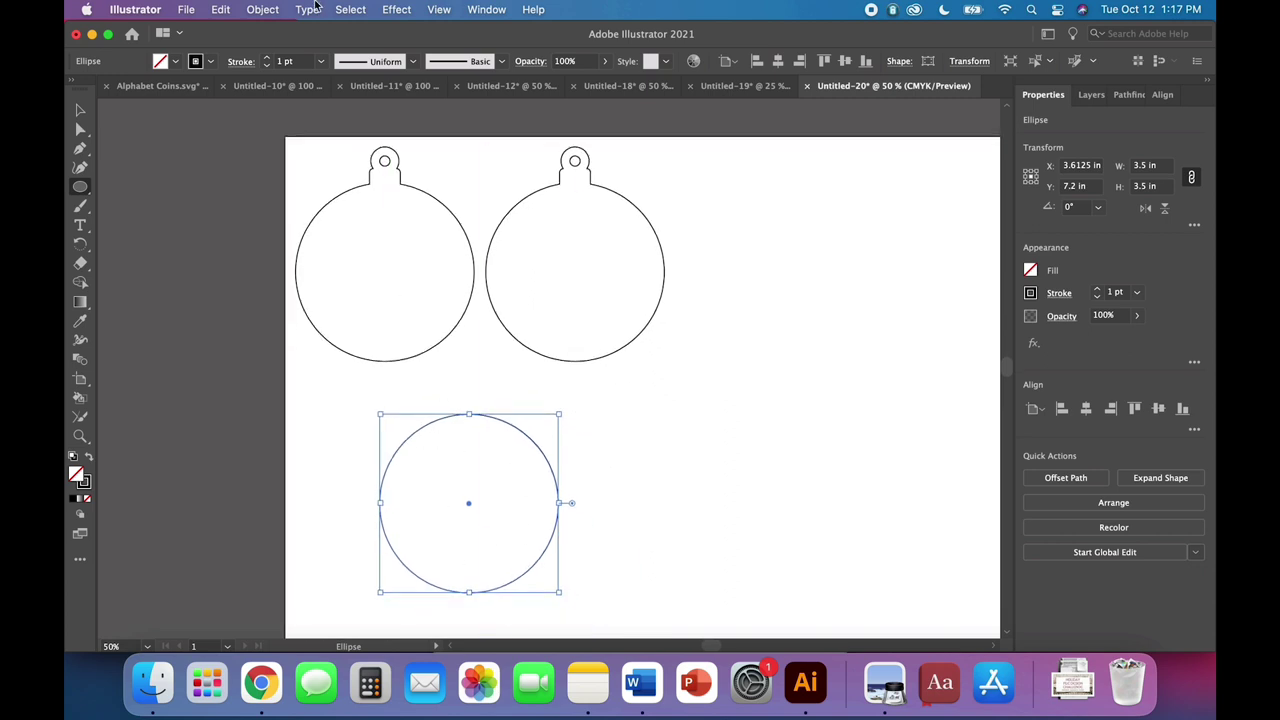
Offset the circle's path by -0.25 in to create a 3 in inner circle
{"action": "left_click", "coordinate": [277, 10]}
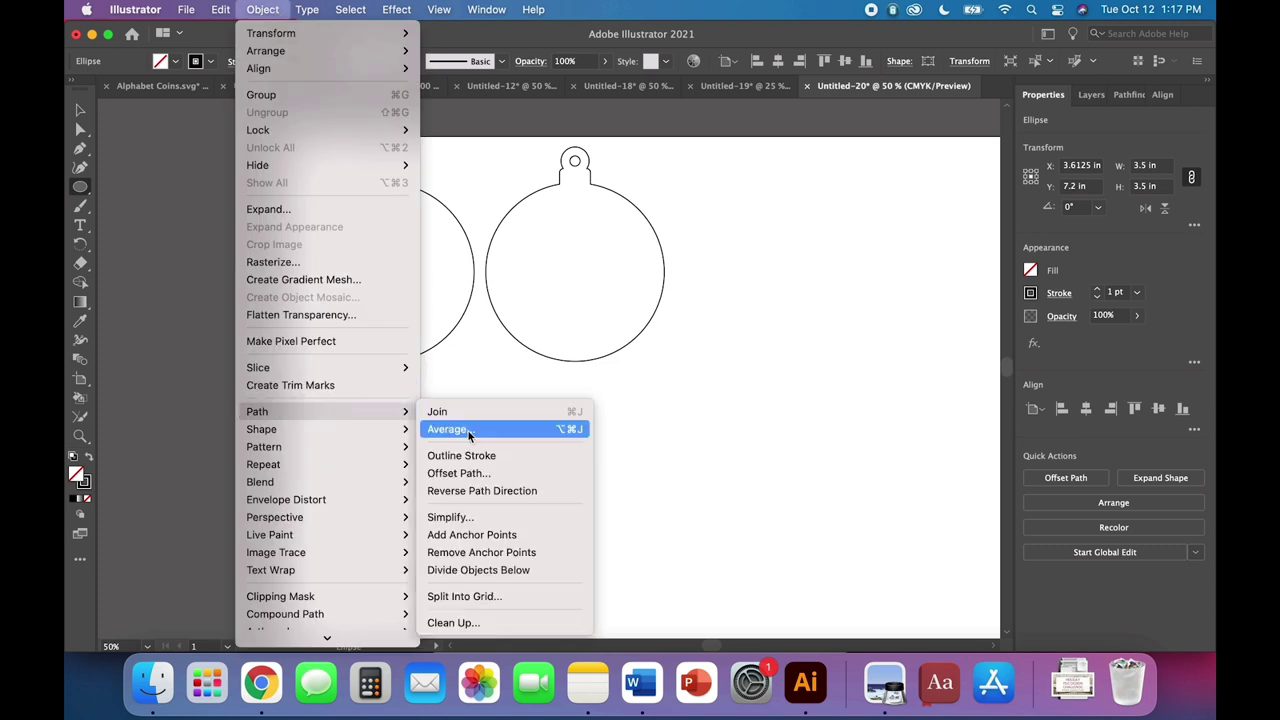
{"action": "left_click", "coordinate": [460, 476]}
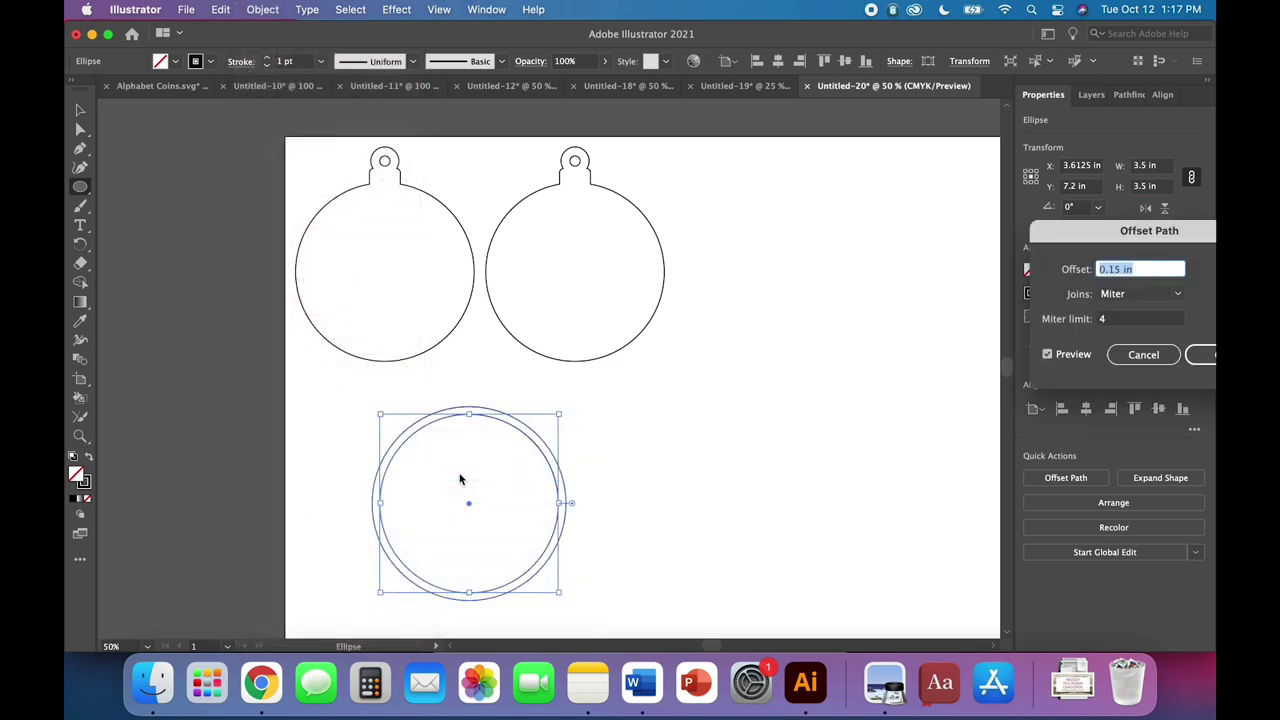
{"action": "type", "text": "-.25"}
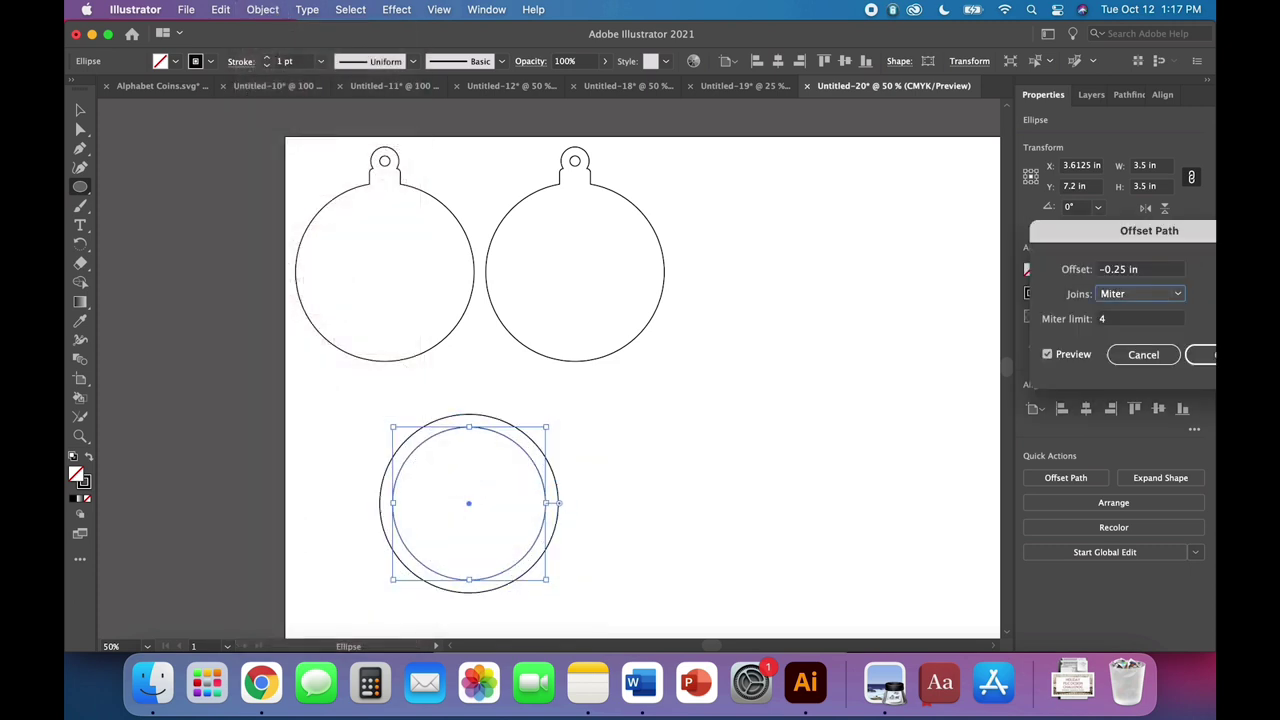
{"action": "key", "text": "Return"}
Give the outer 3.5 in circle a solid black fill
{"action": "left_click", "coordinate": [81, 110]}
{"action": "left_click", "coordinate": [583, 451]}
{"action": "left_click_drag", "start_coordinate": [589, 526], "coordinate": [463, 505]}
{"action": "left_click", "coordinate": [691, 549]}
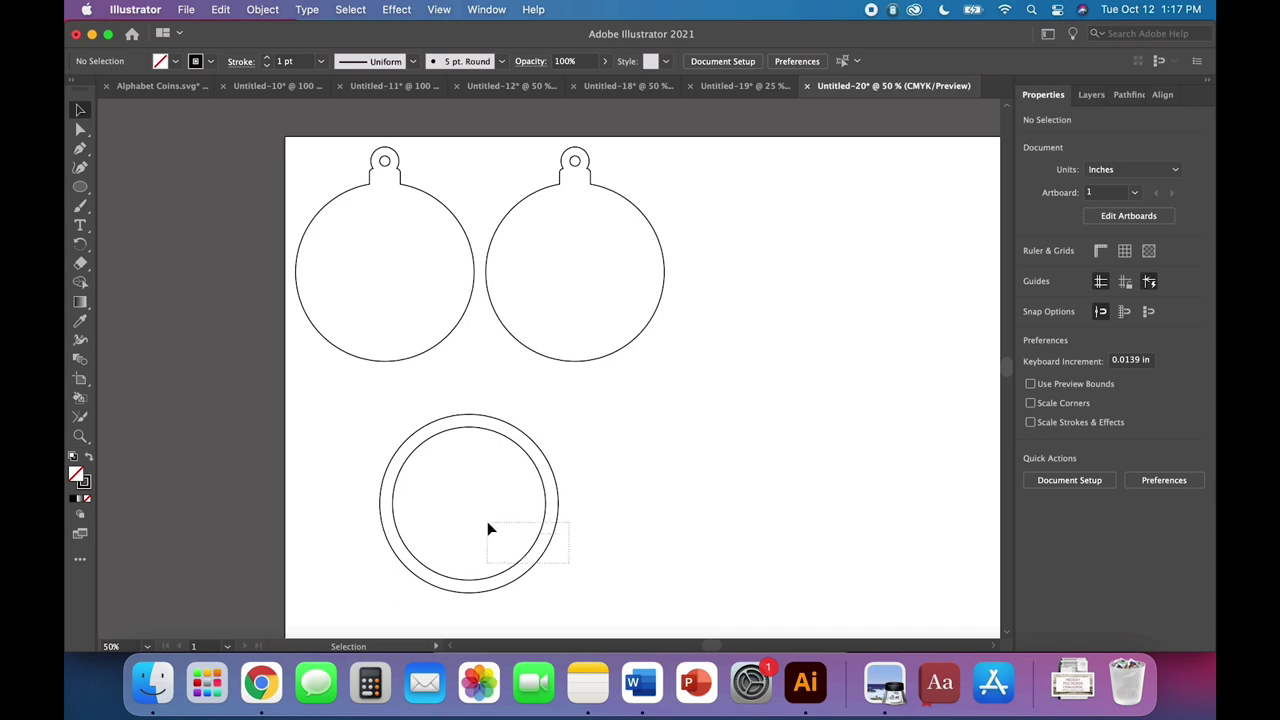
{"action": "left_click", "coordinate": [381, 505]}
{"action": "left_click", "coordinate": [88, 457]}
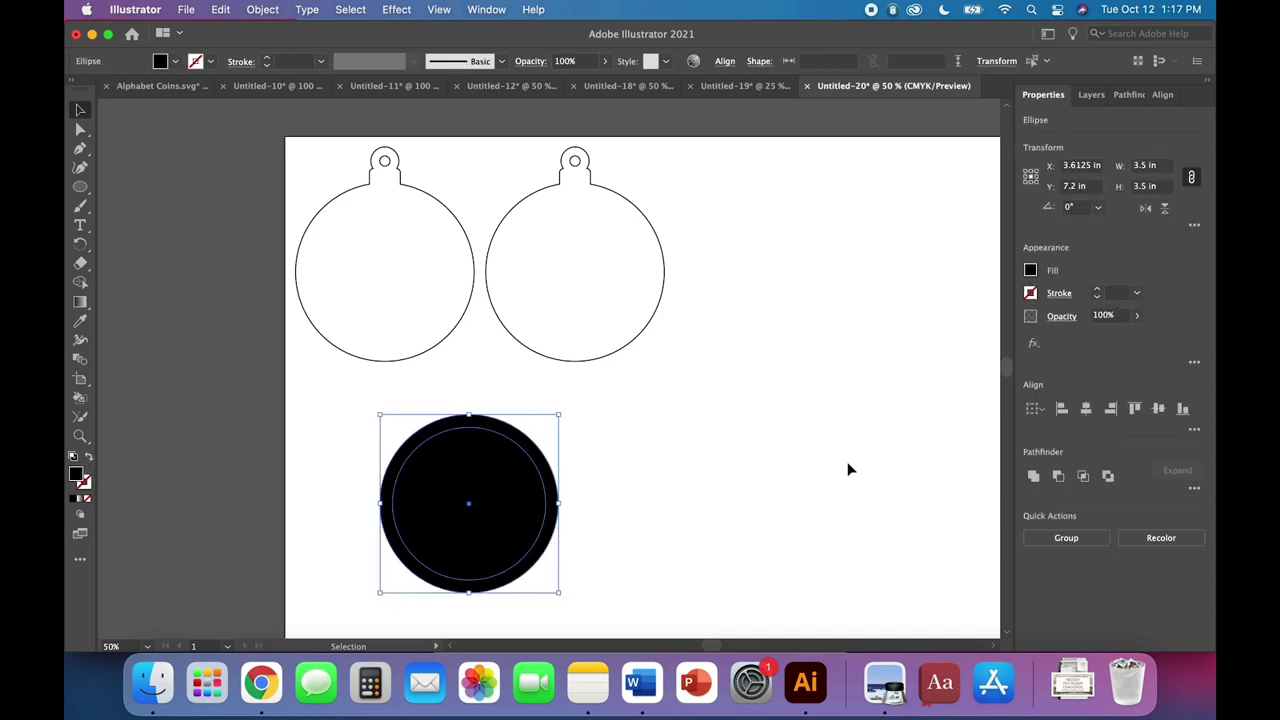
{"action": "left_click", "coordinate": [938, 497]}
Bring the inner 3 in circle to the front
{"action": "left_click", "coordinate": [540, 512]}
{"action": "left_click", "coordinate": [256, 10]}
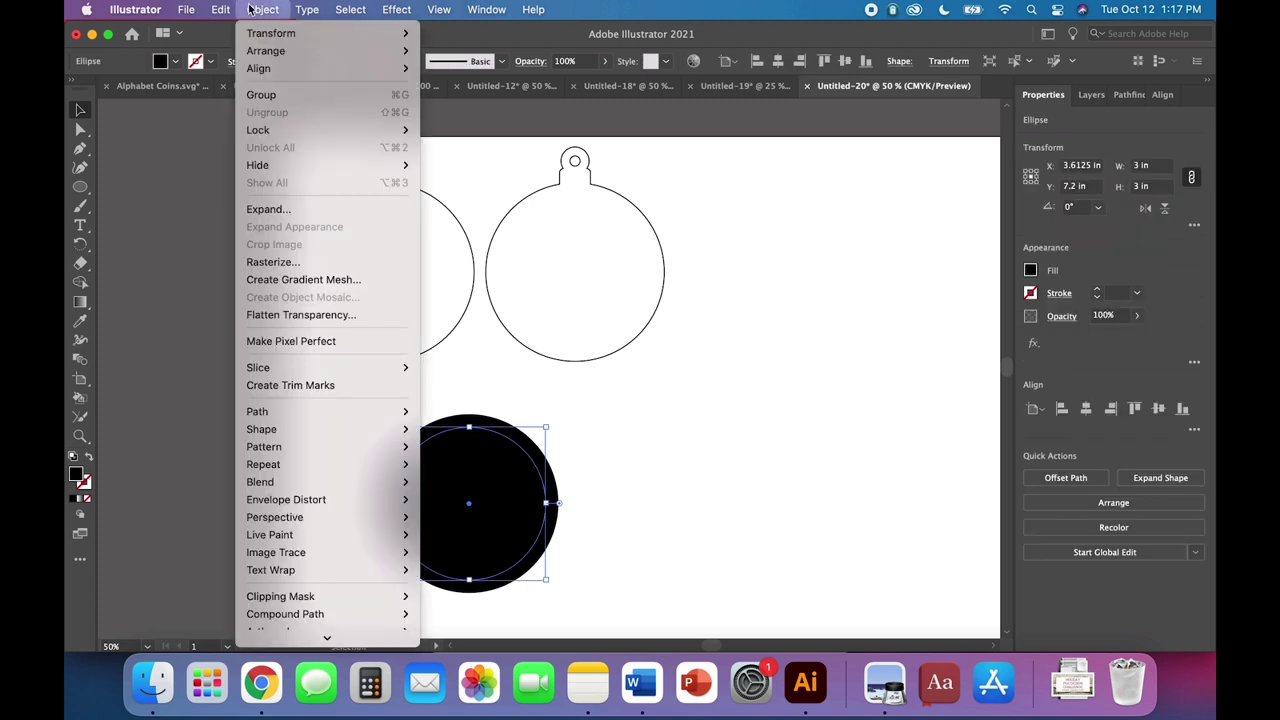
{"action": "mouse_move", "coordinate": [258, 50]}
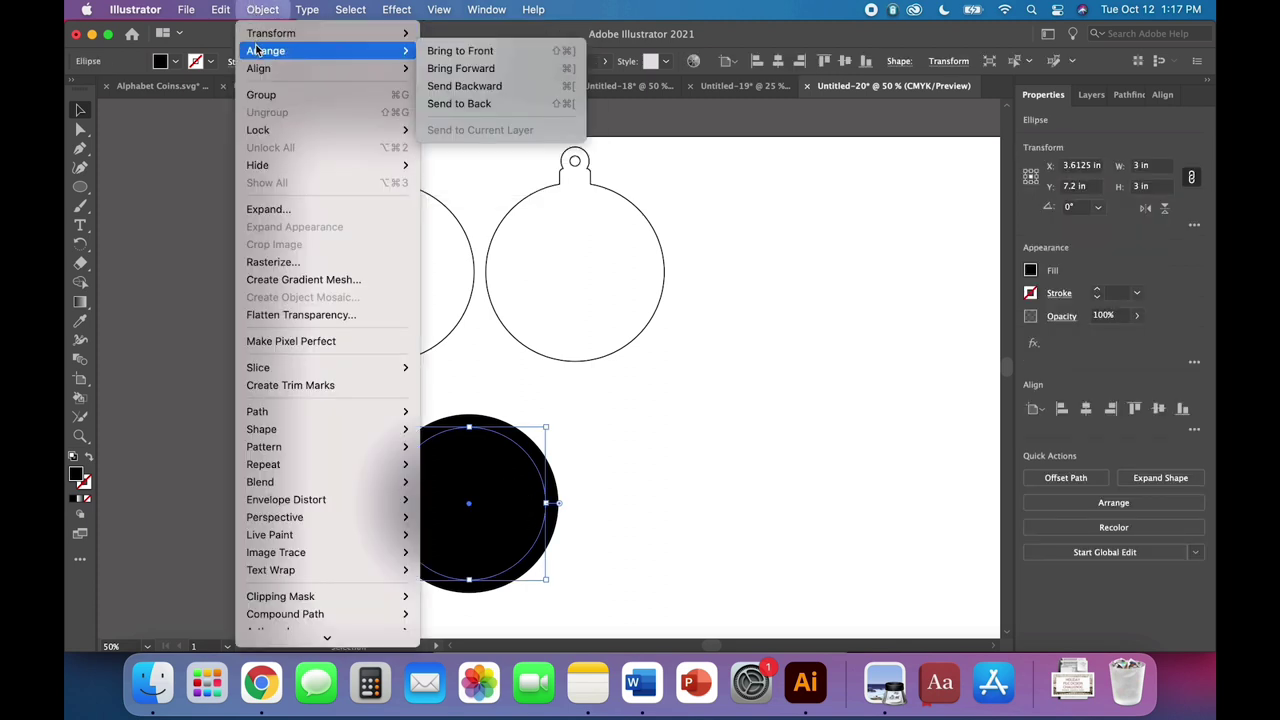
{"action": "left_click", "coordinate": [452, 52]}
{"action": "left_click", "coordinate": [597, 517]}
Cut the inner circle out with Minus Front, make the ring an outline, and move it onto the second ornament
{"action": "left_click", "coordinate": [552, 505]}
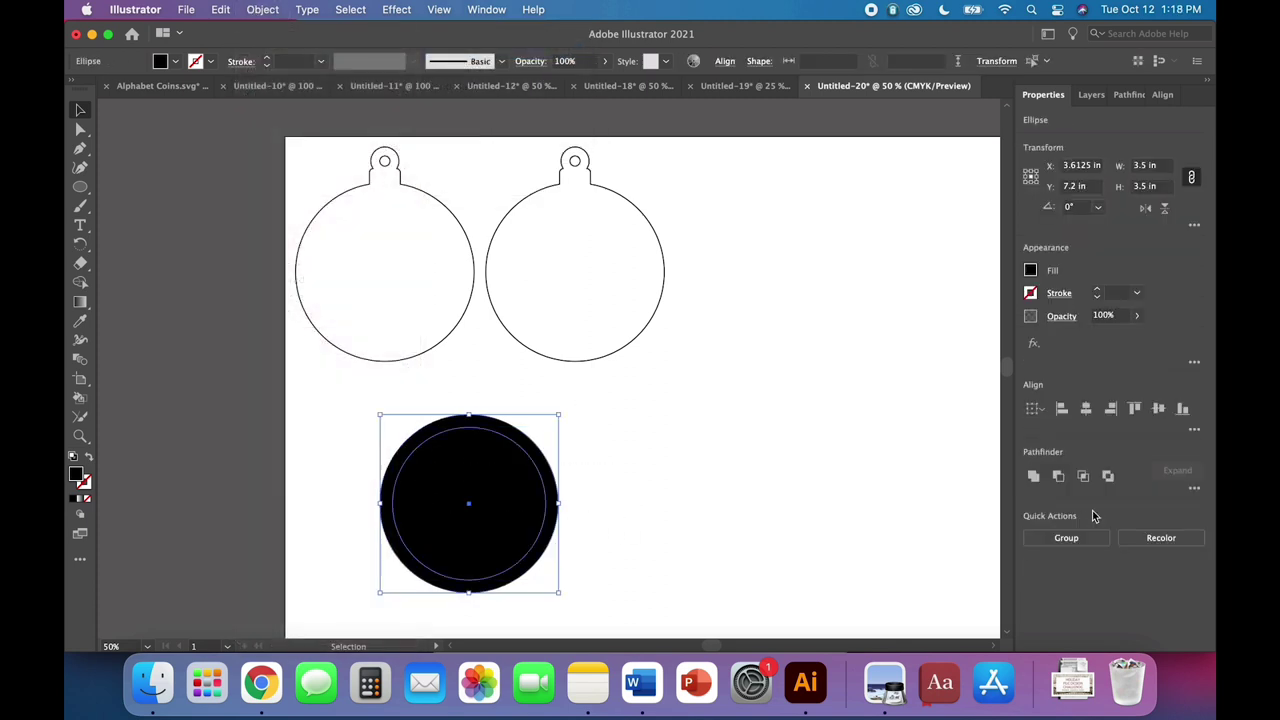
{"action": "left_click", "coordinate": [1058, 476]}
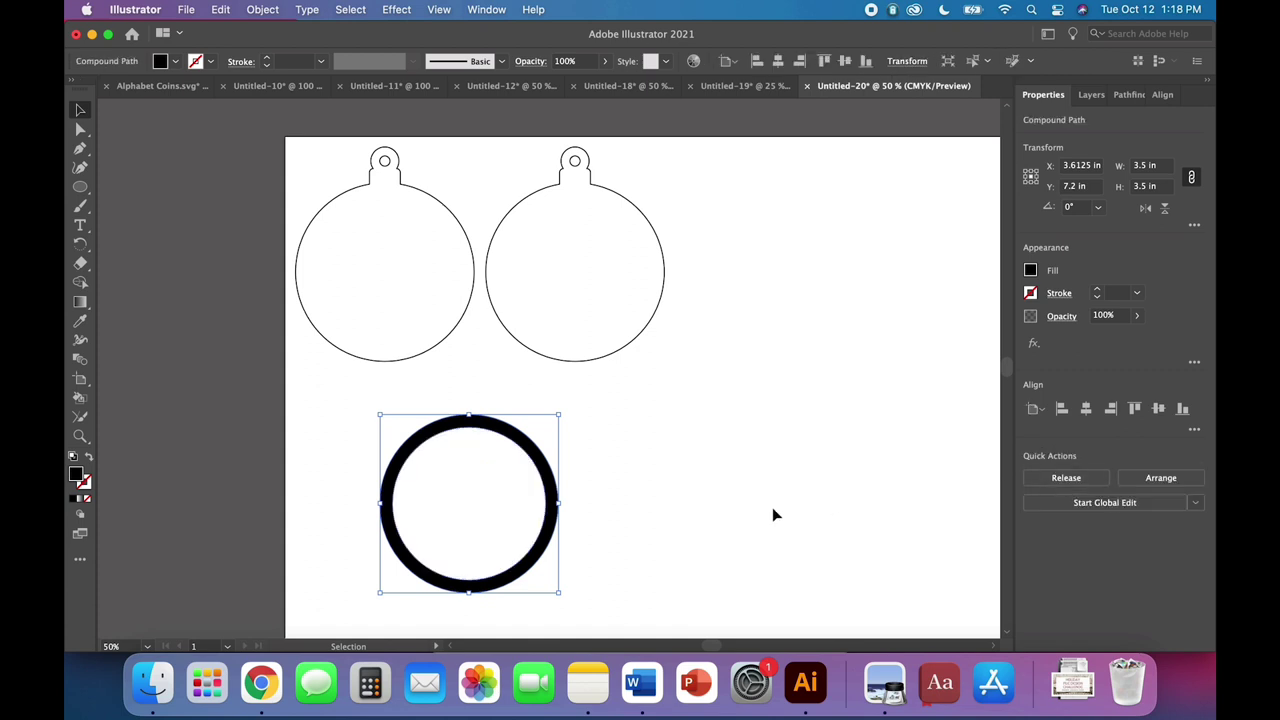
{"action": "left_click", "coordinate": [89, 460]}
{"action": "left_click", "coordinate": [627, 581]}
{"action": "left_click_drag", "start_coordinate": [538, 563], "coordinate": [646, 335]}
Drag the frame ring off the ornament and reposition it beneath, between the two ornaments
{"action": "left_click", "coordinate": [666, 465]}
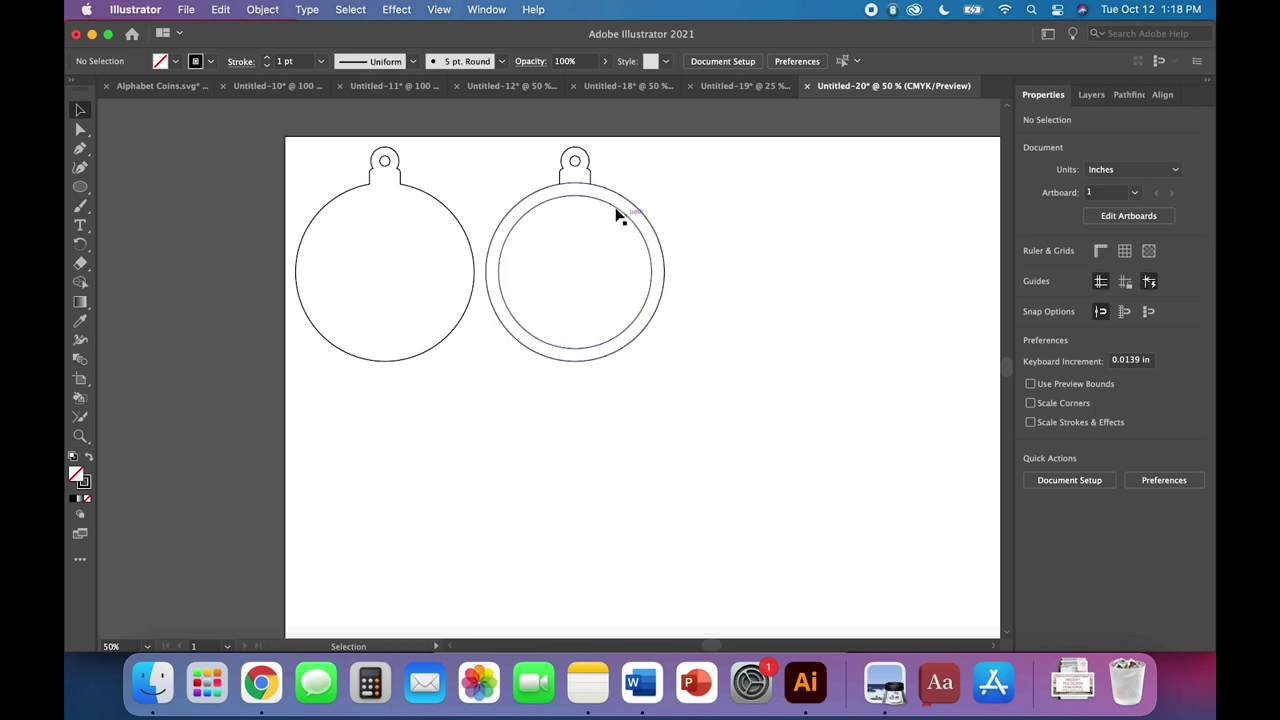
{"action": "left_click_drag", "start_coordinate": [515, 331], "coordinate": [521, 571]}
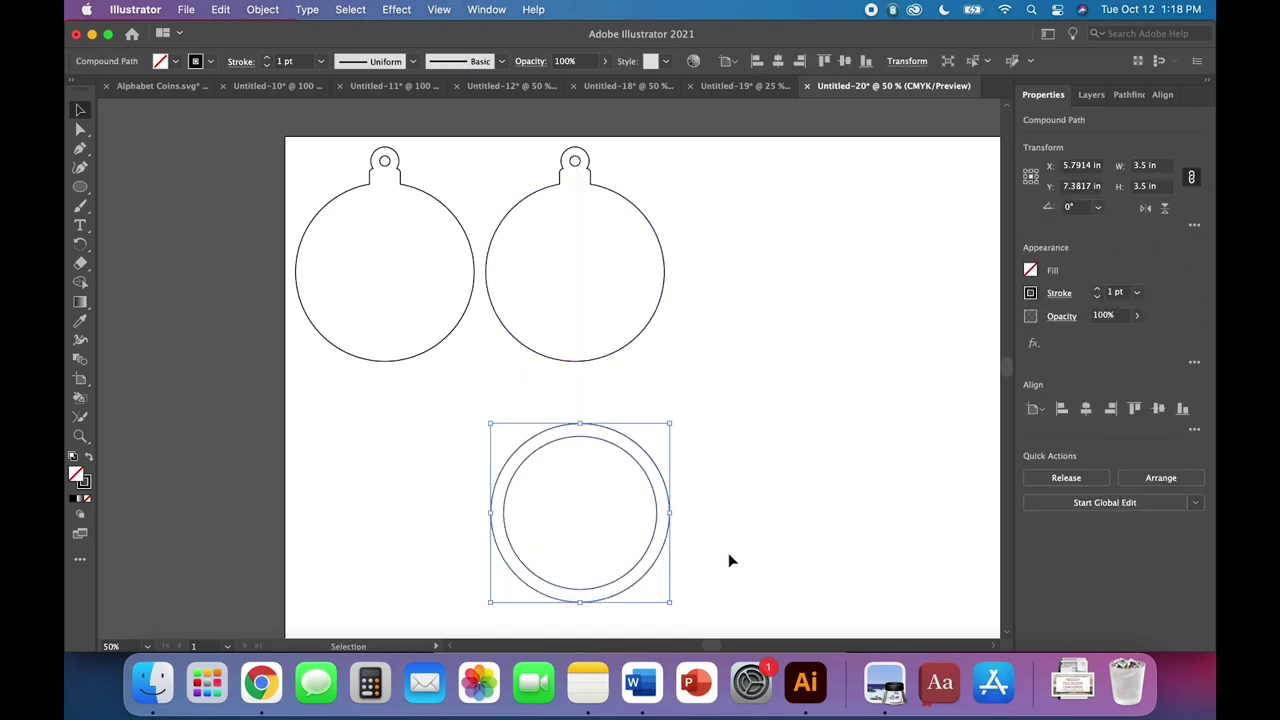
{"action": "left_click", "coordinate": [736, 512]}
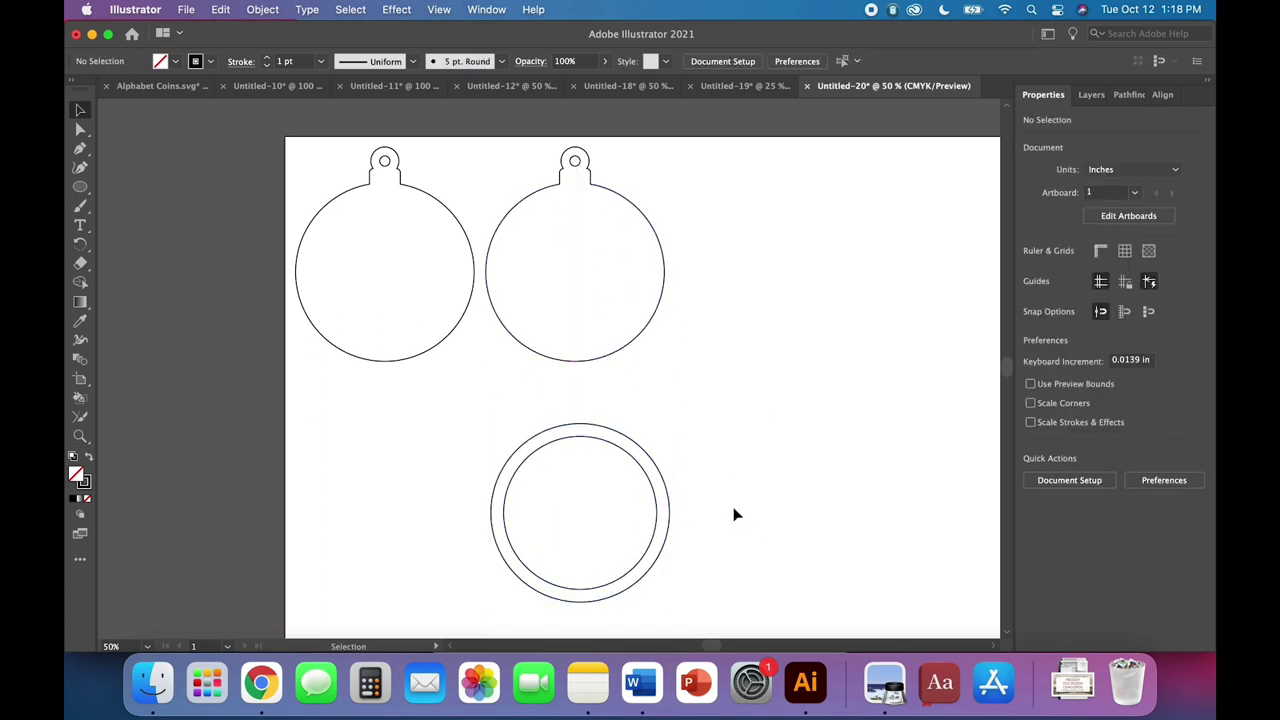
{"action": "left_click_drag", "start_coordinate": [670, 538], "coordinate": [565, 464]}
{"action": "left_click", "coordinate": [670, 498]}
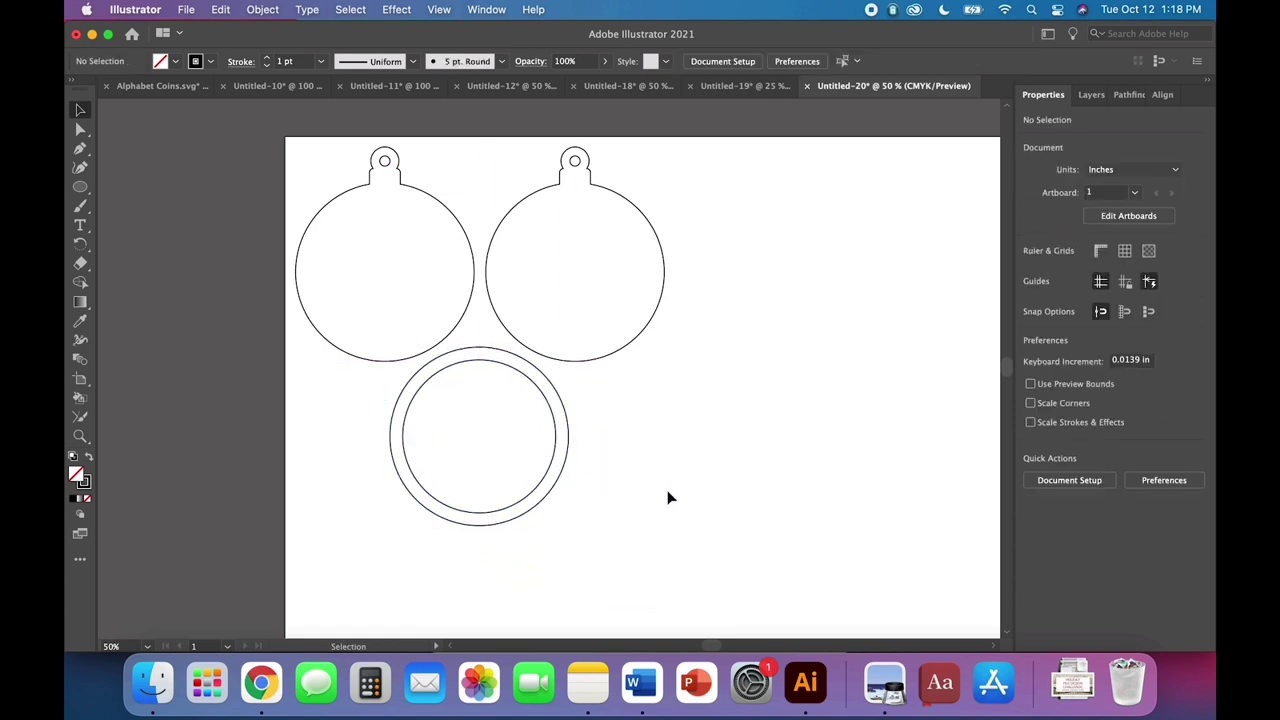